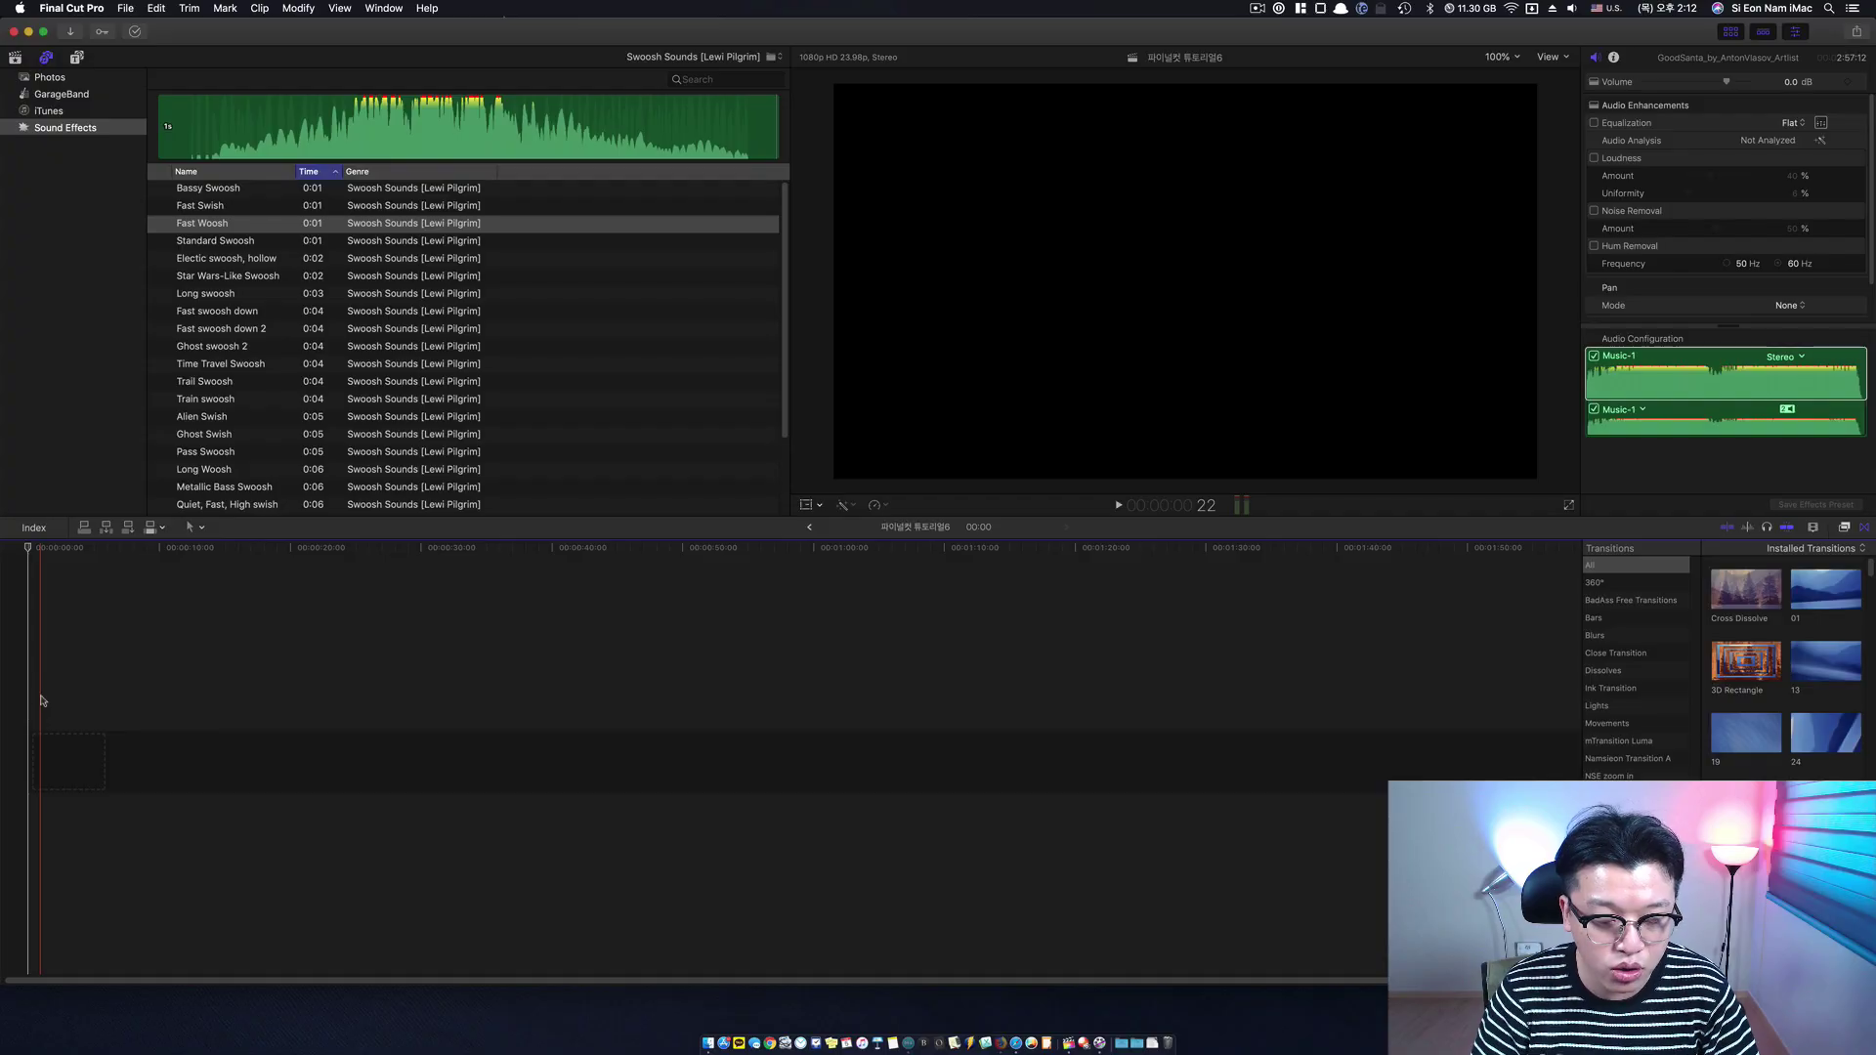
Step: Place clips MVI_3924 and C0008 one after the other at the start of the empty timeline and skim through them
{"action": "left_click_drag", "start_coordinate": [41, 700], "coordinate": [41, 700]}
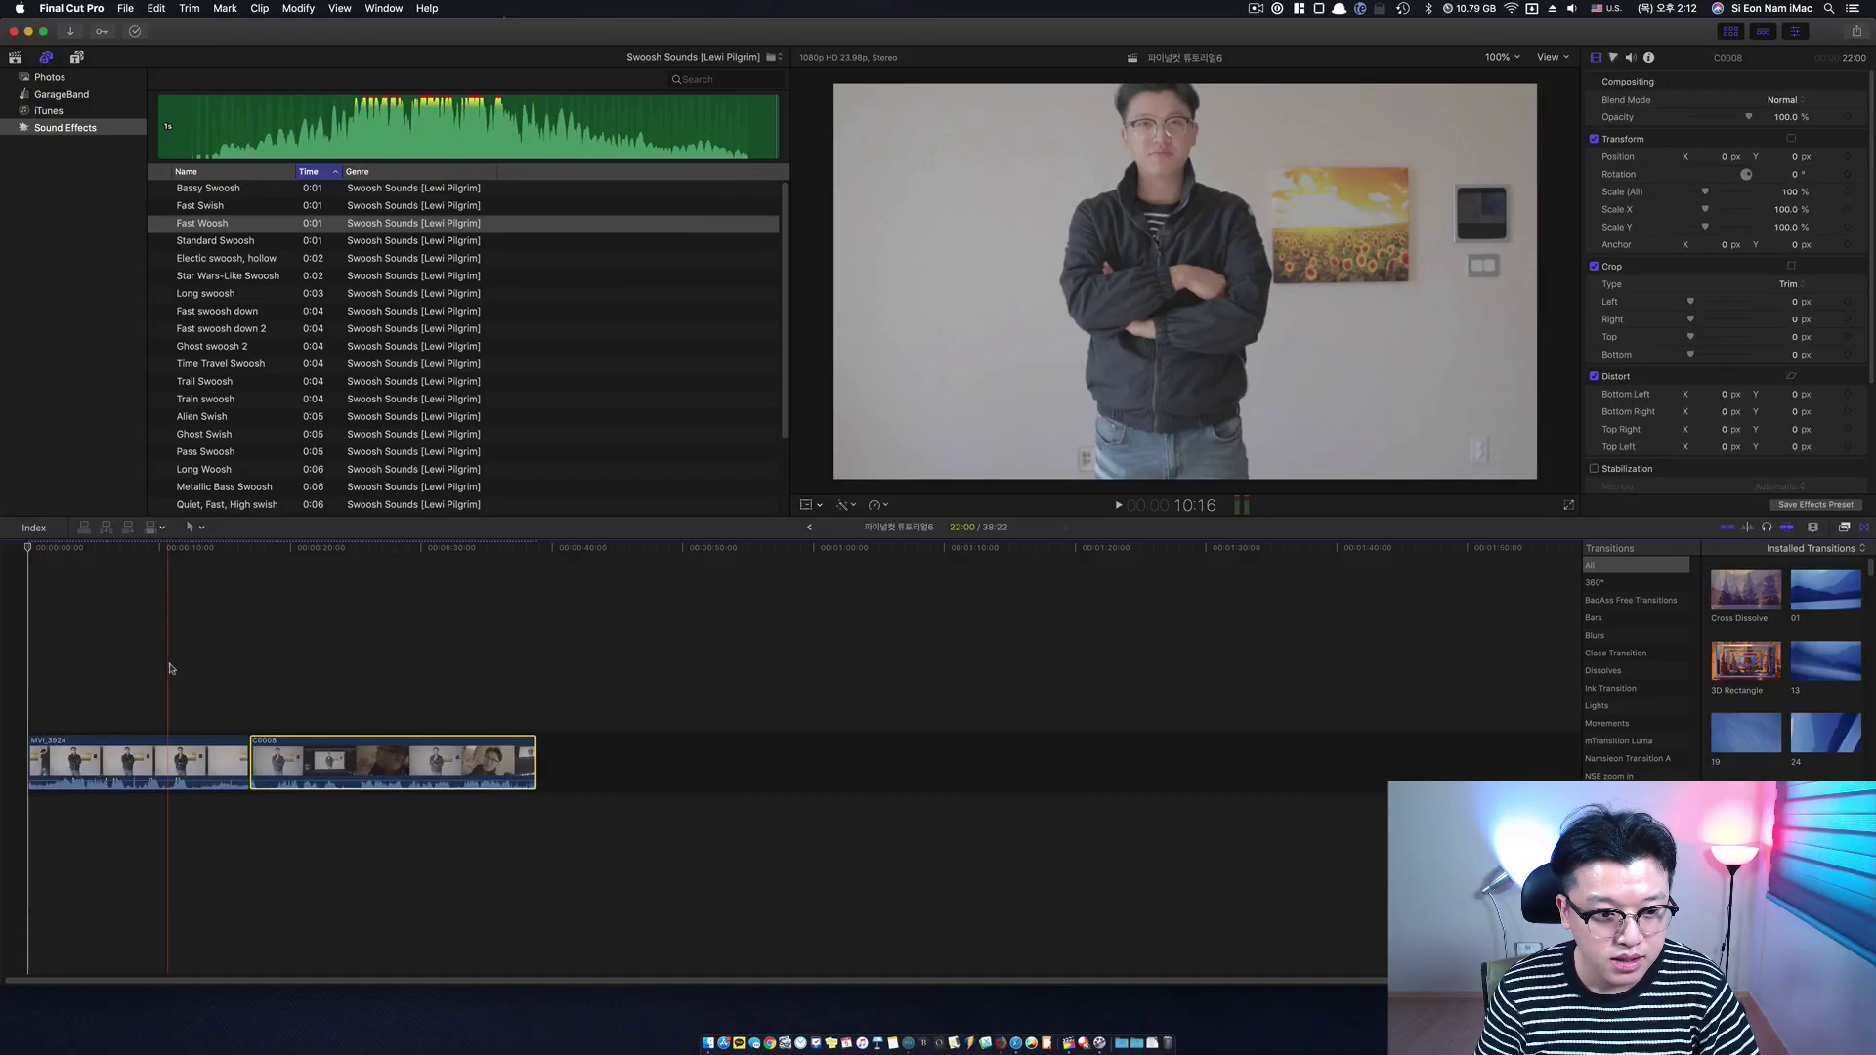
{"action": "left_click_drag", "start_coordinate": [172, 664], "coordinate": [333, 773]}
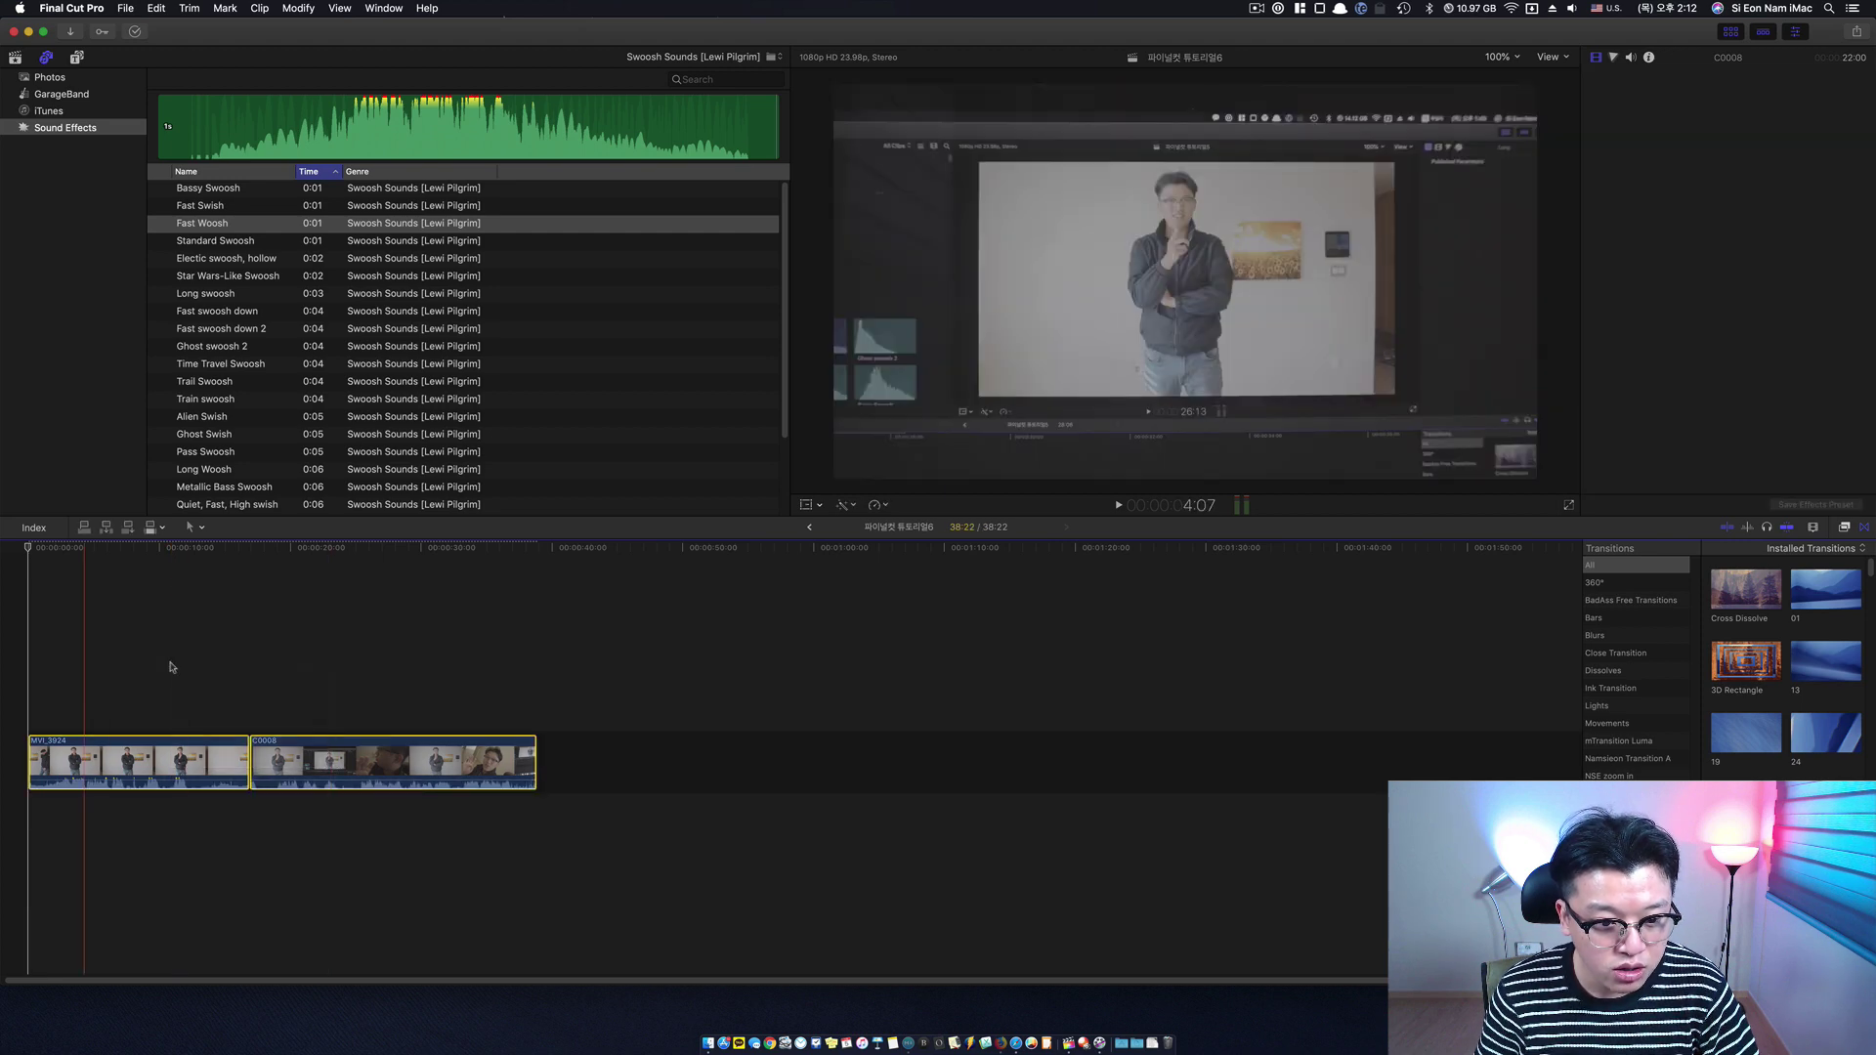
{"action": "left_click", "coordinate": [406, 657]}
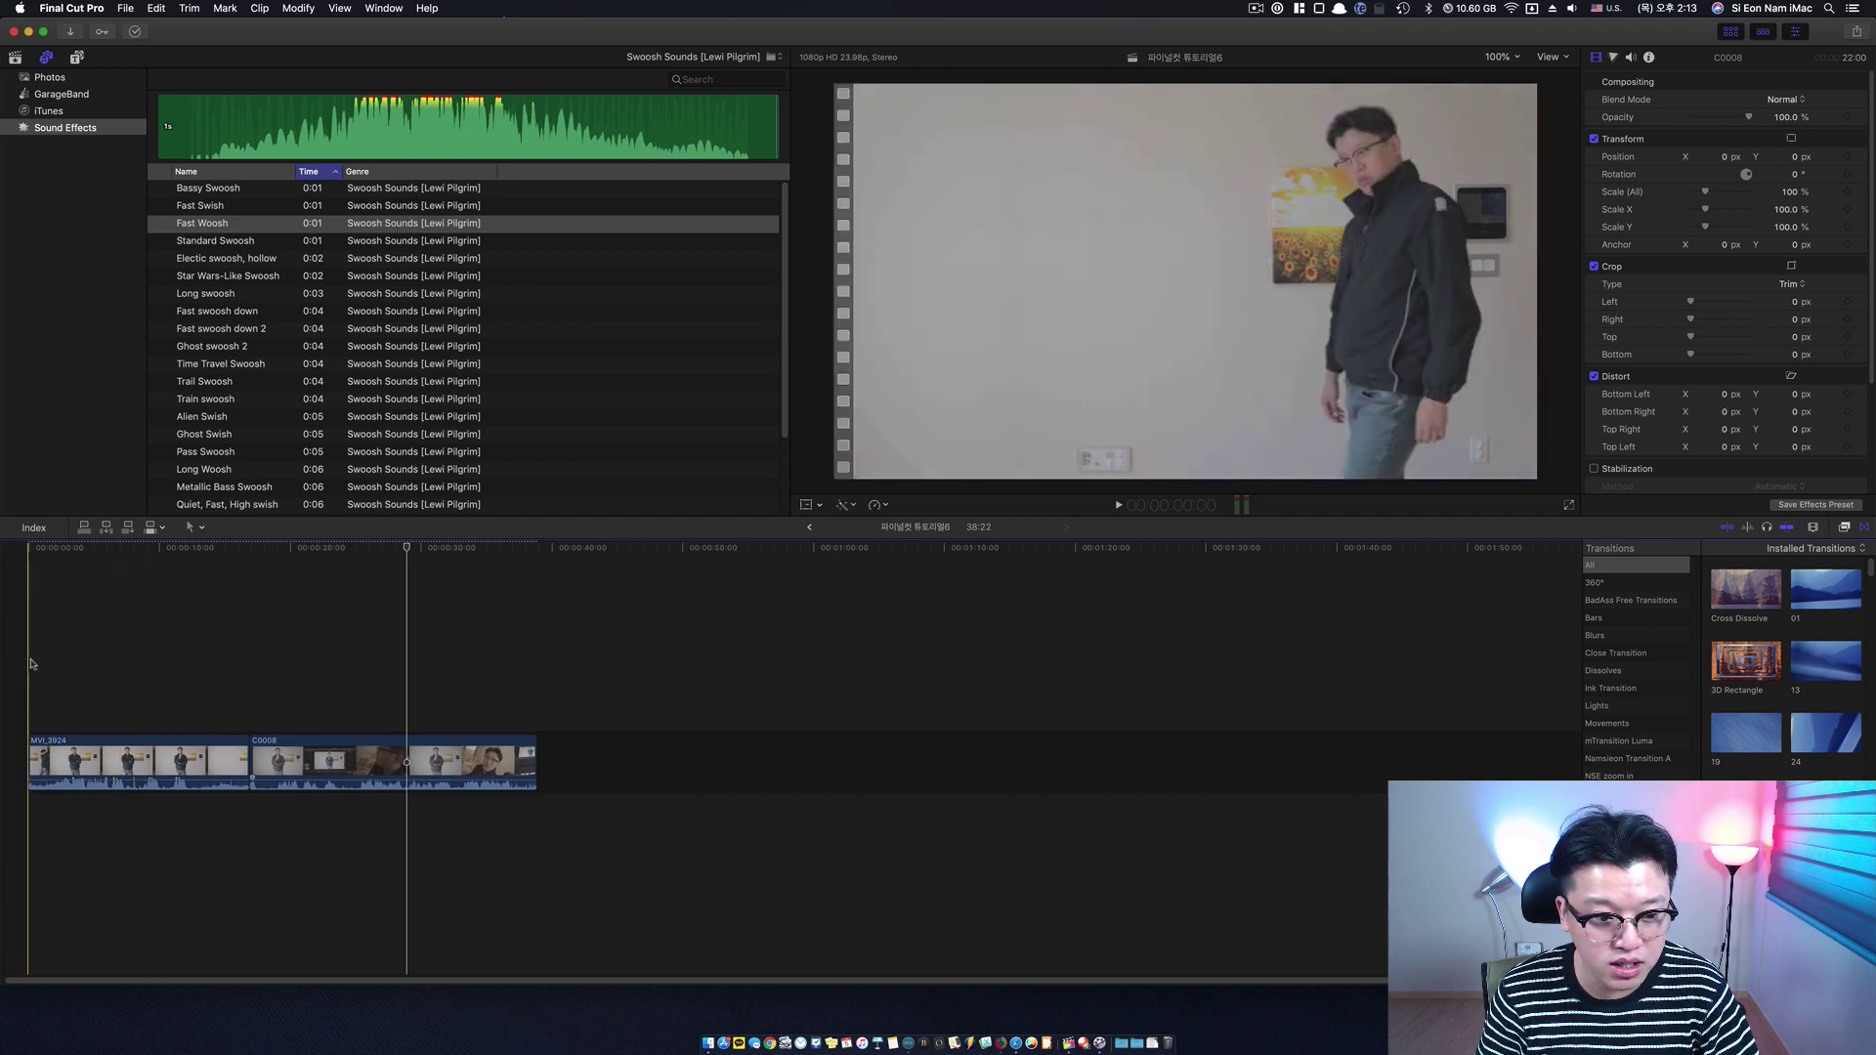
{"action": "left_click", "coordinate": [190, 665]}
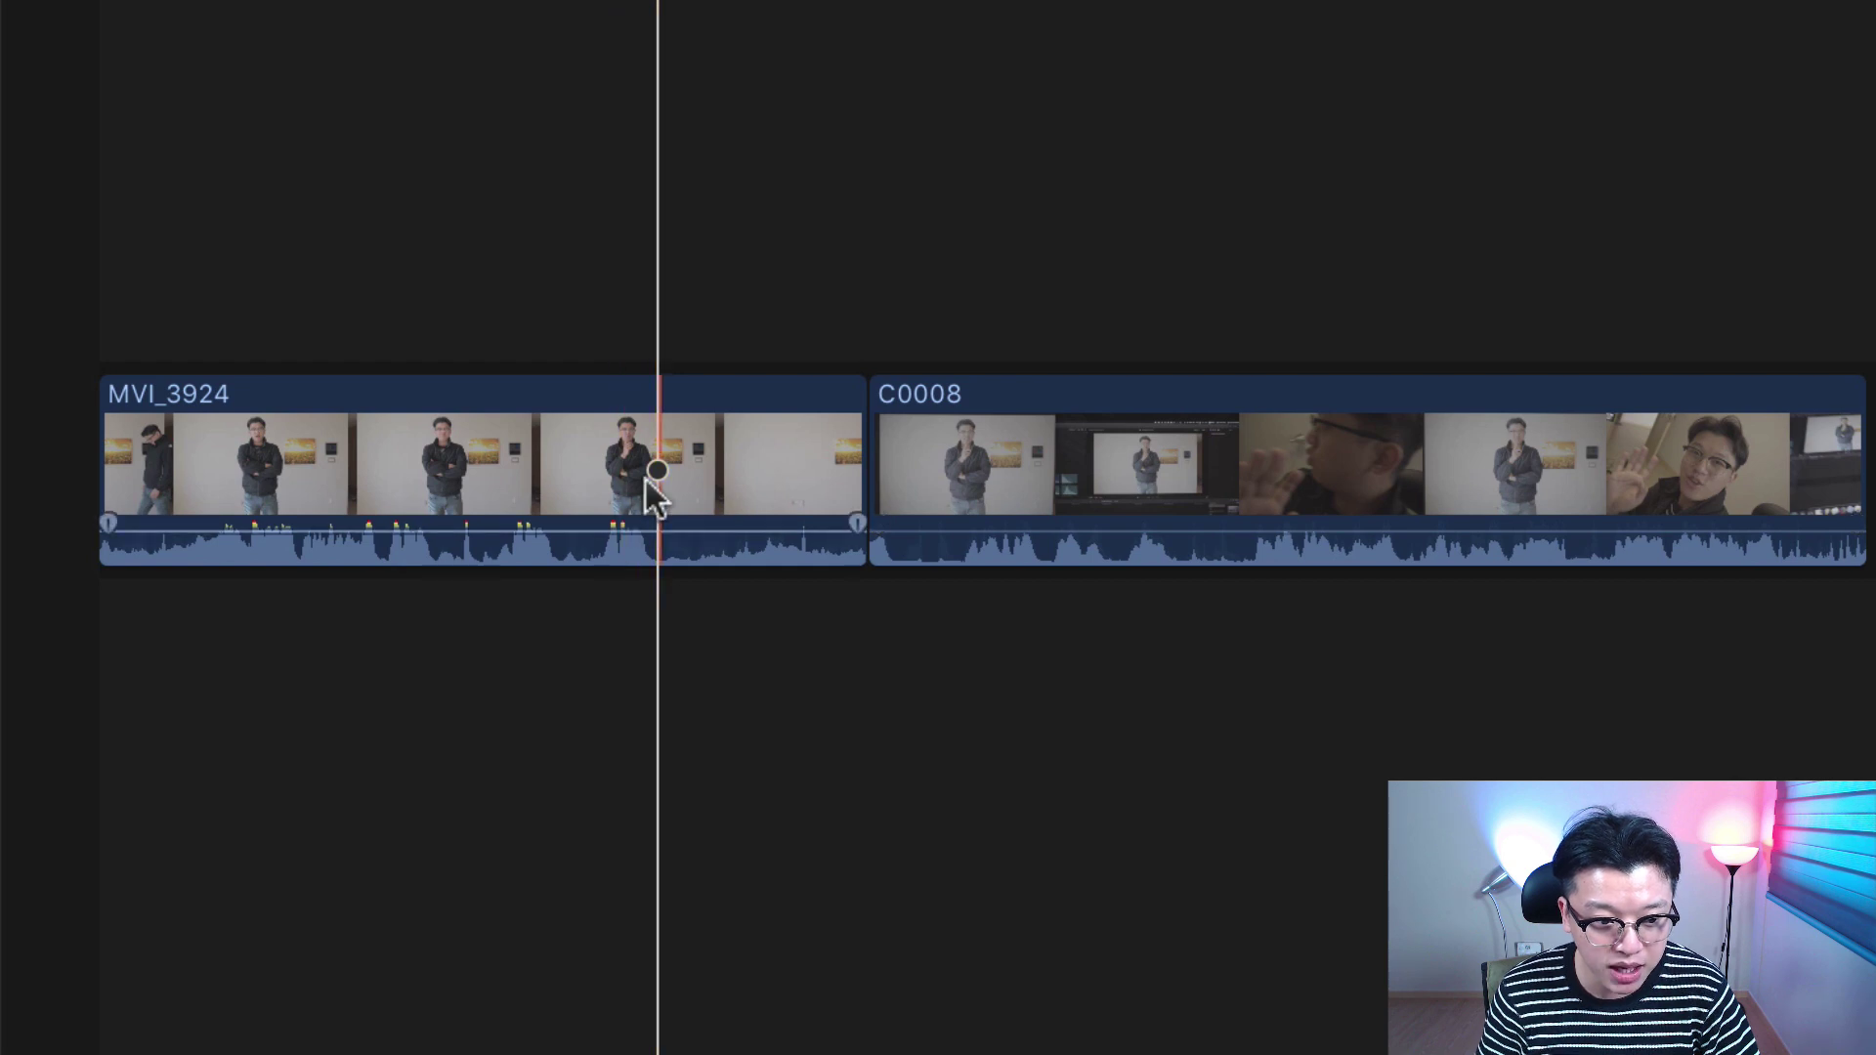
Step: Split clip MVI_3924 at 12:09 while the man still holds his hand at his chin, and delete the remaining tail
{"action": "left_click", "coordinate": [839, 285]}
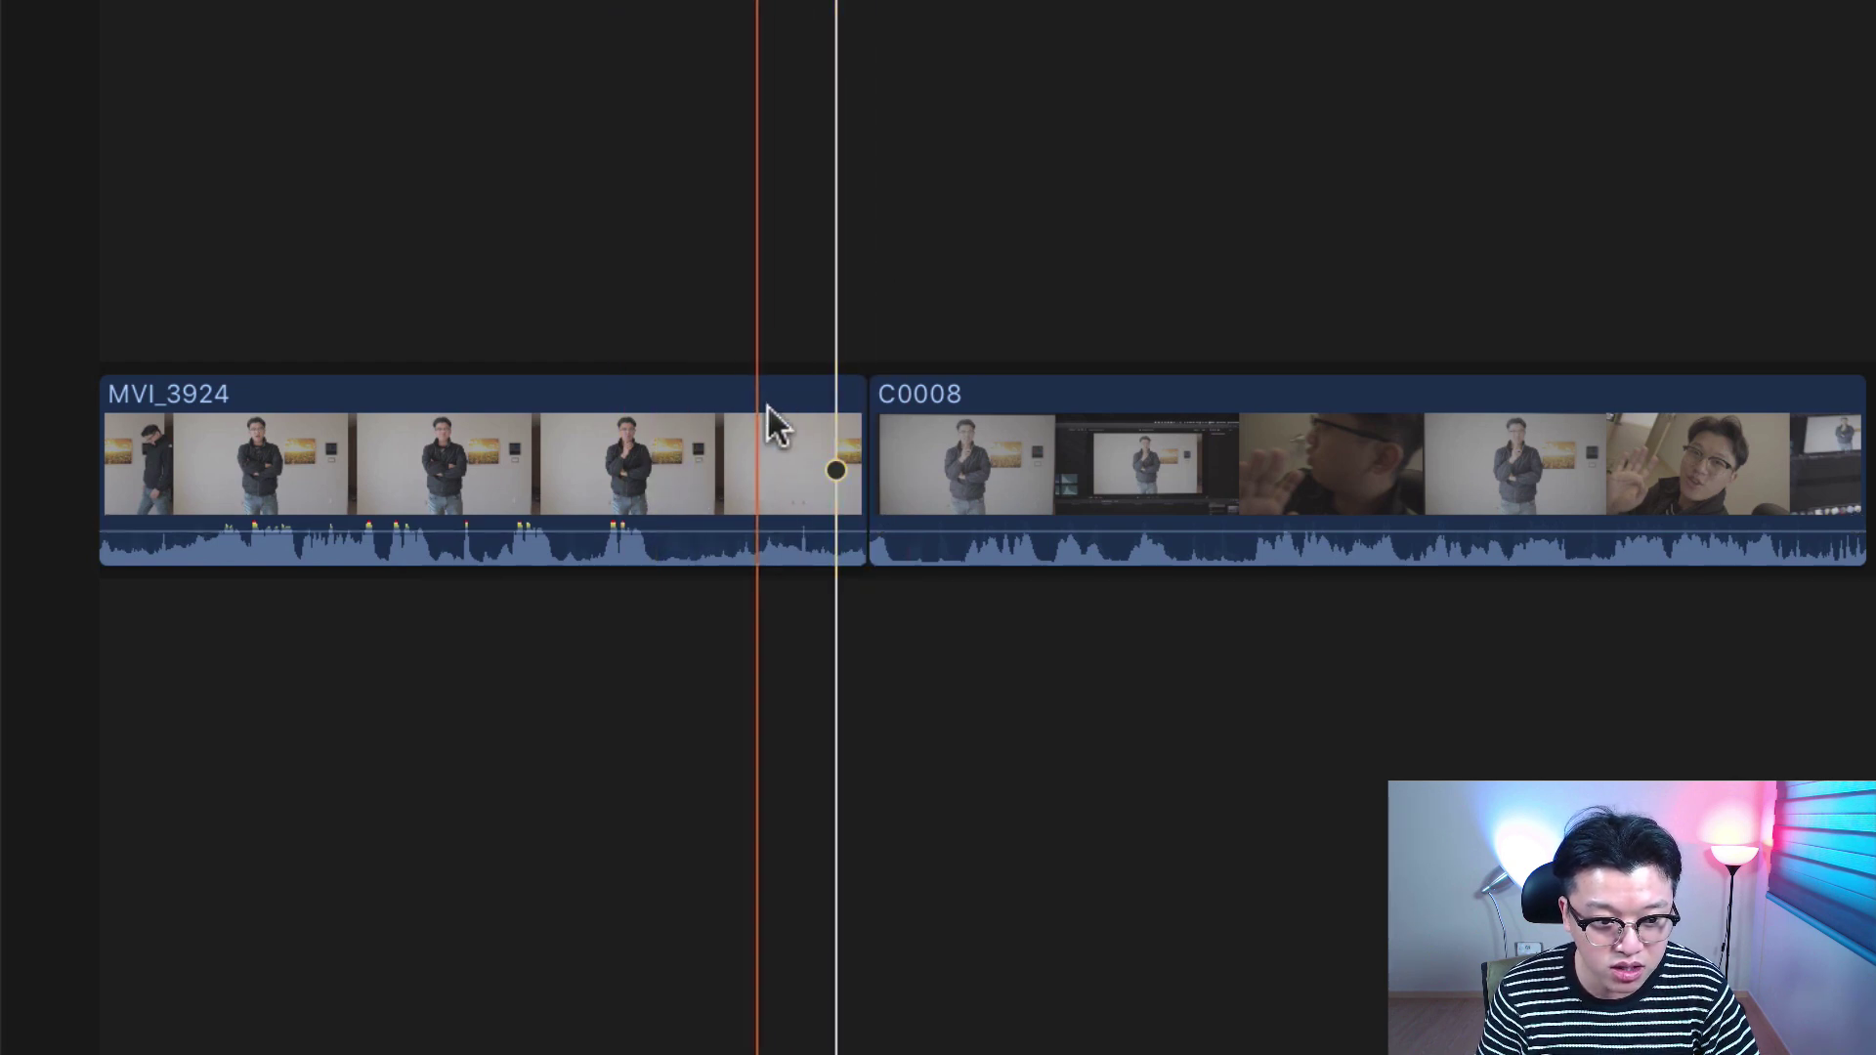
{"action": "key", "text": "b"}
{"action": "left_click", "coordinate": [666, 482]}
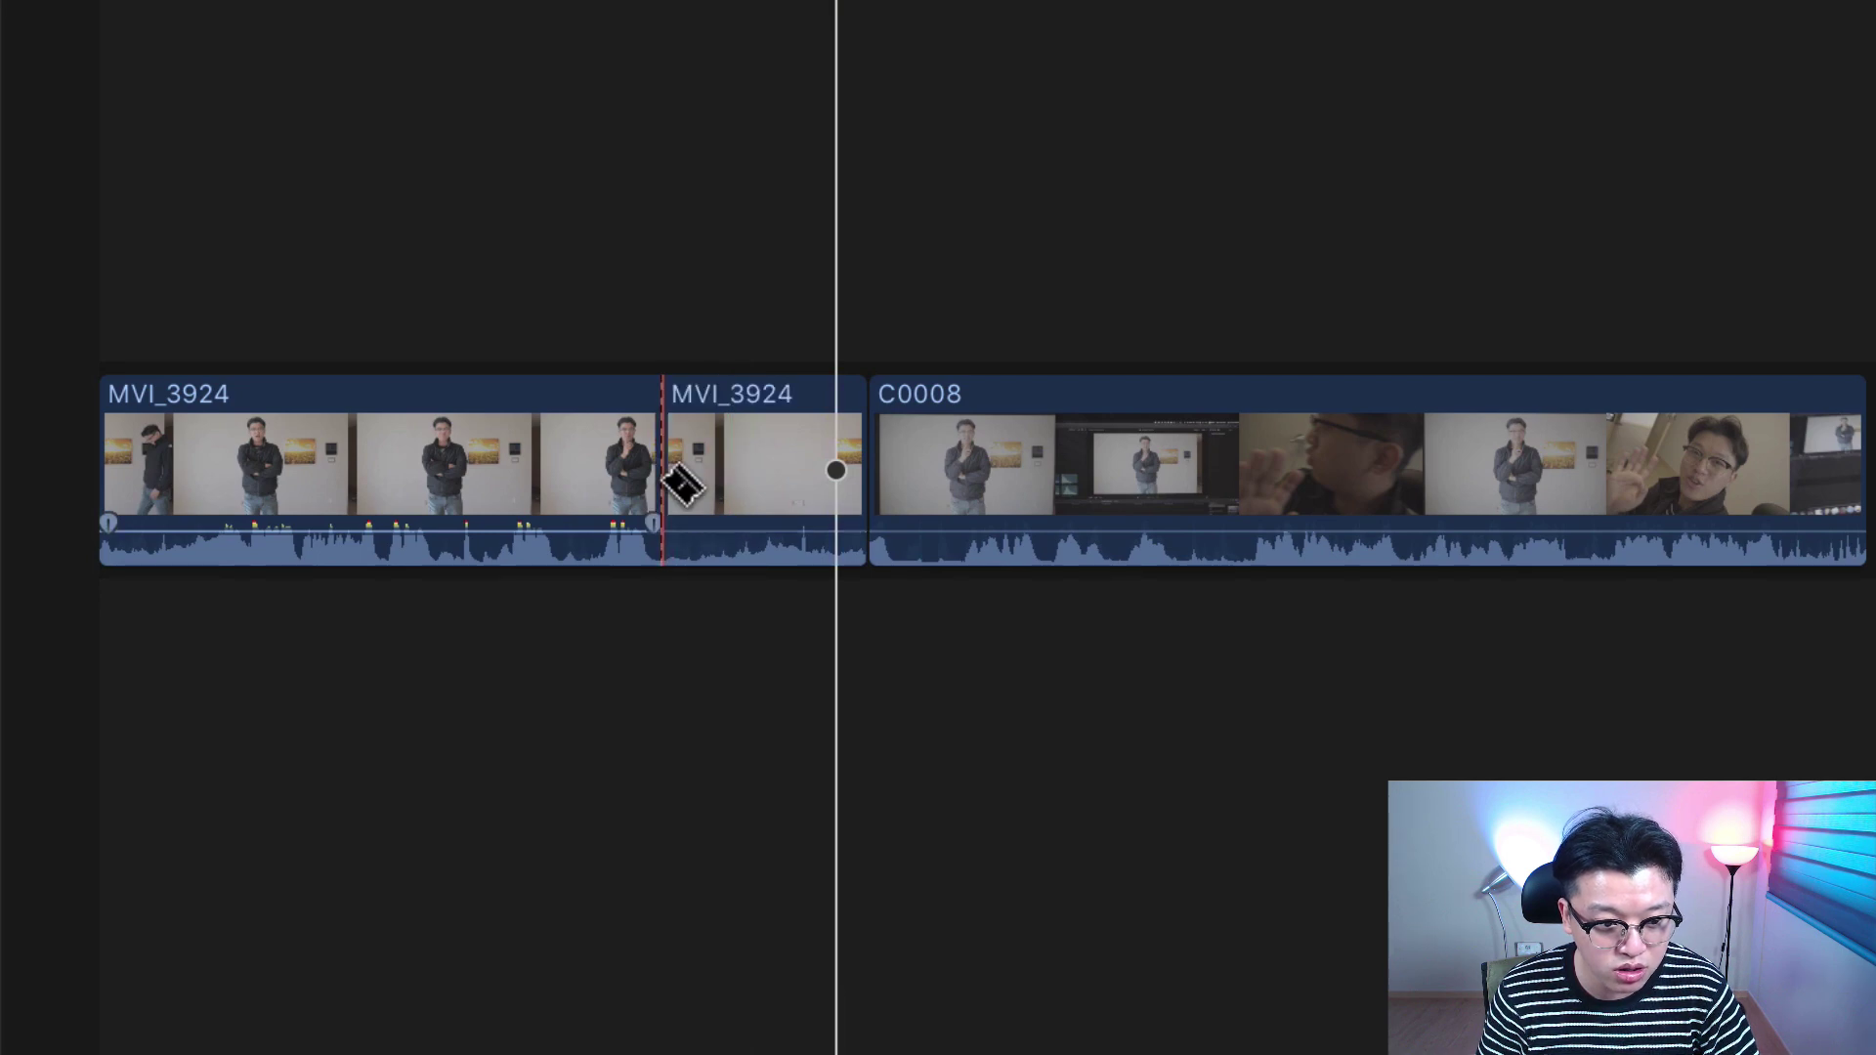
{"action": "key", "text": "a"}
{"action": "left_click", "coordinate": [706, 459]}
{"action": "key", "text": "Delete"}
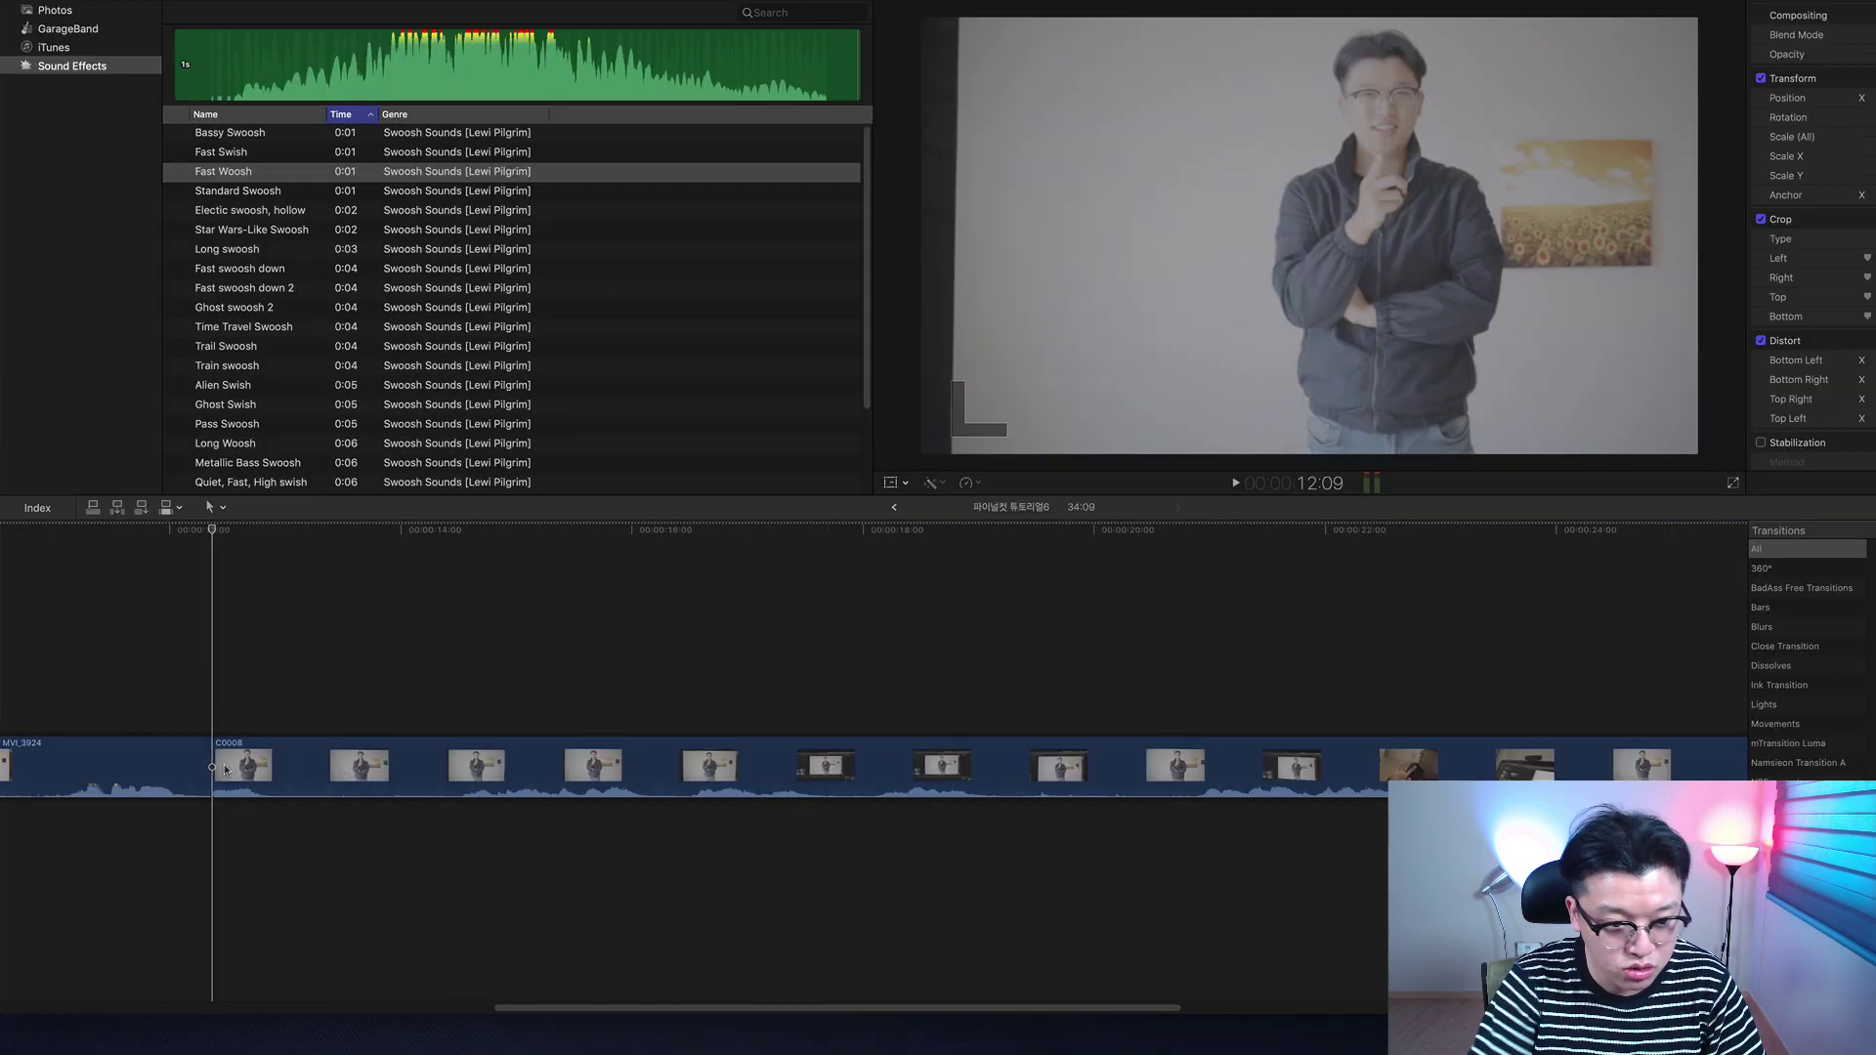
Step: Split clip C0008 at 13:21 and delete its opening portion before the split
{"action": "scroll", "coordinate": [440, 713], "scroll_direction": "left", "scroll_amount": 10}
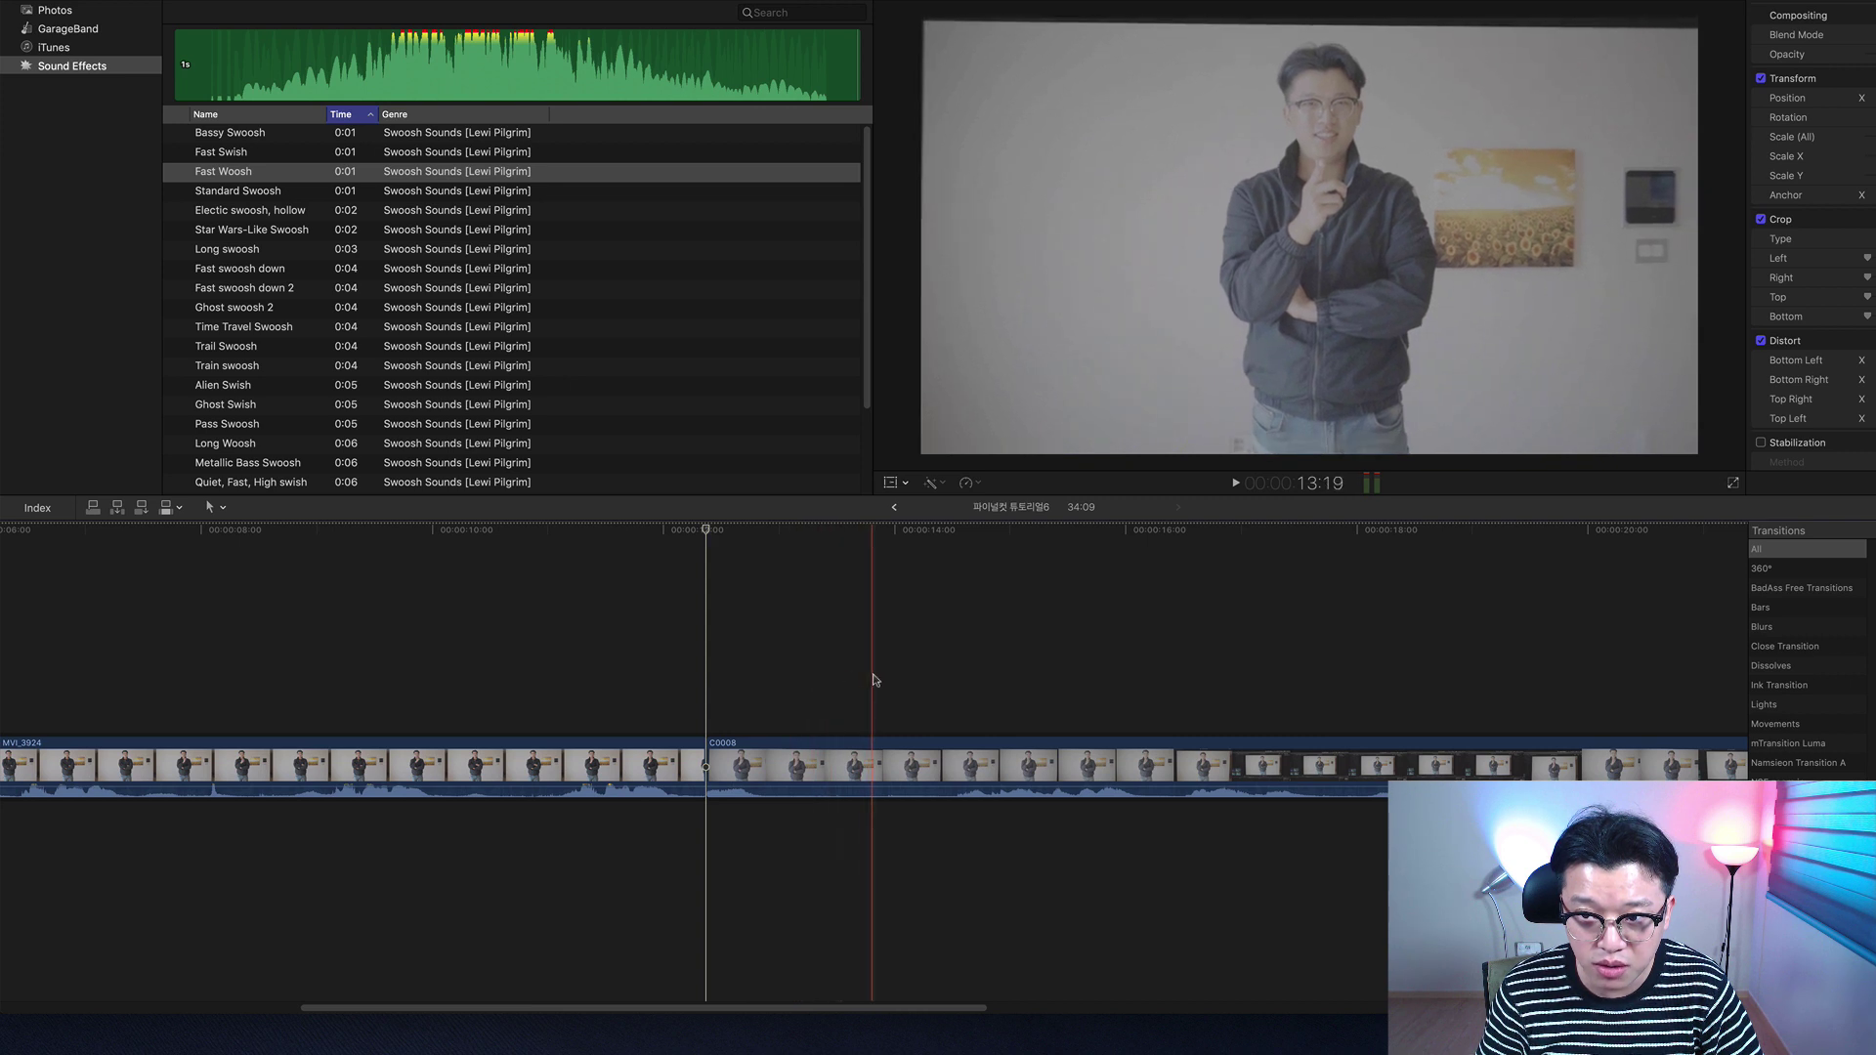
{"action": "left_click", "coordinate": [879, 772]}
{"action": "key", "text": "cmd+b"}
{"action": "left_click", "coordinate": [824, 775]}
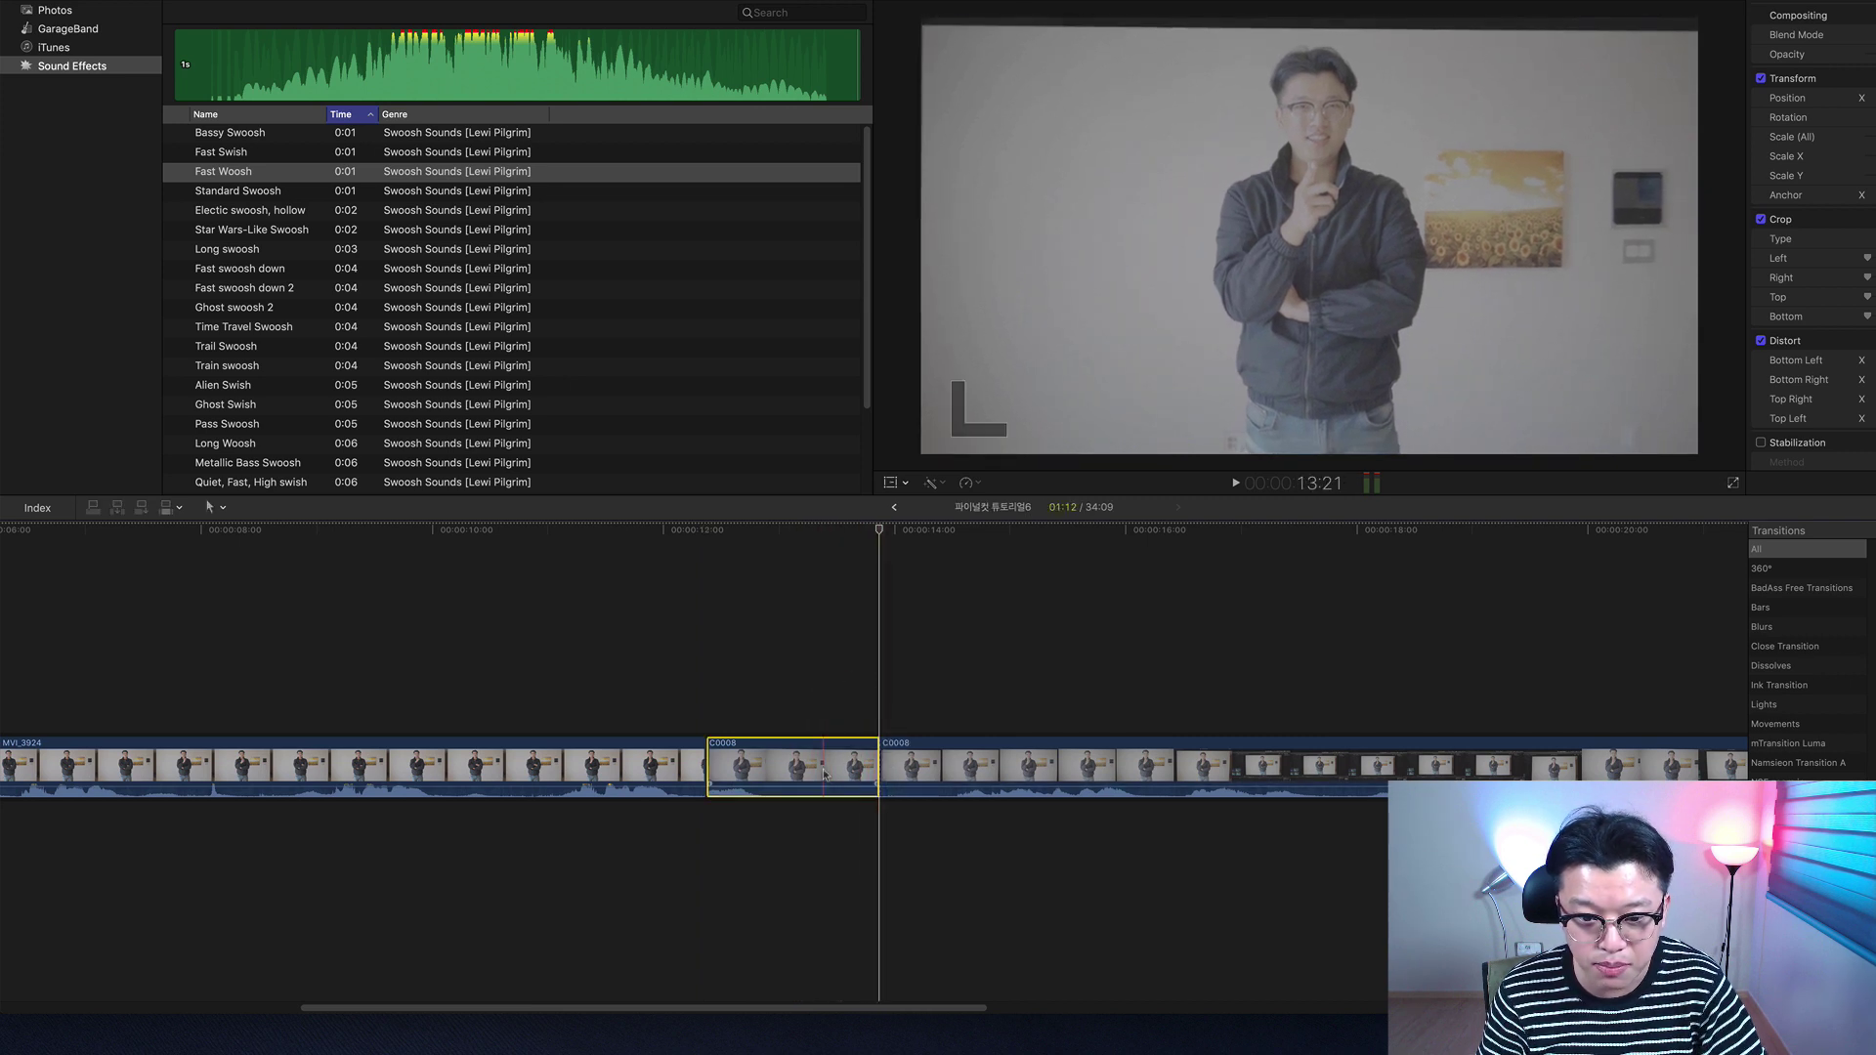
{"action": "key", "text": "BackSpace"}
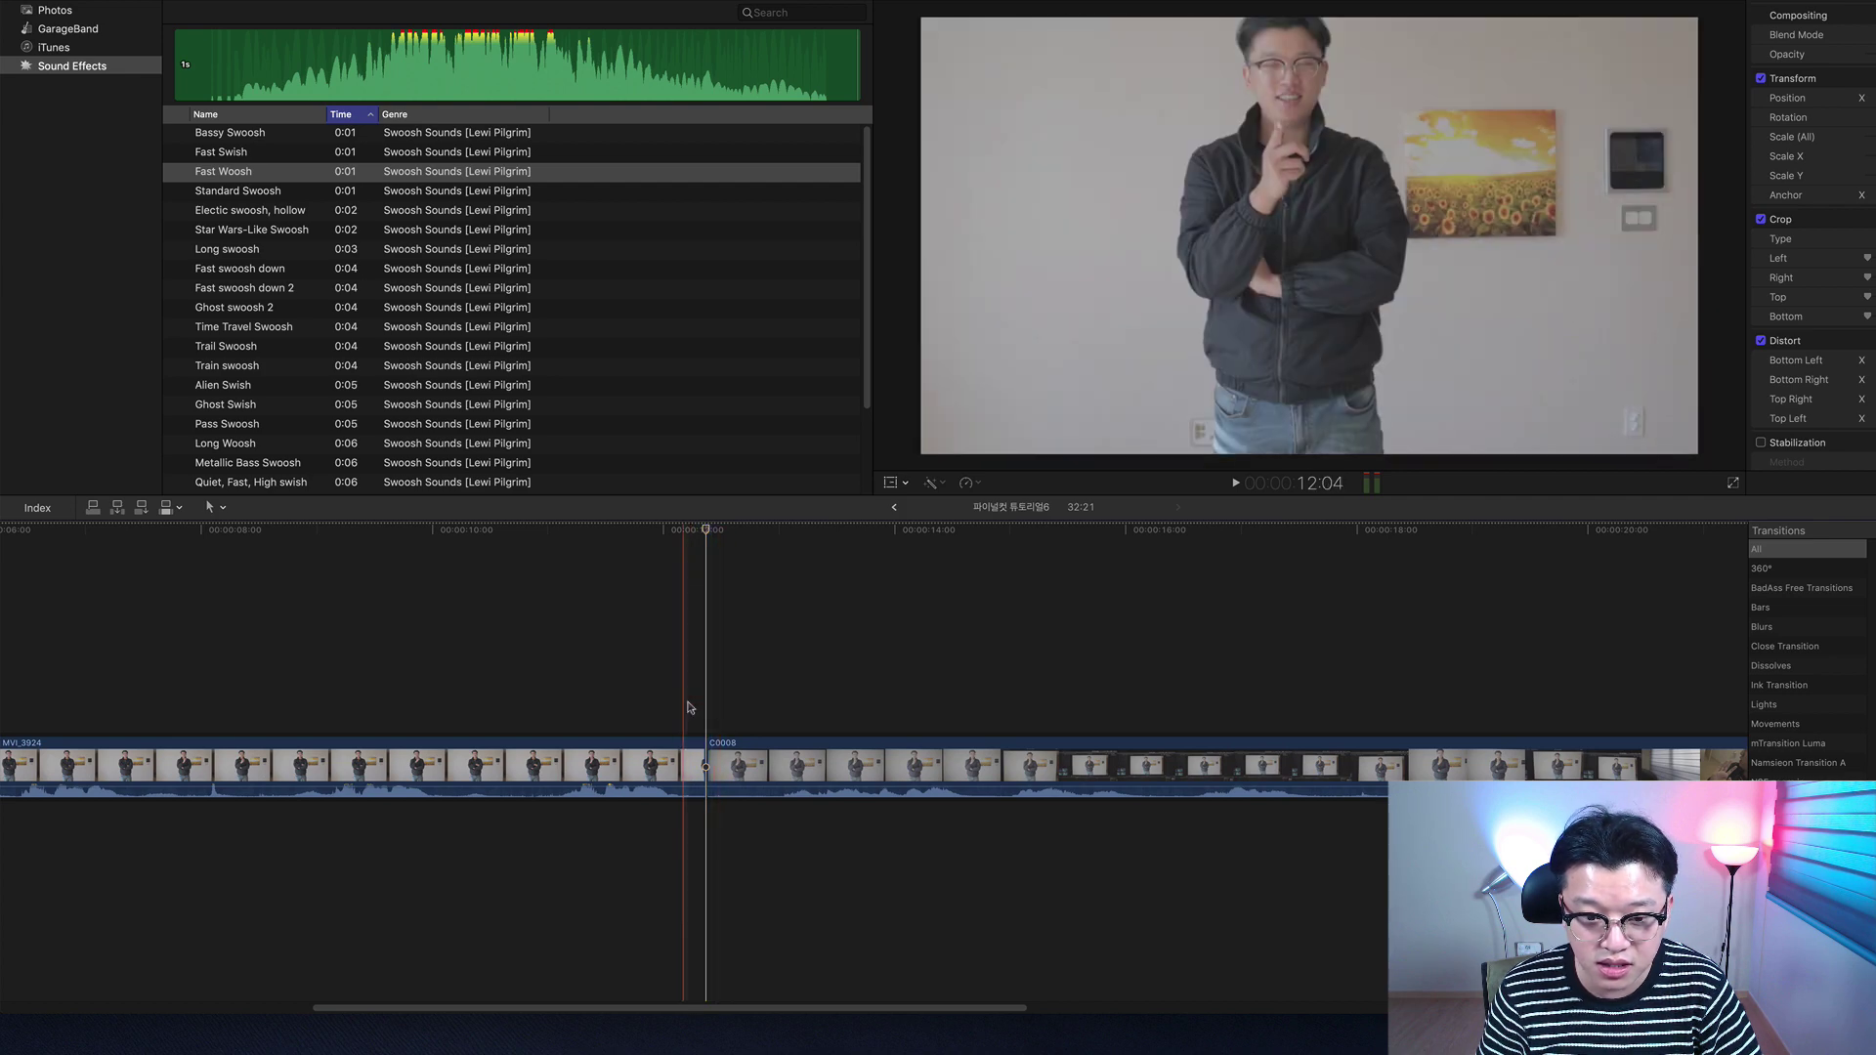
Step: Reduce the viewer zoom to 50% and compare the man's pose and framing on both sides of the cut
{"action": "left_click", "coordinate": [890, 482]}
{"action": "left_click", "coordinate": [1671, 6]}
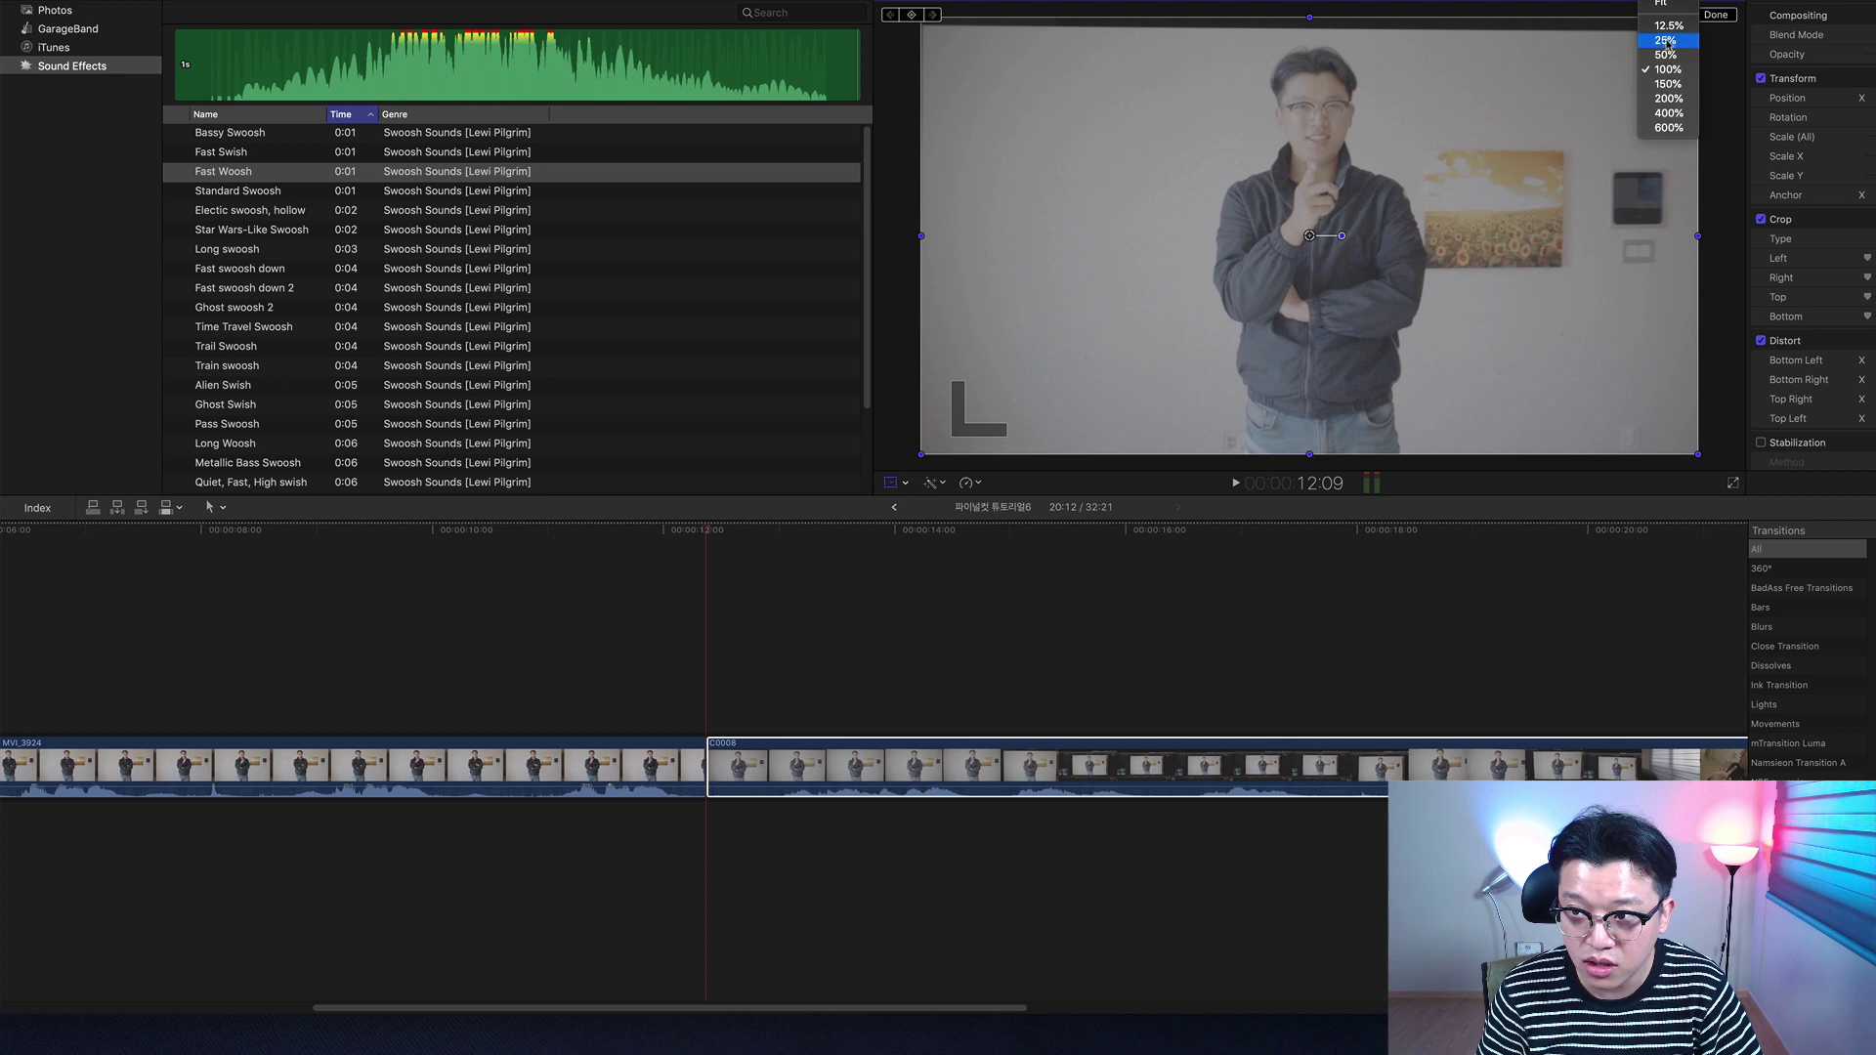
{"action": "left_click", "coordinate": [1669, 109]}
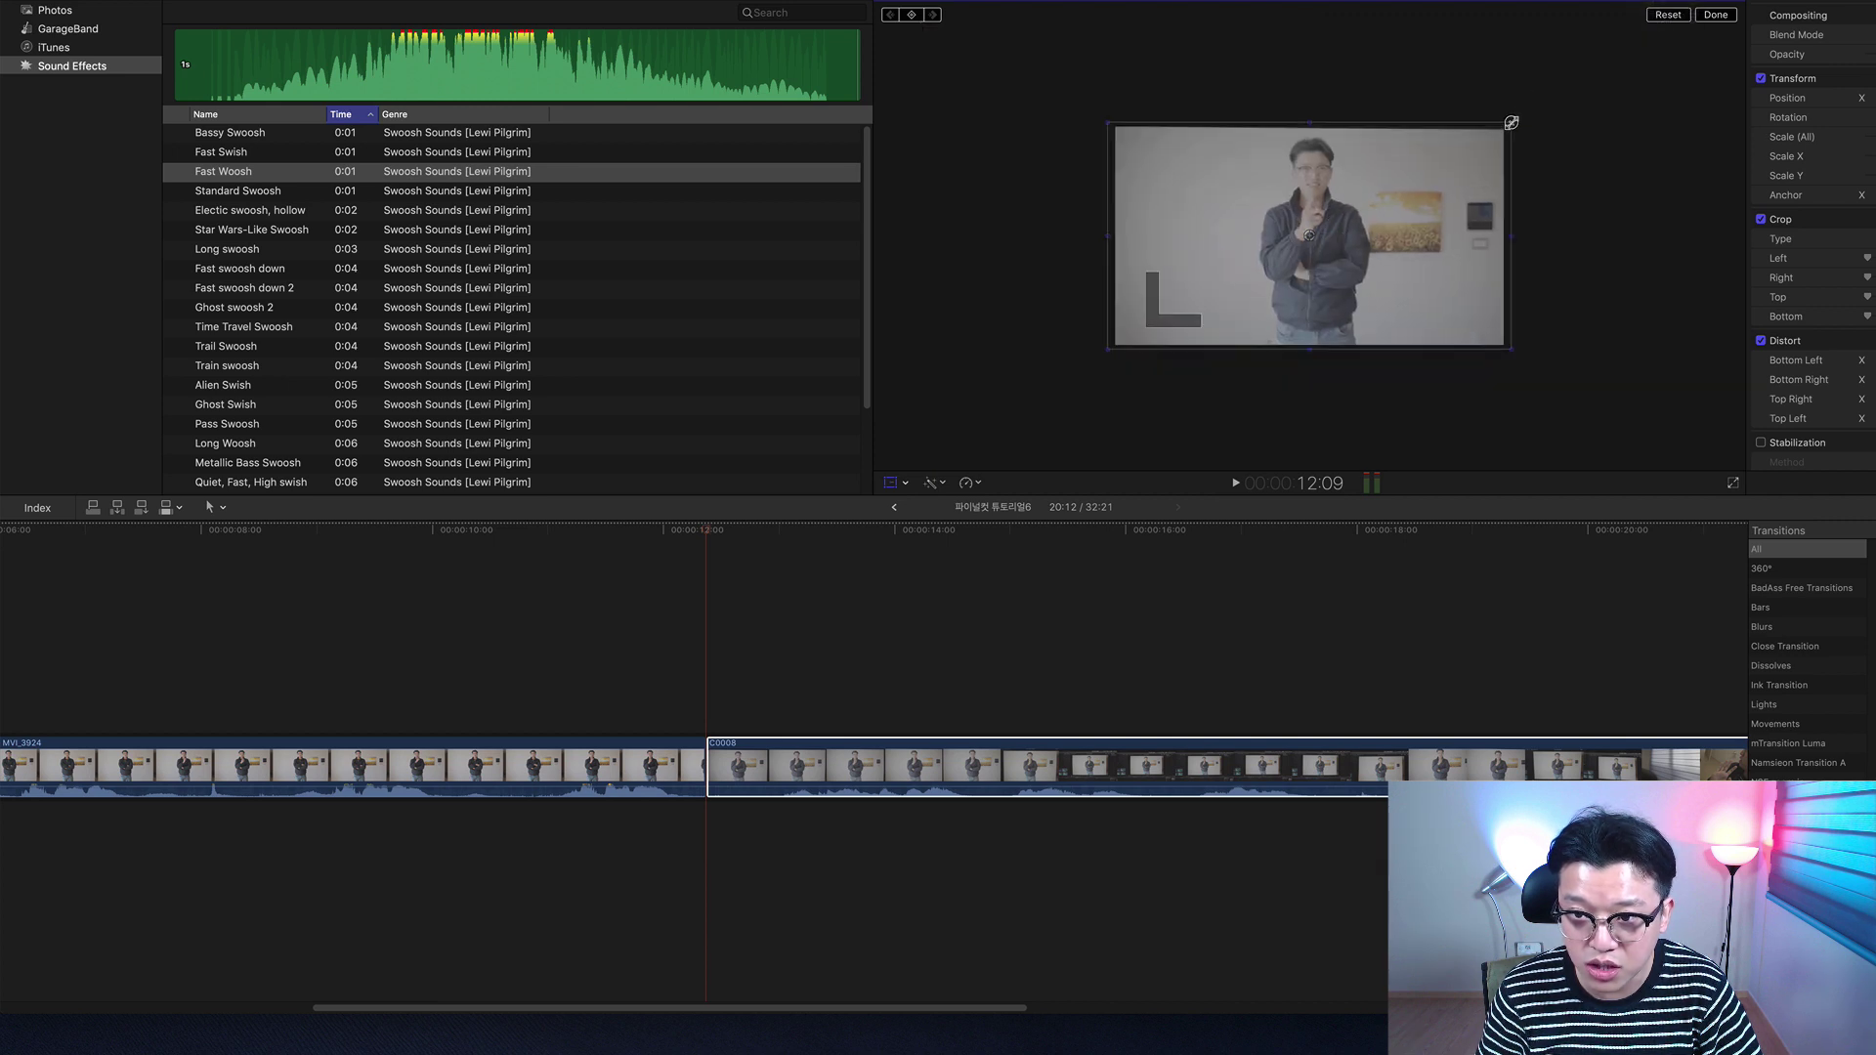
{"action": "left_click", "coordinate": [702, 649]}
{"action": "key", "text": "Right"}
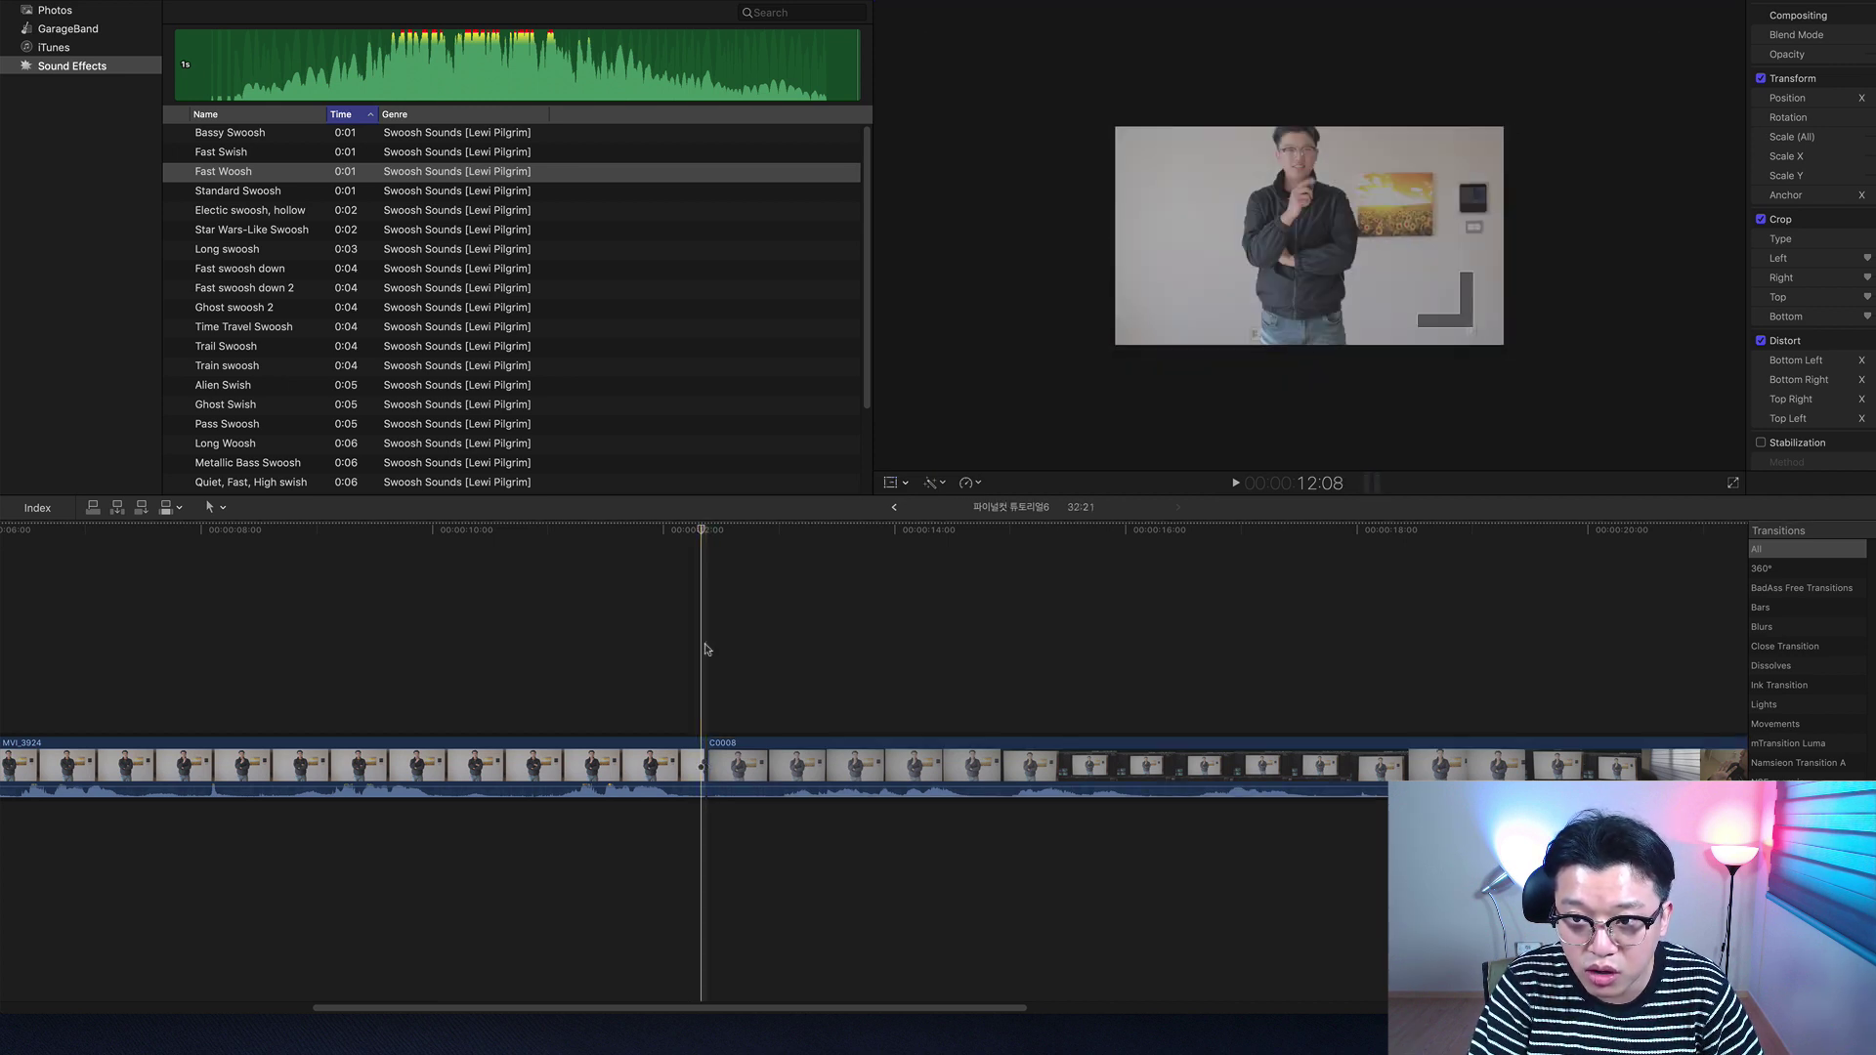
{"action": "key", "text": "Left"}
{"action": "key", "text": "Right"}
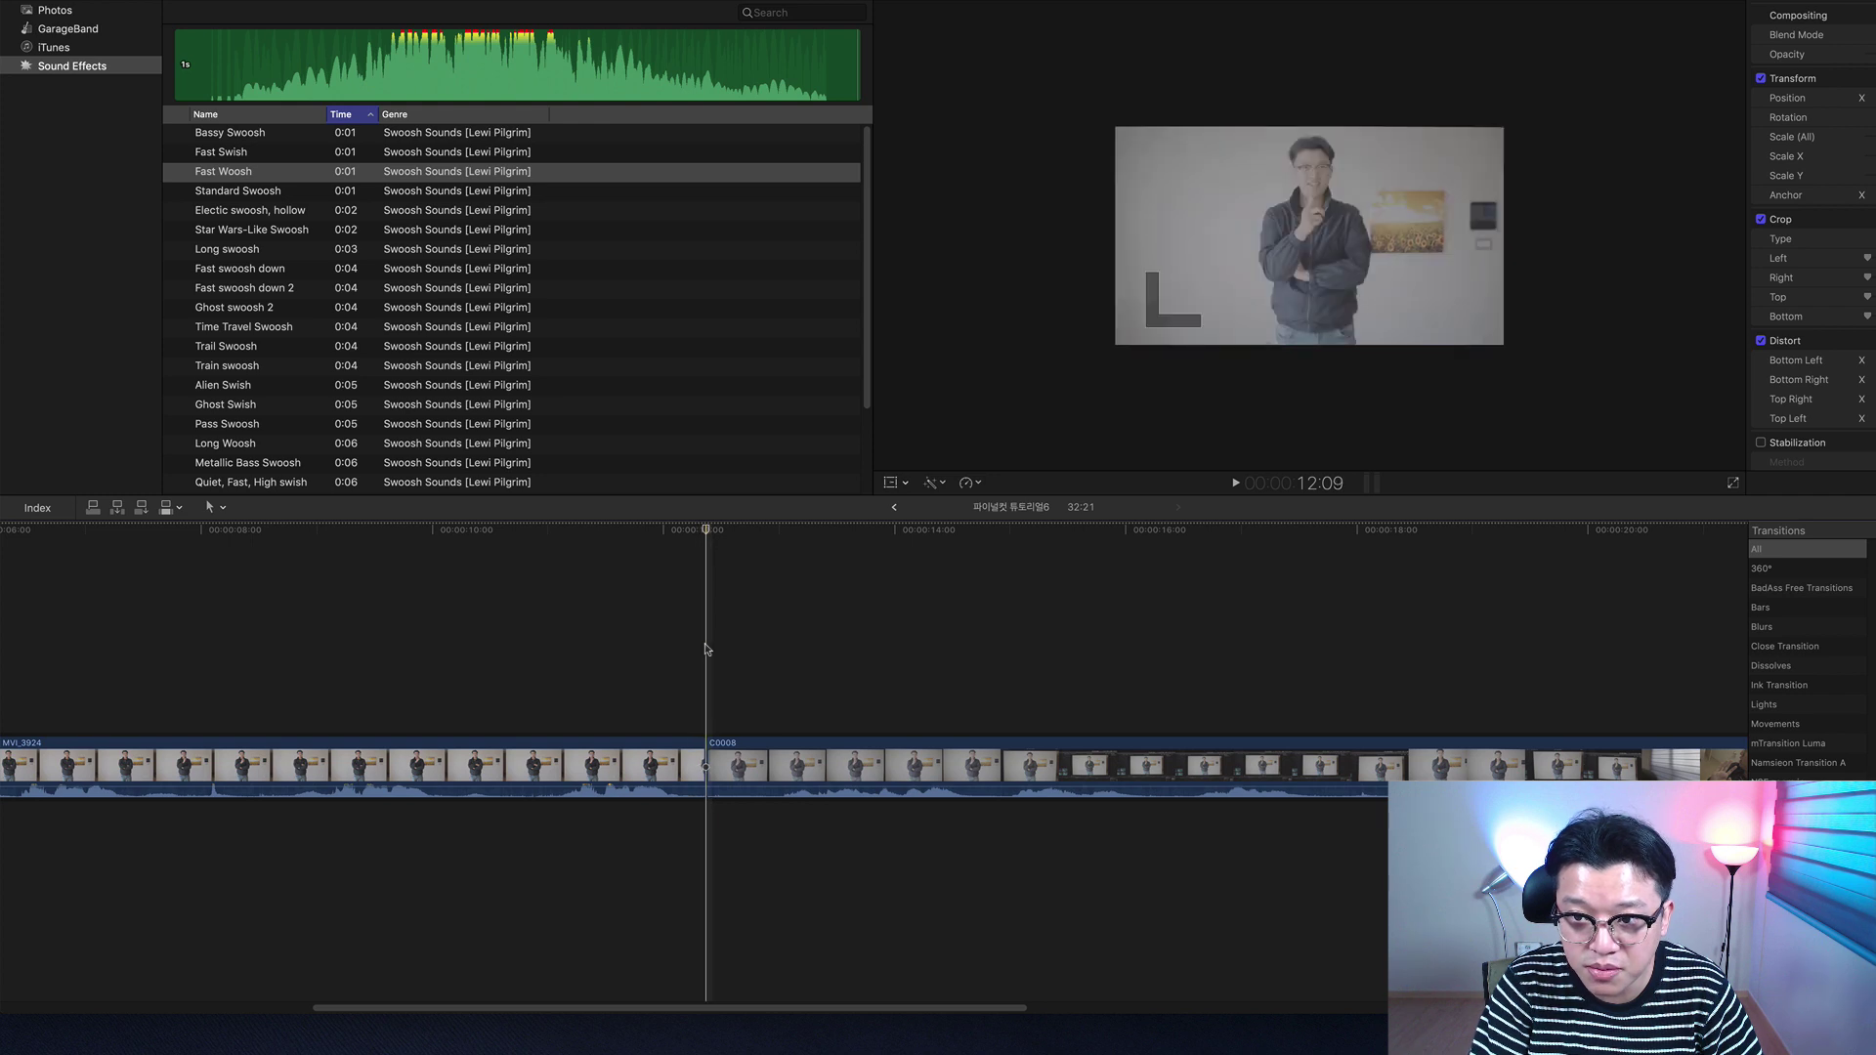
{"action": "key", "text": "Left"}
{"action": "key", "text": "Right"}
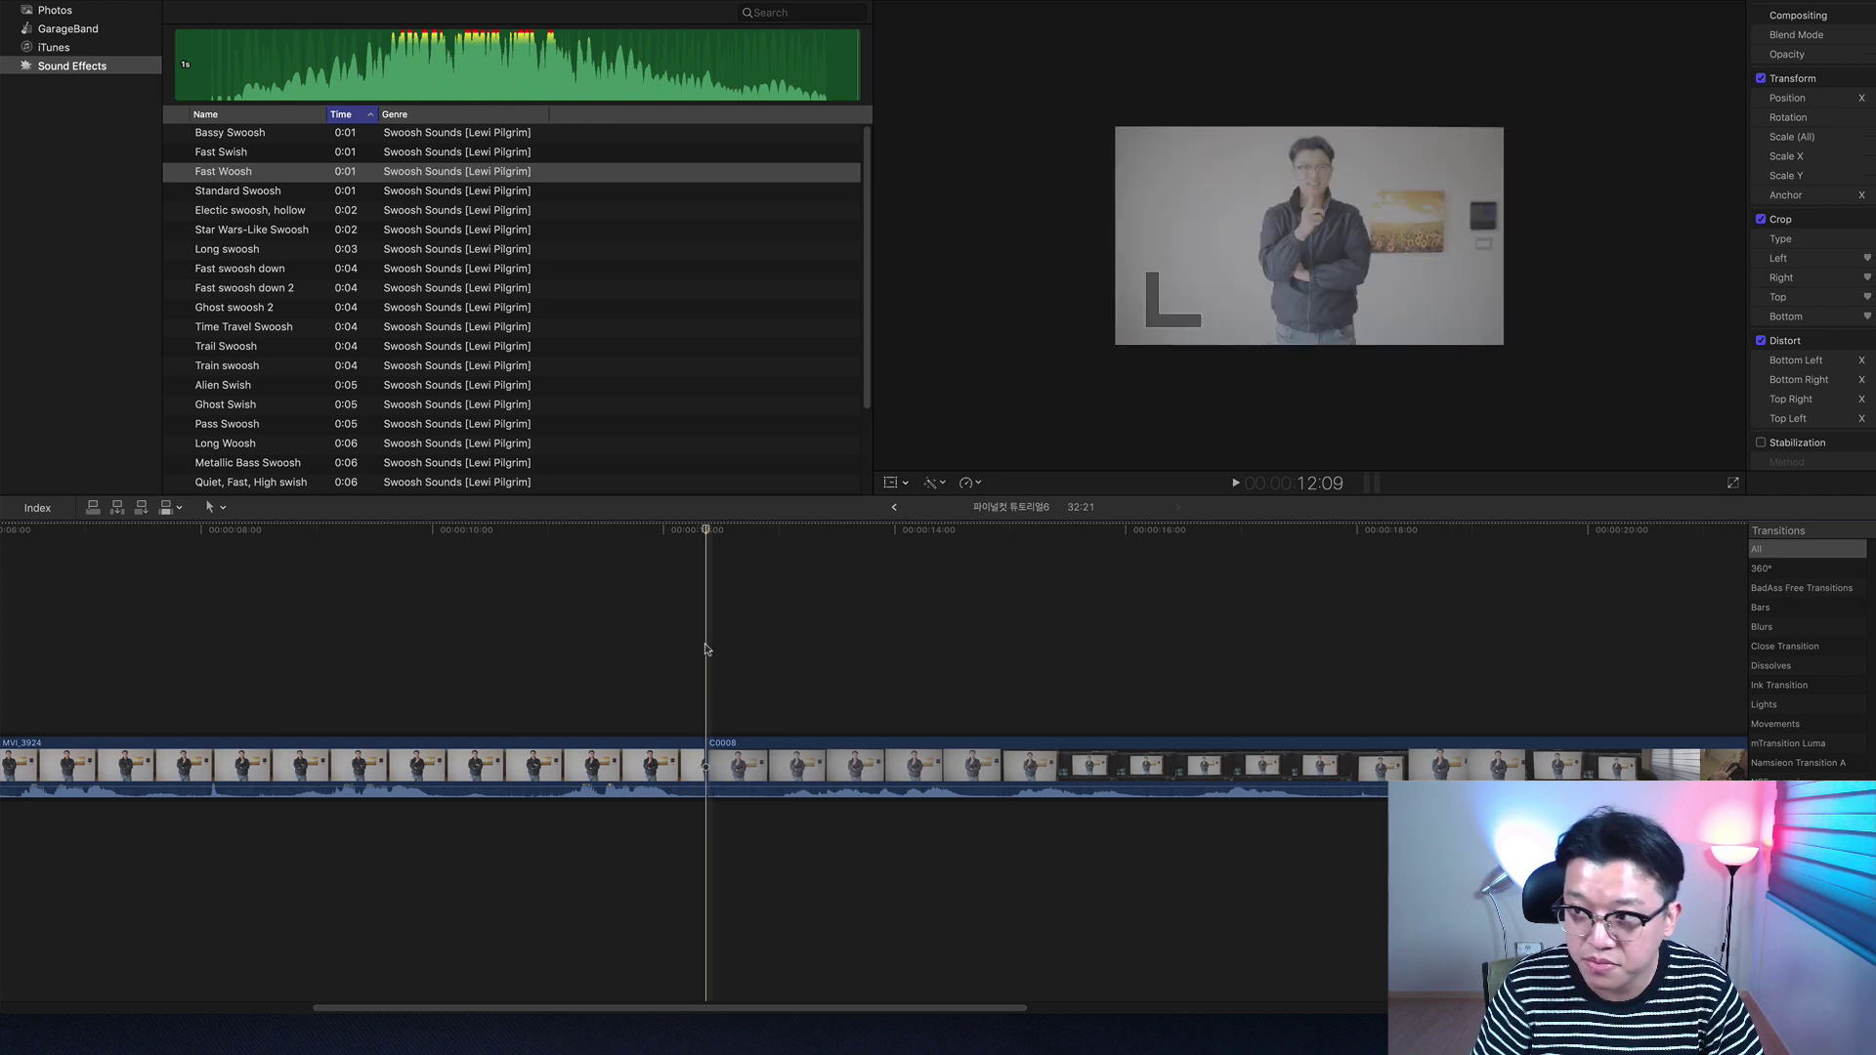
Step: Enlarge clip C0008 to match the framing of MVI_3924 and play across the cut
{"action": "key", "text": "Right"}
{"action": "key", "text": "Left"}
{"action": "key", "text": "c"}
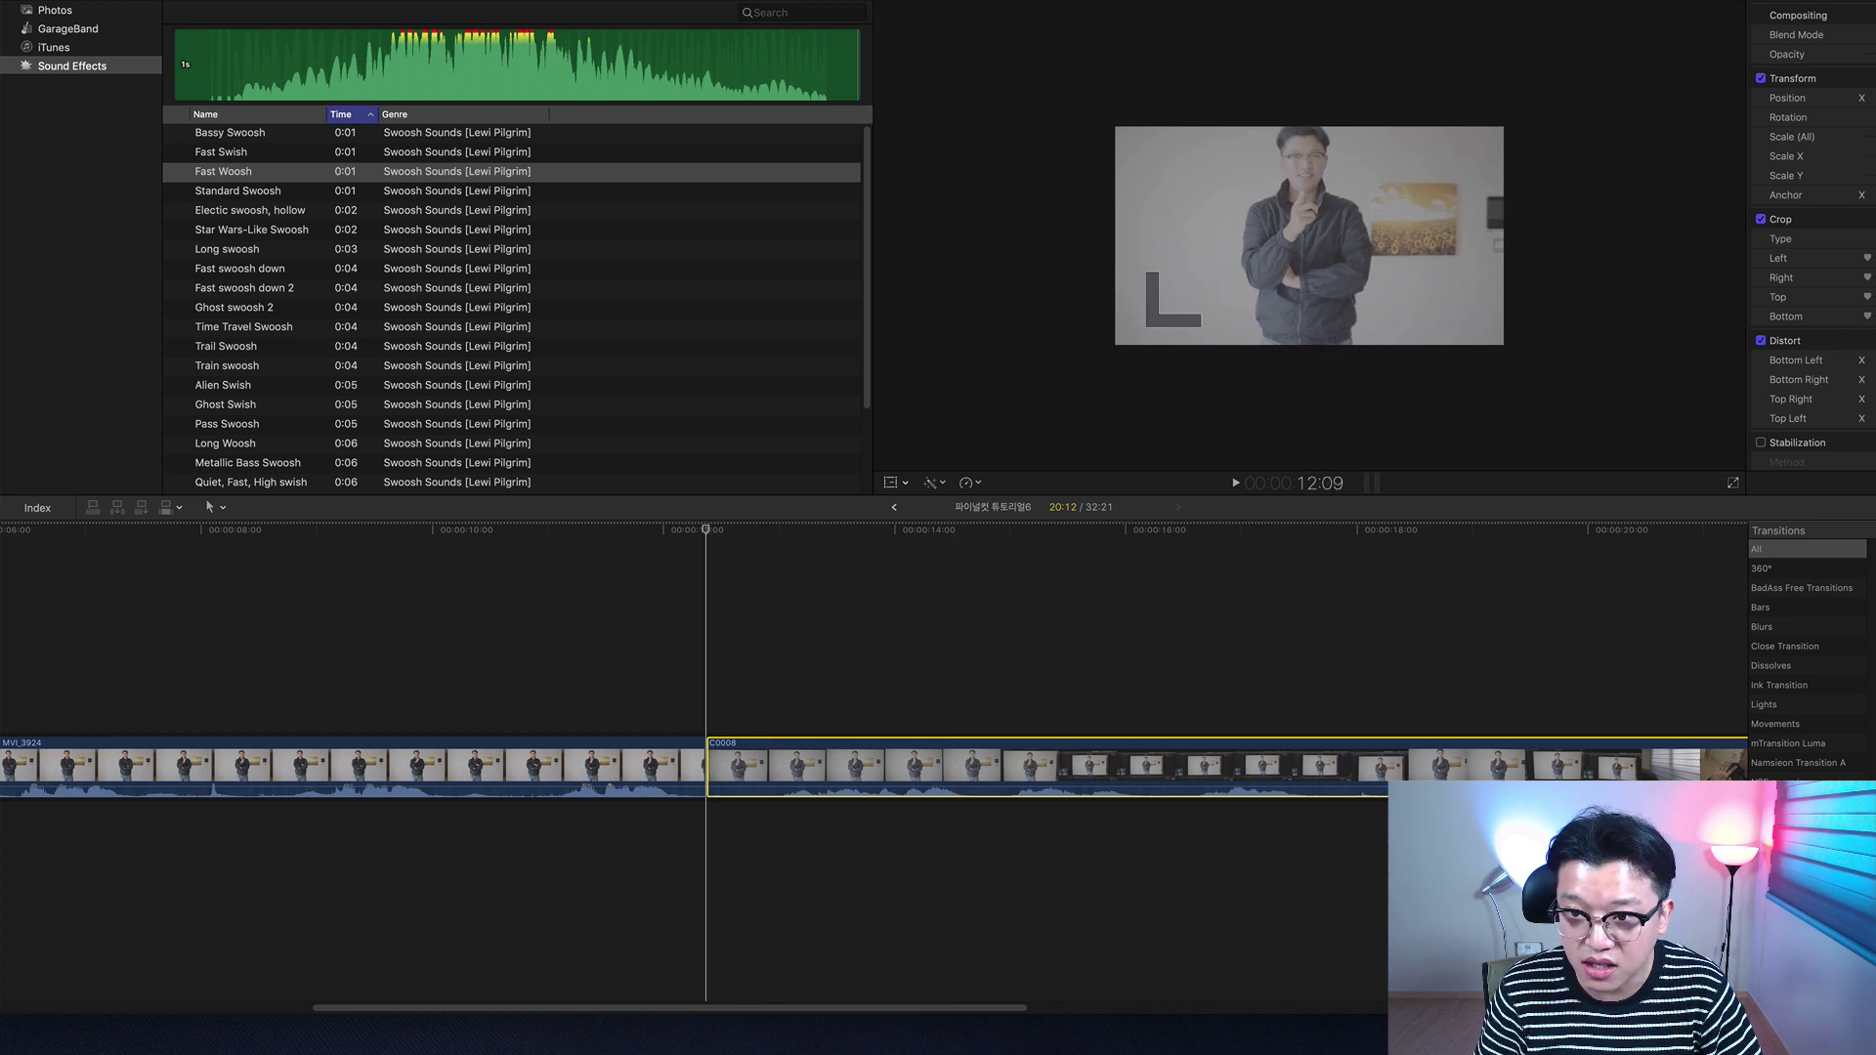
{"action": "left_click", "coordinate": [689, 658]}
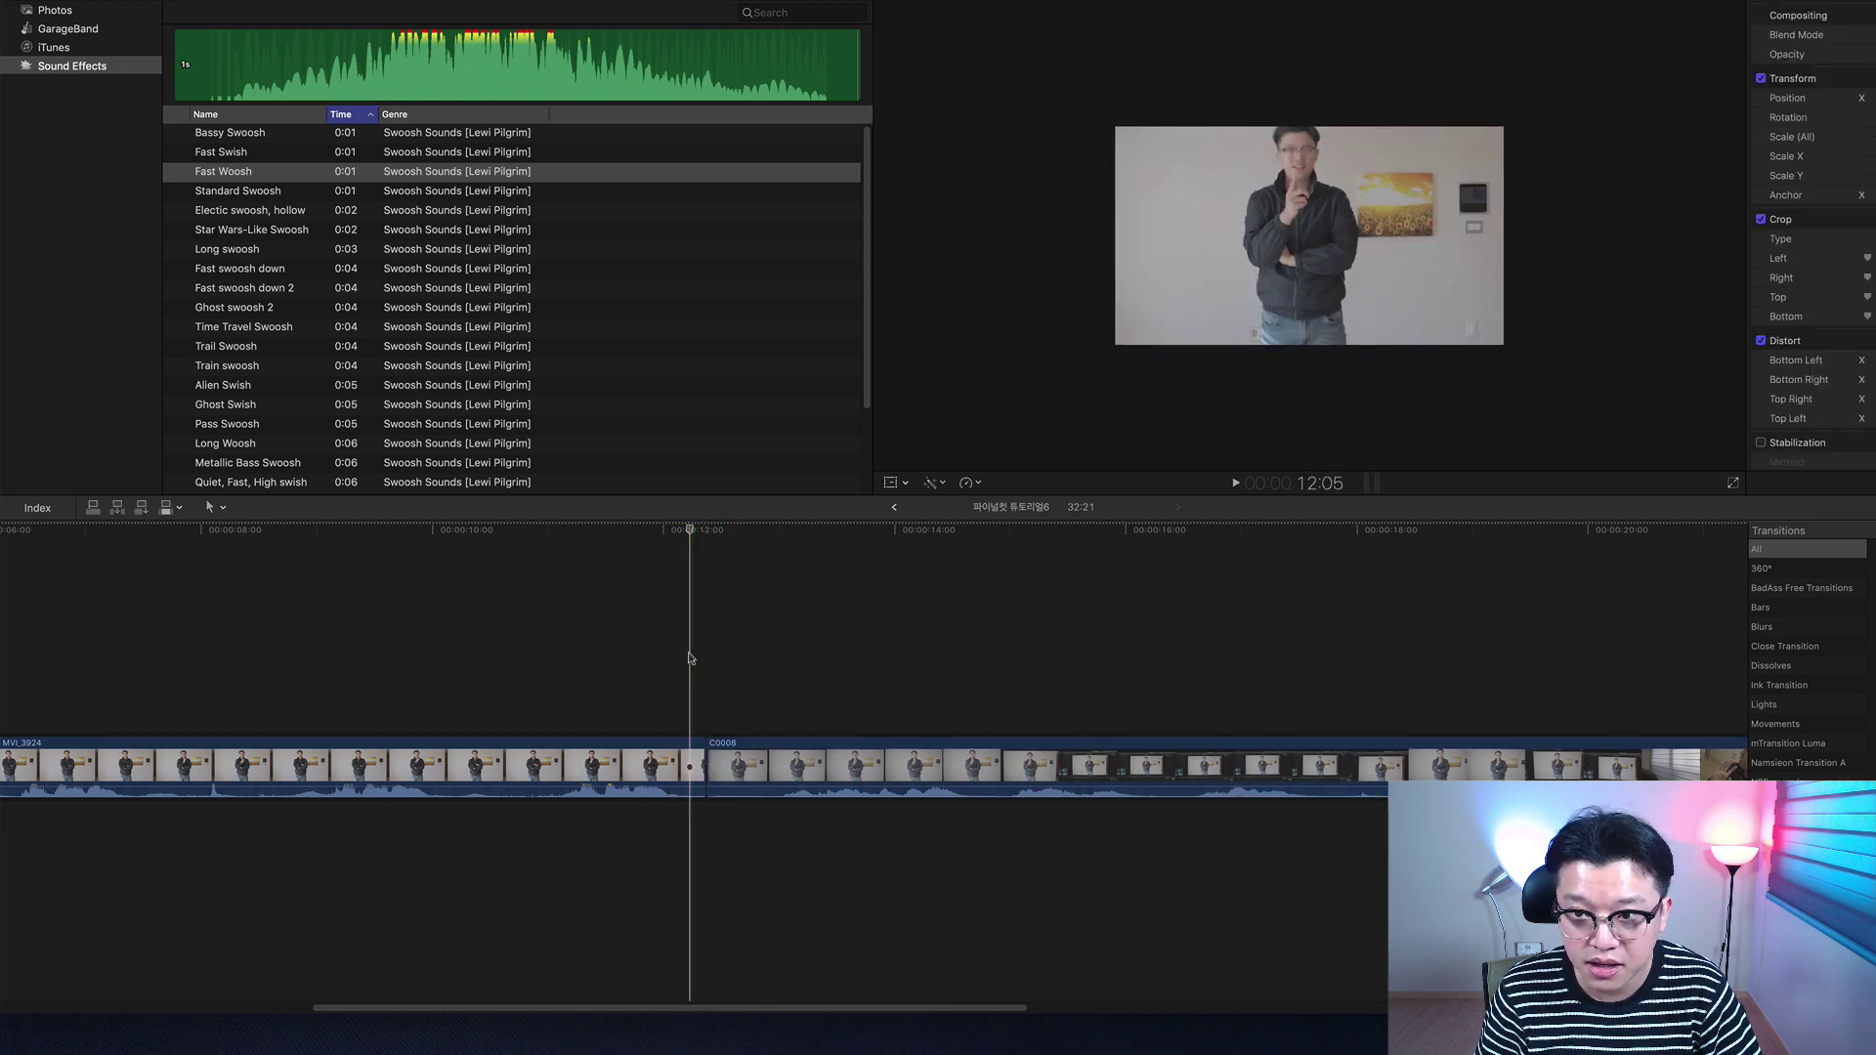
{"action": "key", "text": "space"}
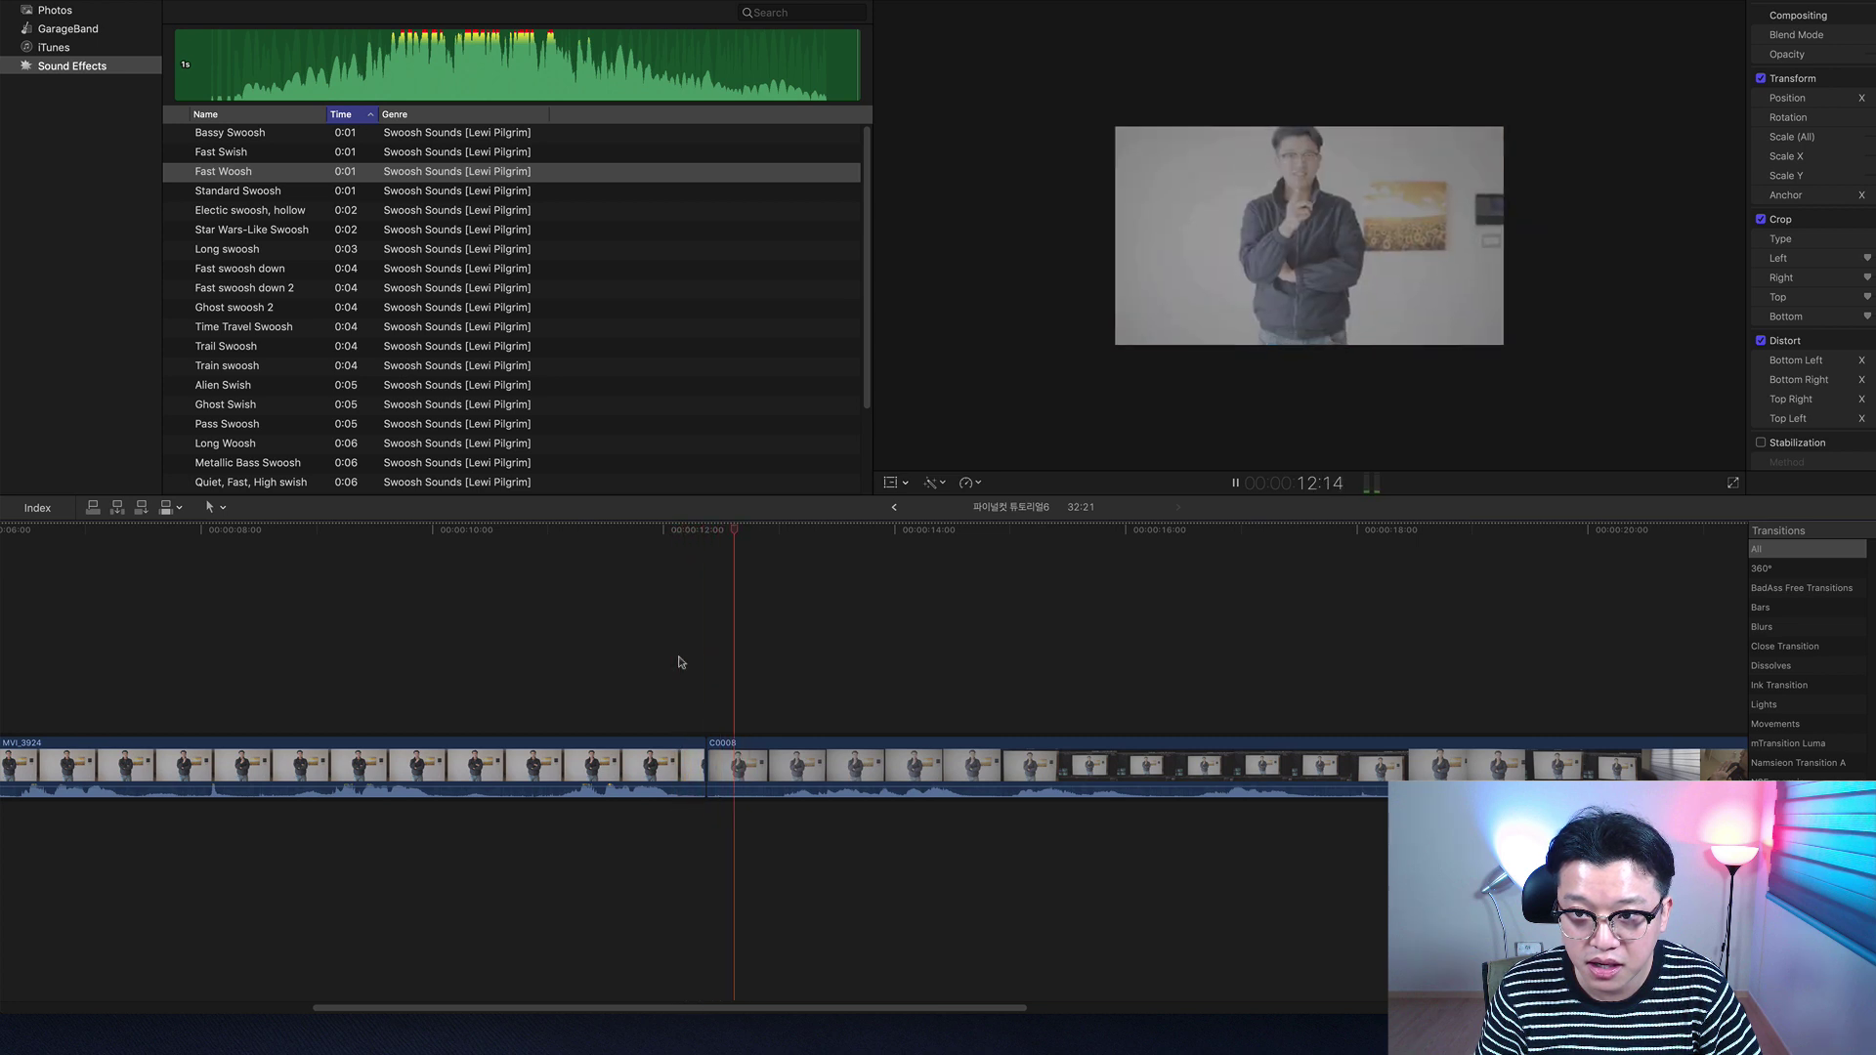
{"action": "key", "text": "space"}
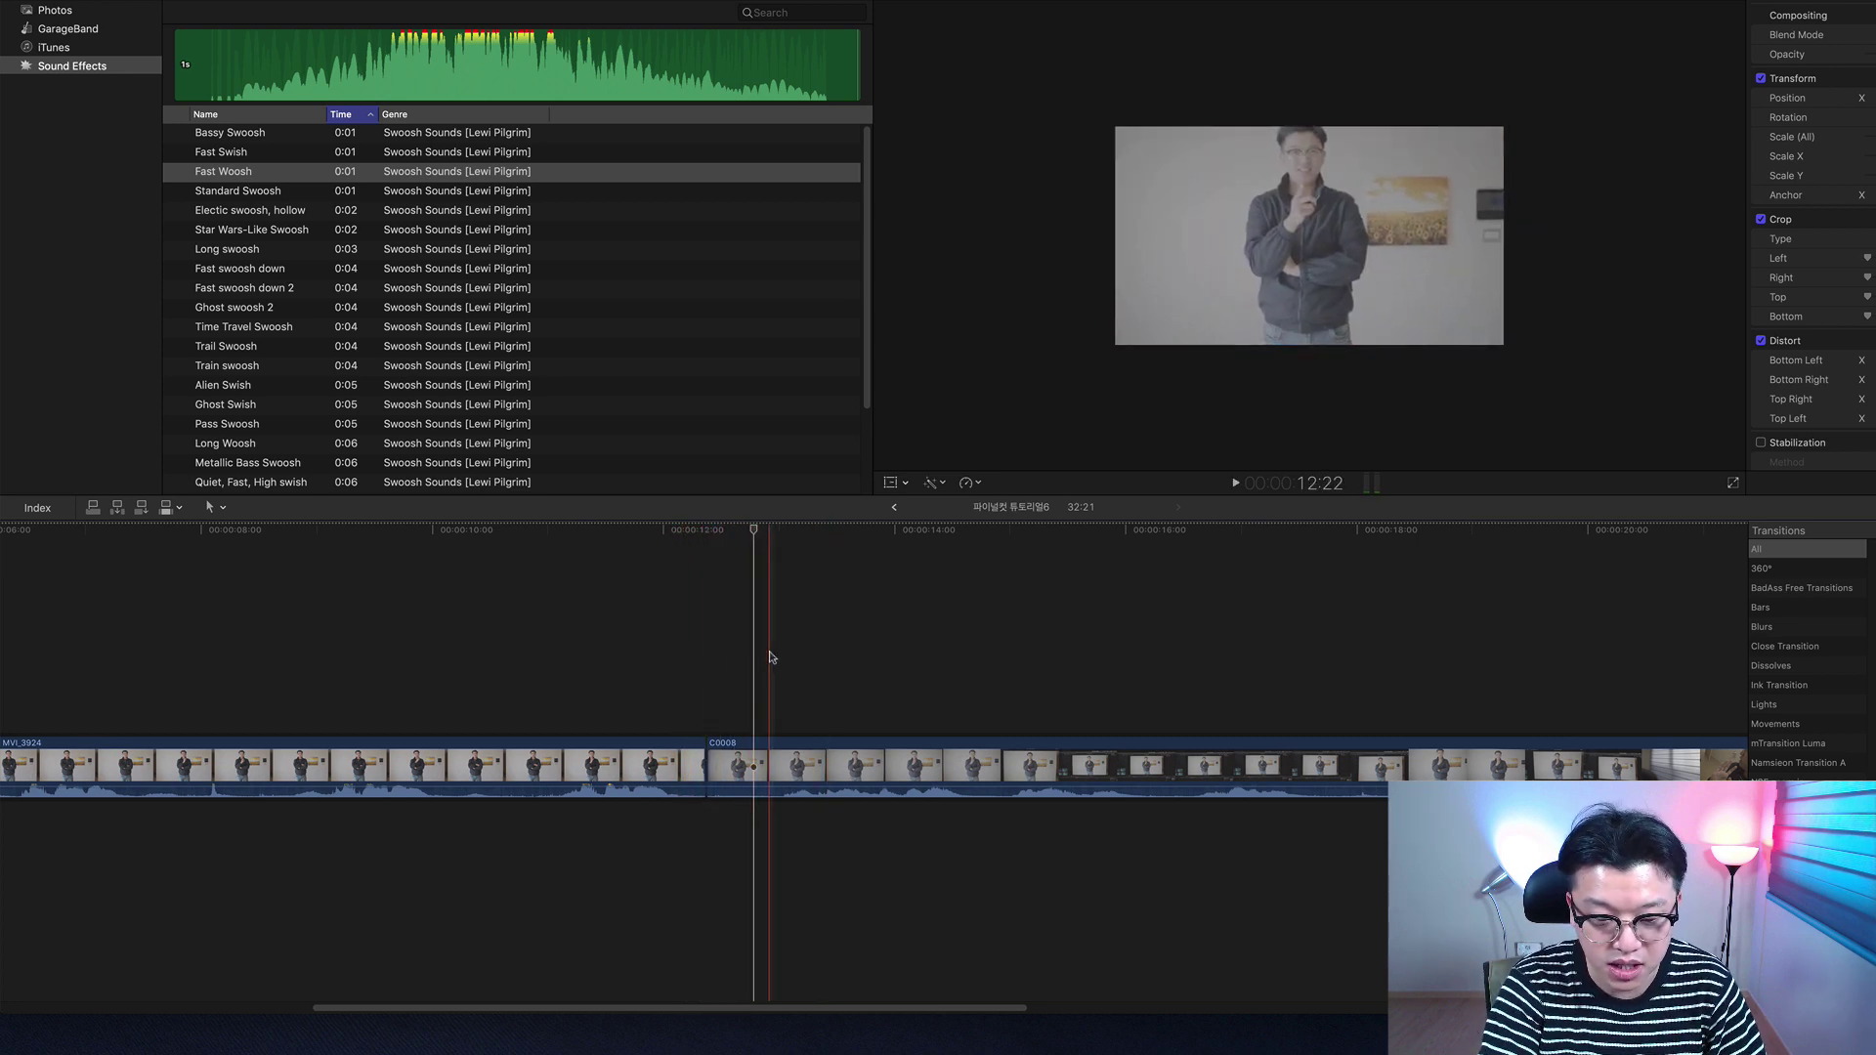
Step: Trim the end of clip MVI_3924 so that the cut to C0008 falls at 11:20
{"action": "scroll", "coordinate": [771, 660], "scroll_direction": "down", "scroll_amount": 3}
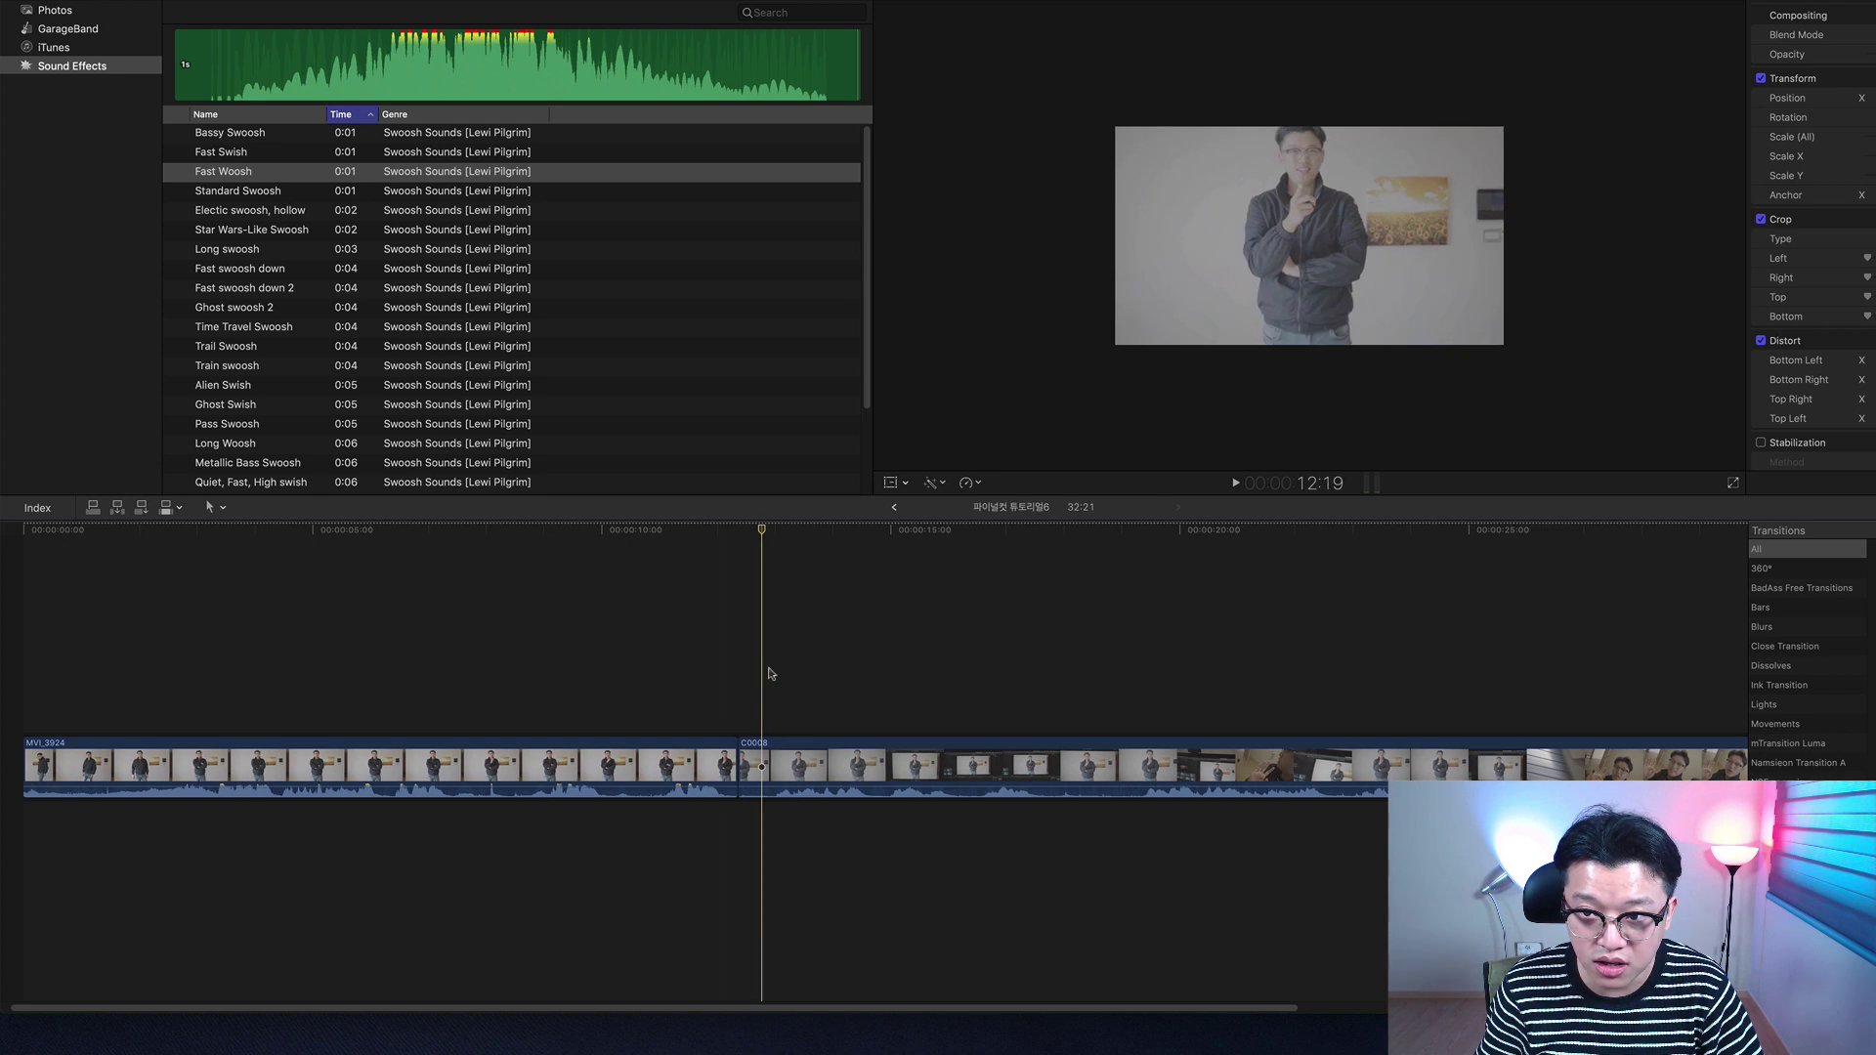
{"action": "left_click", "coordinate": [727, 676]}
{"action": "key", "text": "Right"}
{"action": "key", "text": "Right"}
{"action": "key", "text": "Right"}
{"action": "key", "text": "Right"}
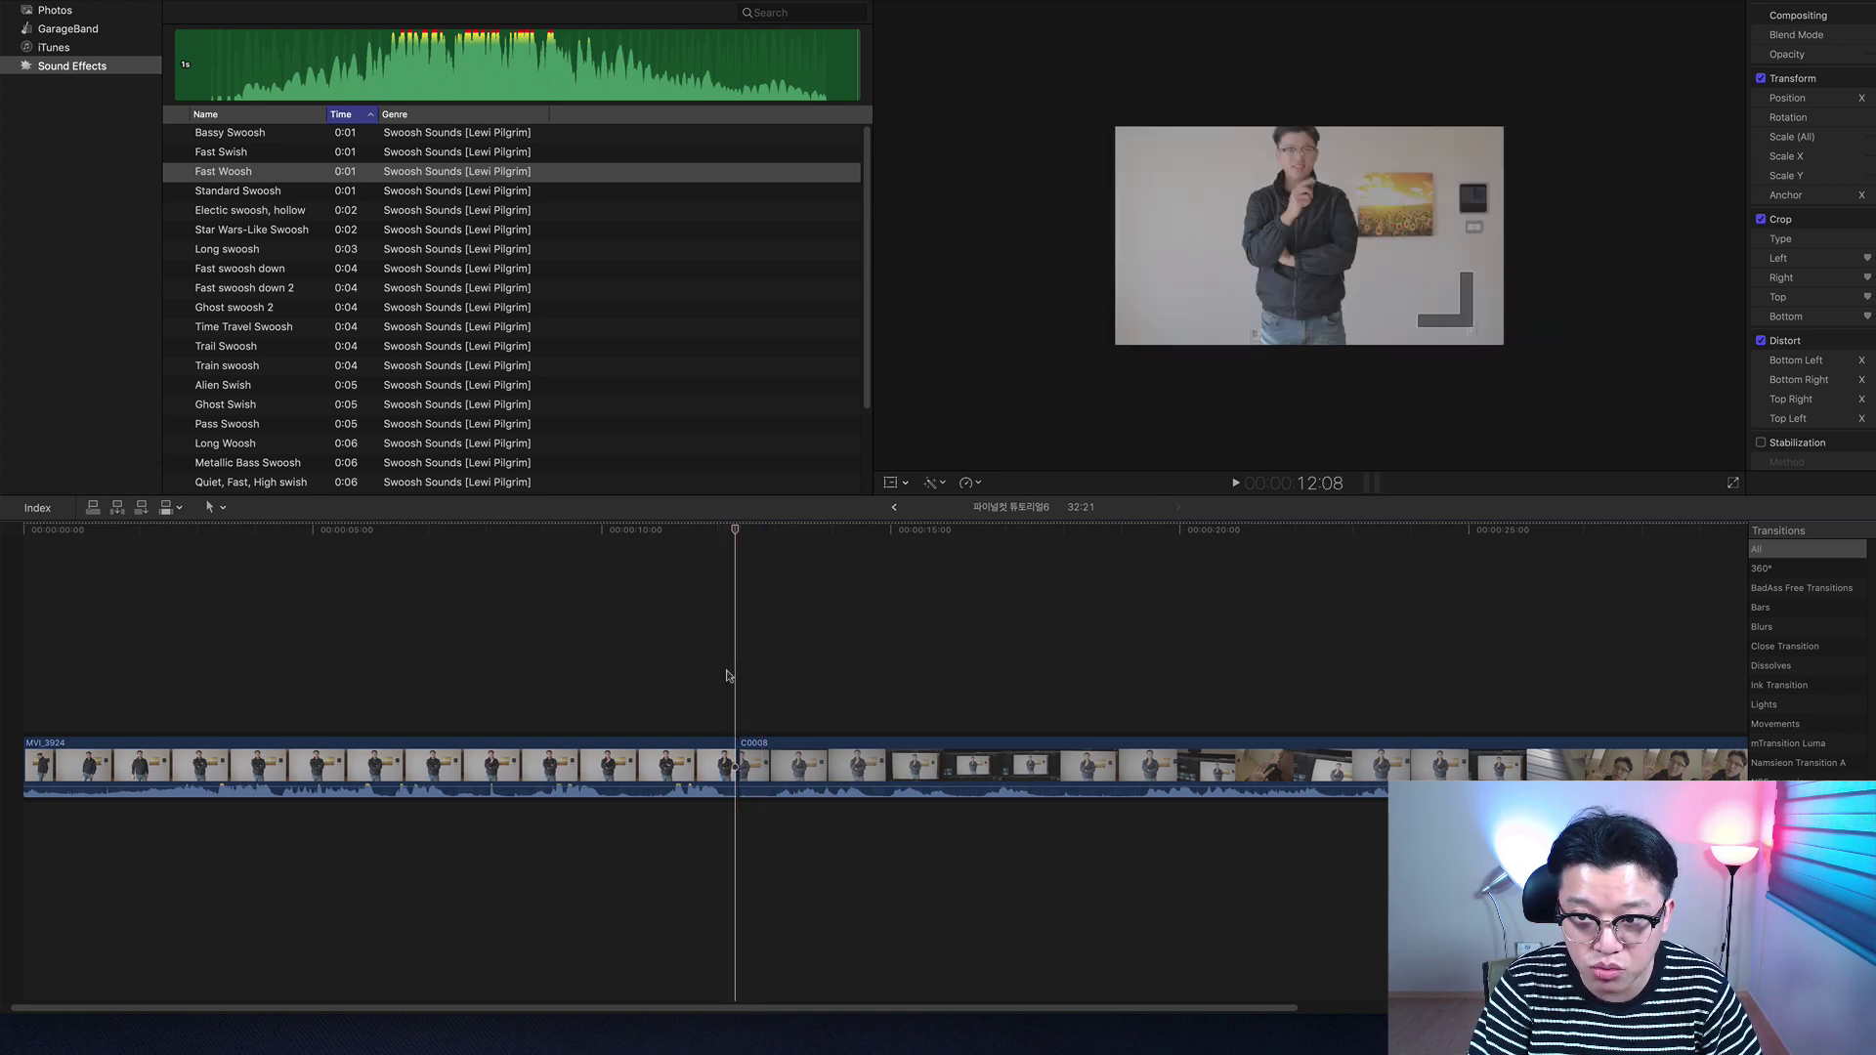
{"action": "left_click_drag", "start_coordinate": [736, 767], "coordinate": [707, 770]}
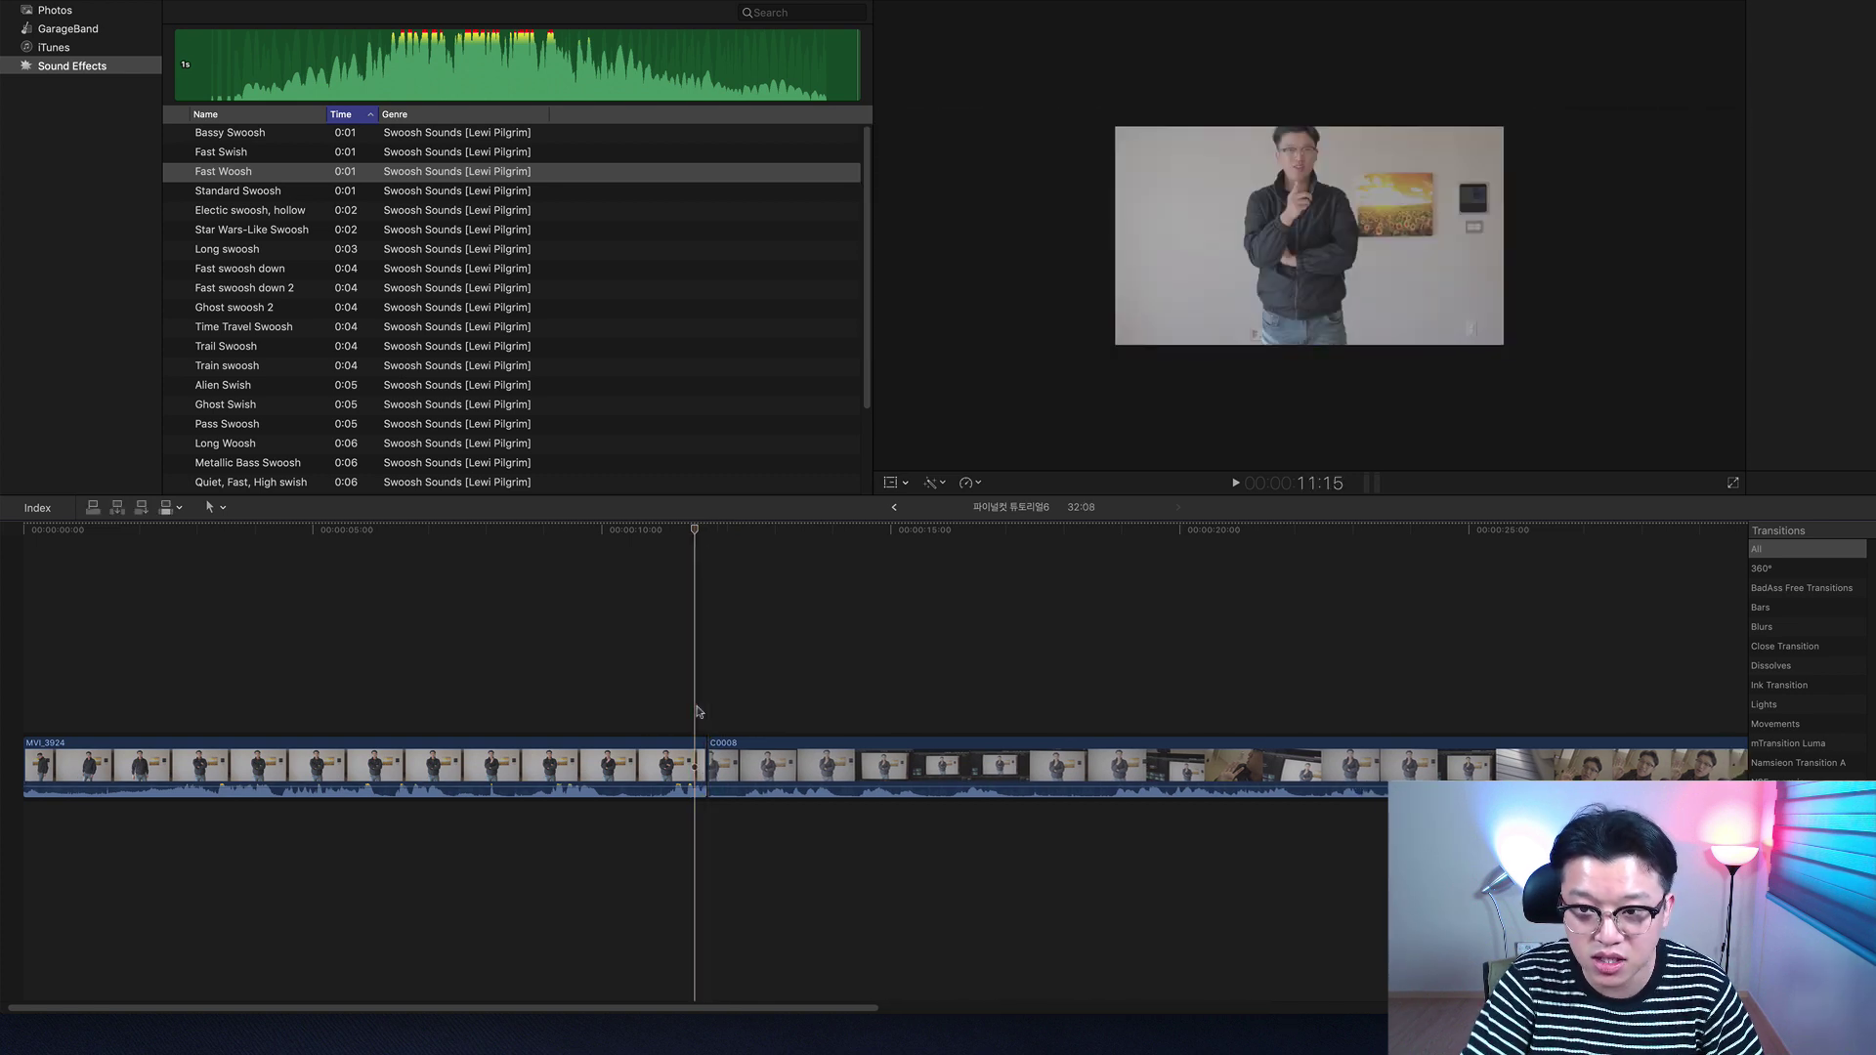
Step: Step to the first frame of clip C0008 and set the viewer zoom back to 100%
{"action": "key", "text": "Right"}
{"action": "key", "text": "Right"}
{"action": "key", "text": "Right"}
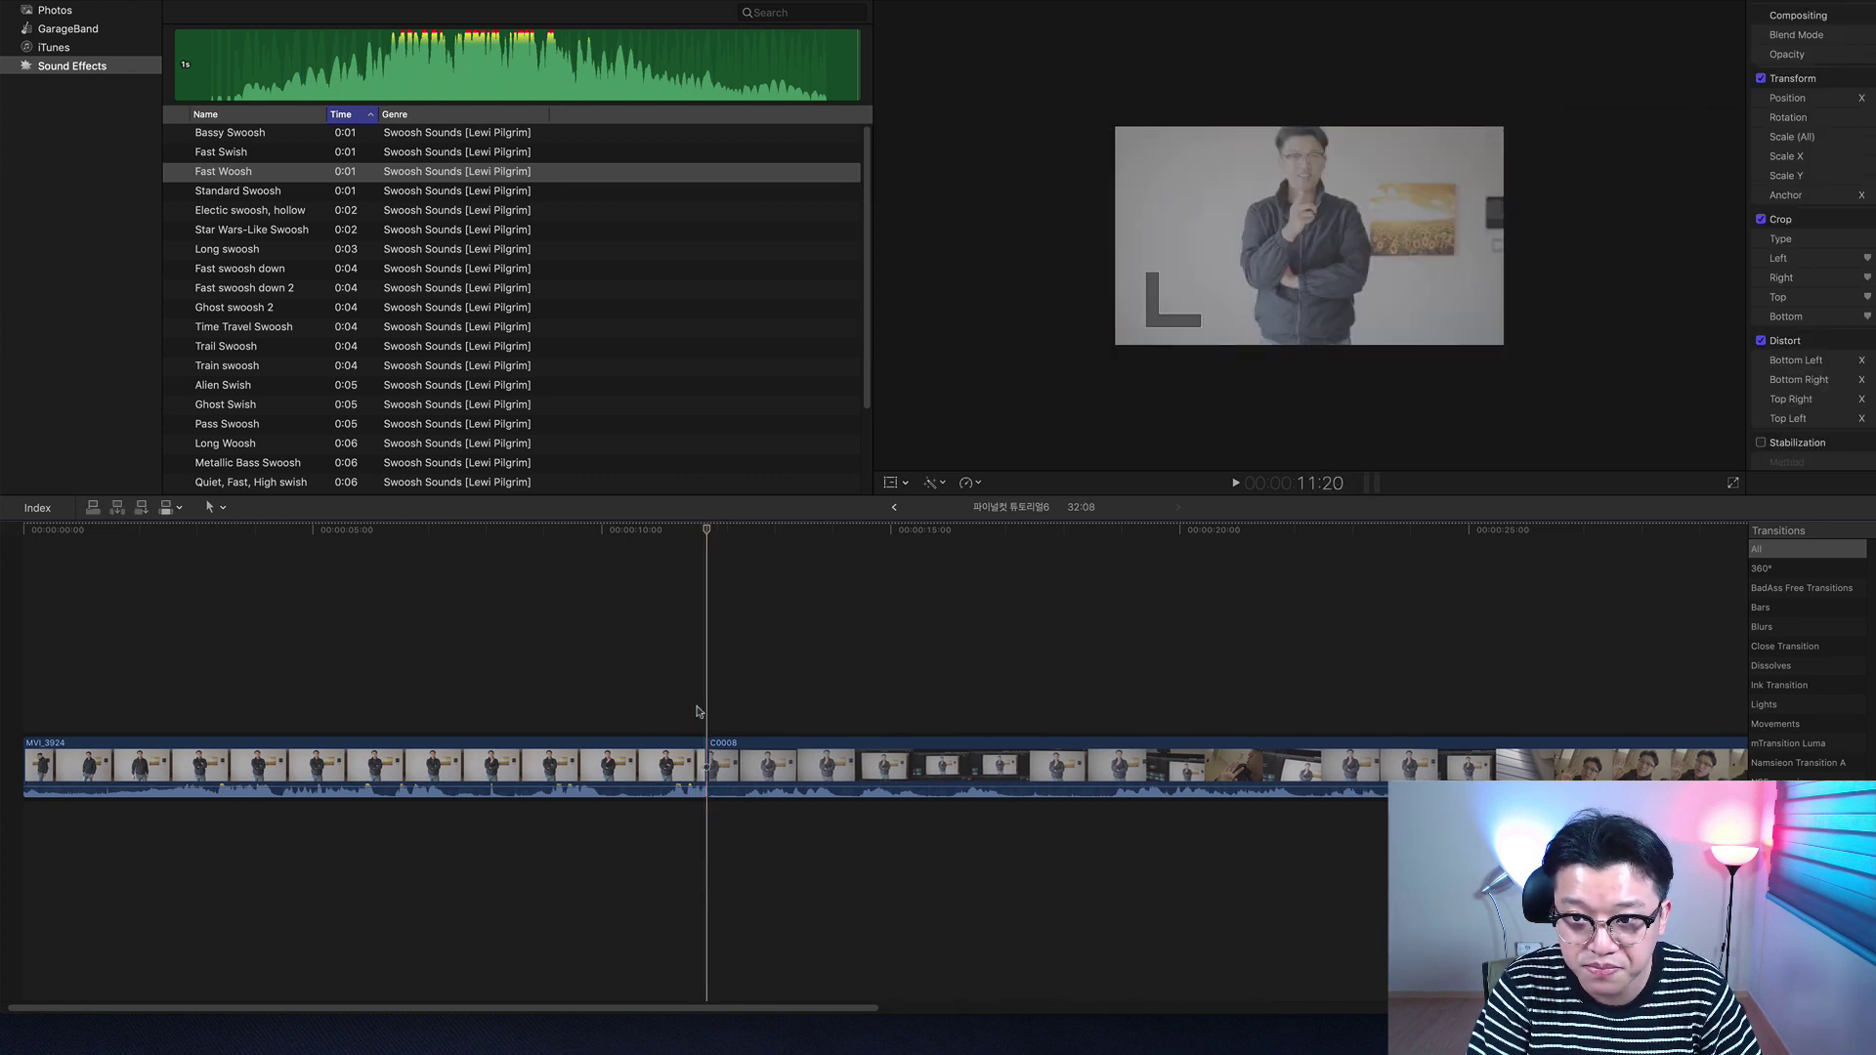
{"action": "left_click", "coordinate": [1673, 5]}
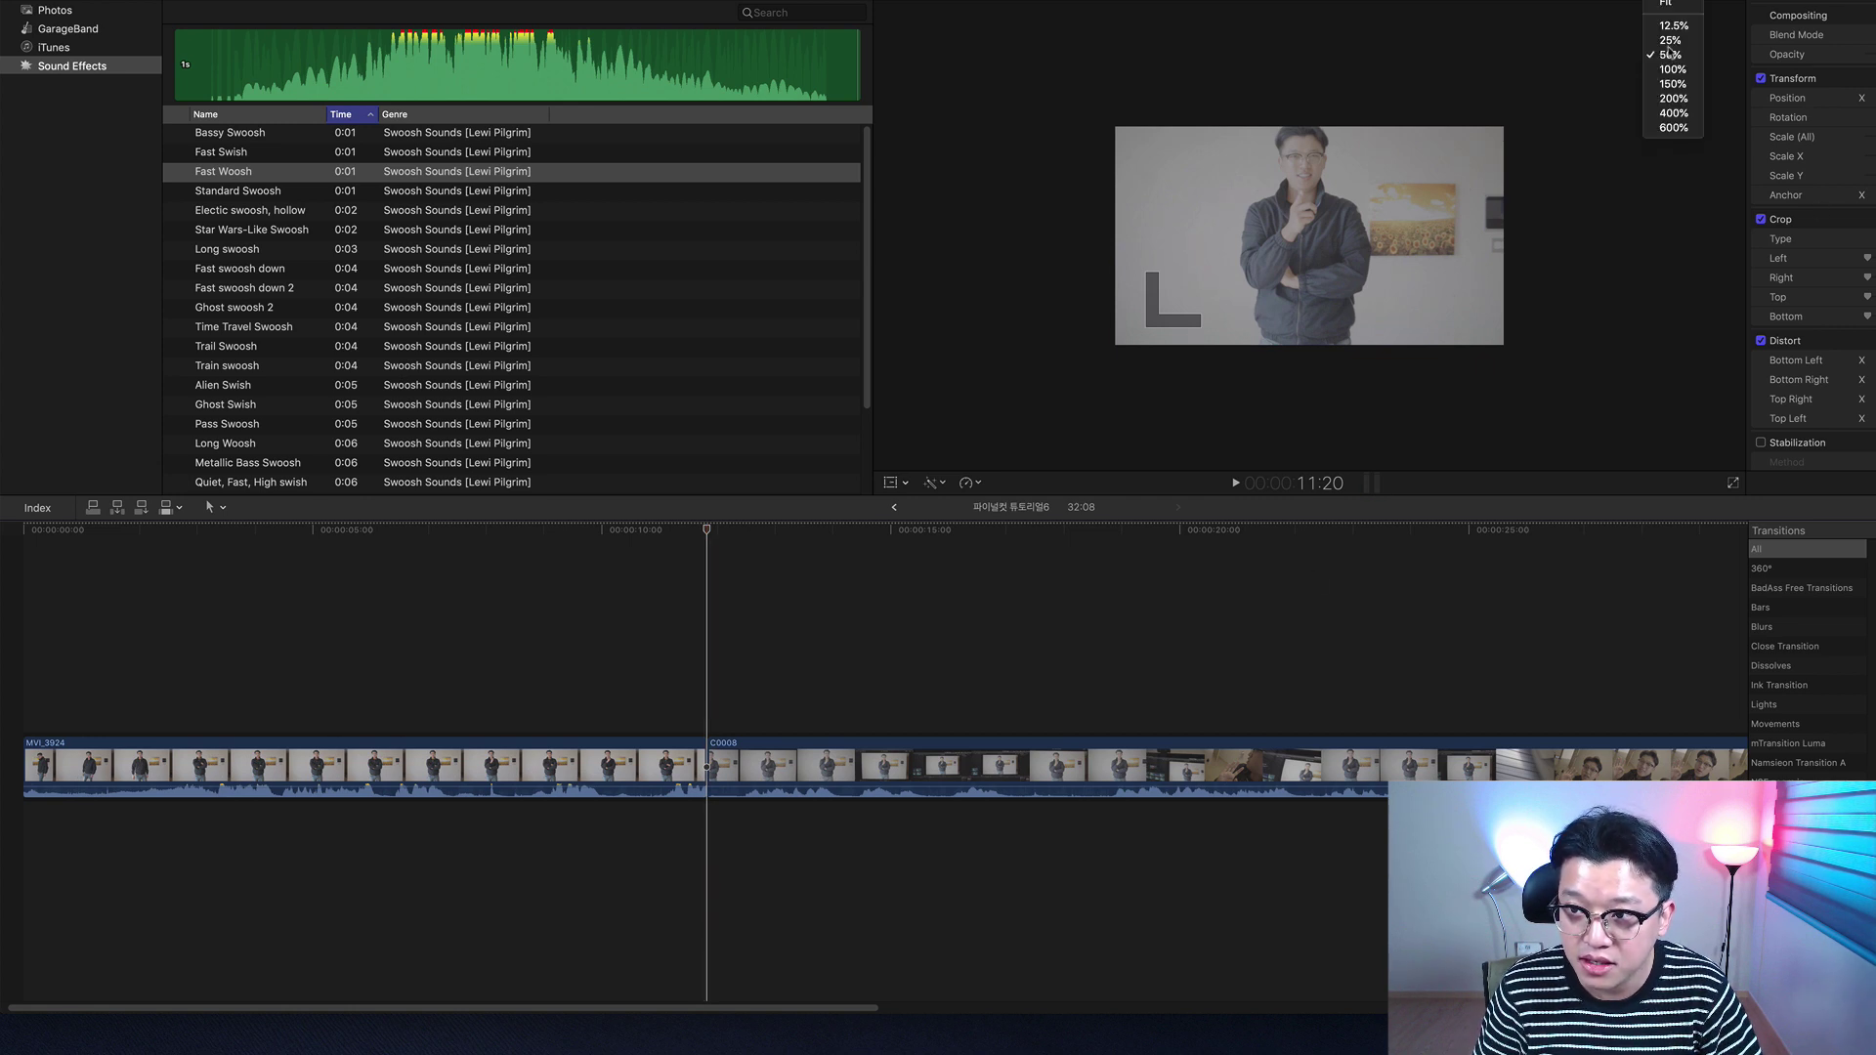
{"action": "left_click", "coordinate": [1673, 70]}
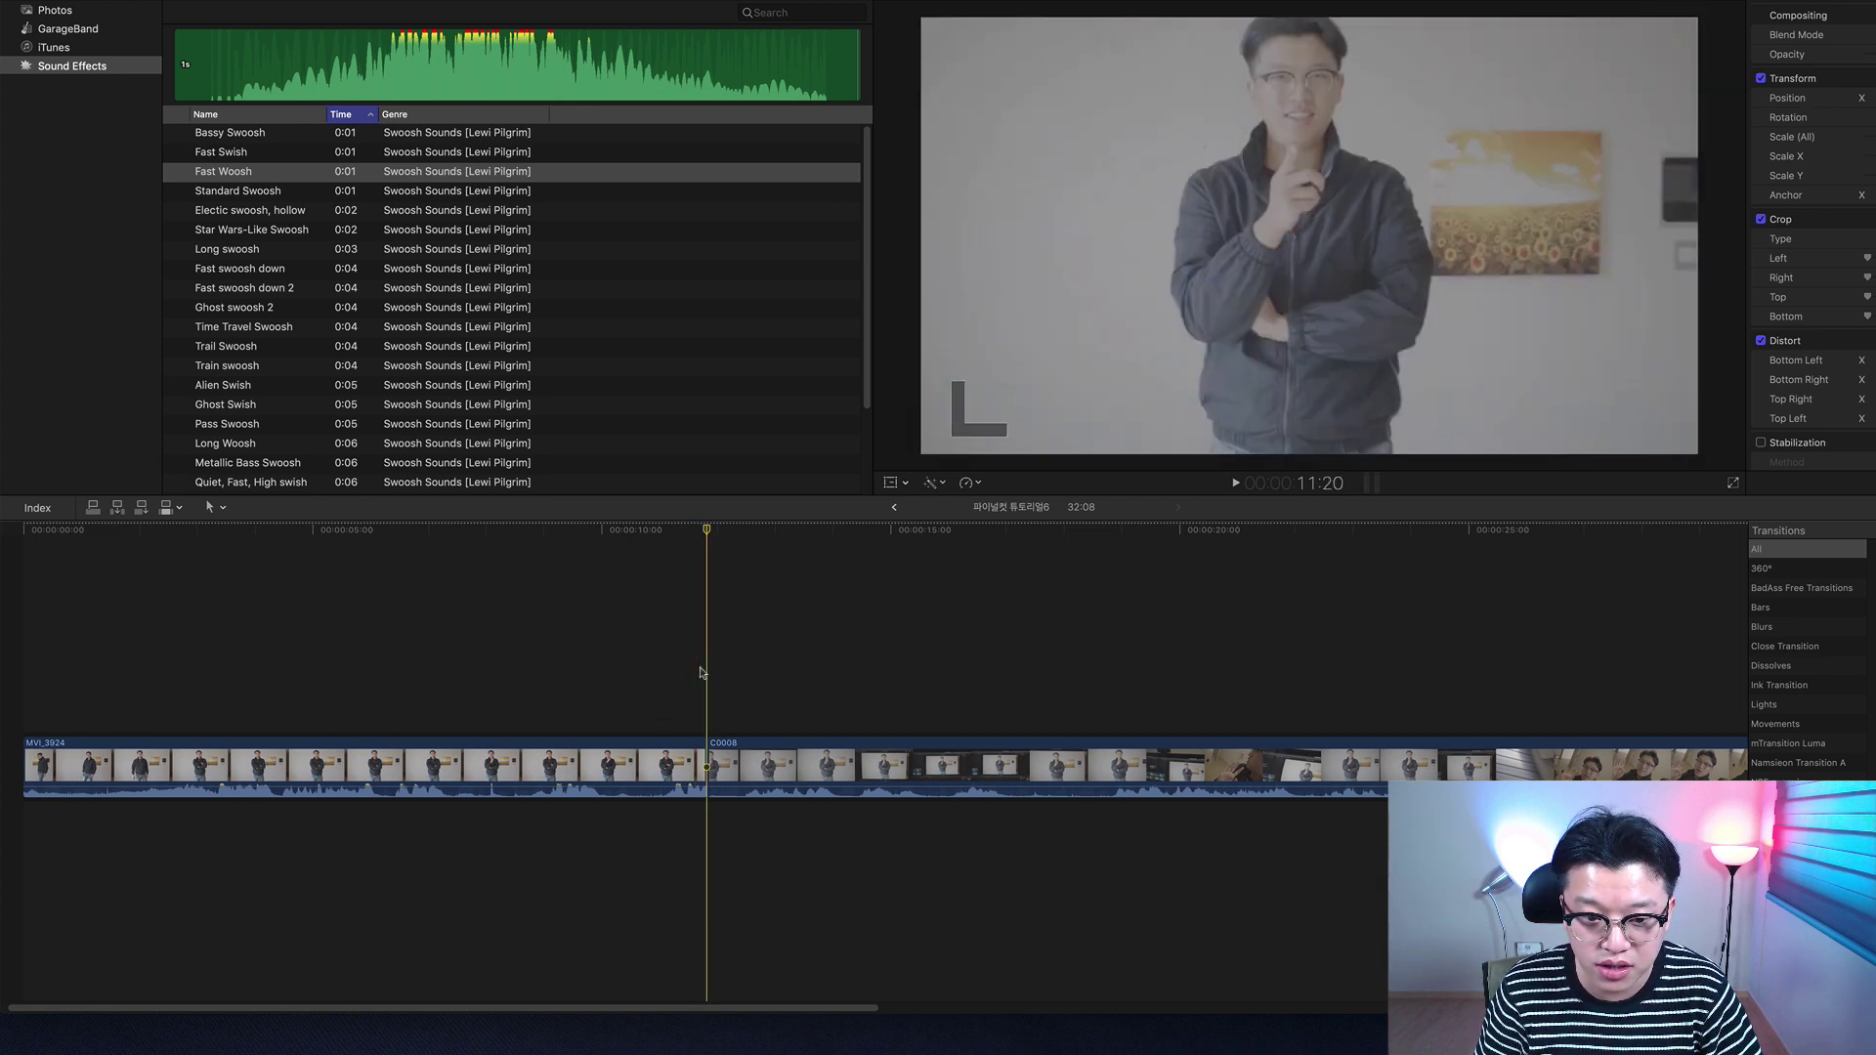
Step: Step back and forth between frames 11:19 and 11:20 to compare the man's pose and position across the cut
{"action": "left_click", "coordinate": [698, 676]}
{"action": "key", "text": "Right"}
{"action": "key", "text": "Right"}
{"action": "key", "text": "Right"}
{"action": "key", "text": "Right"}
{"action": "key", "text": "Right"}
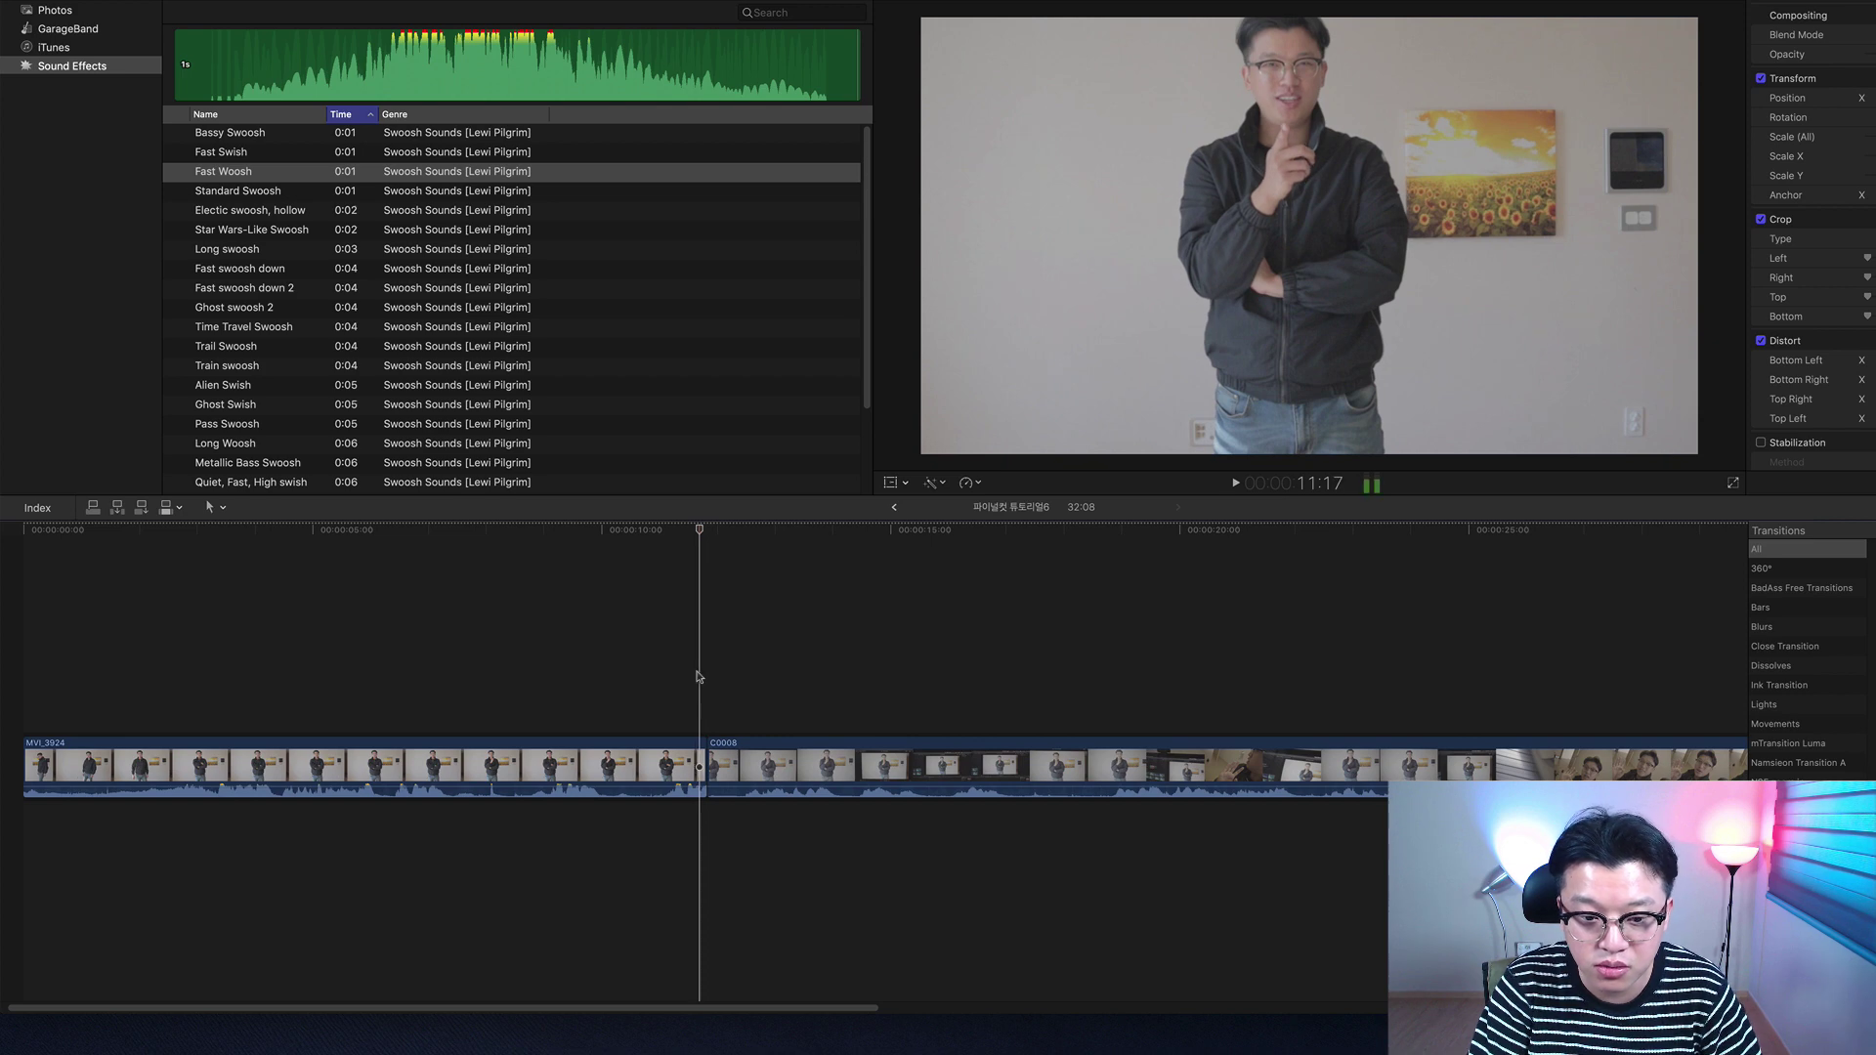
{"action": "key", "text": "Left"}
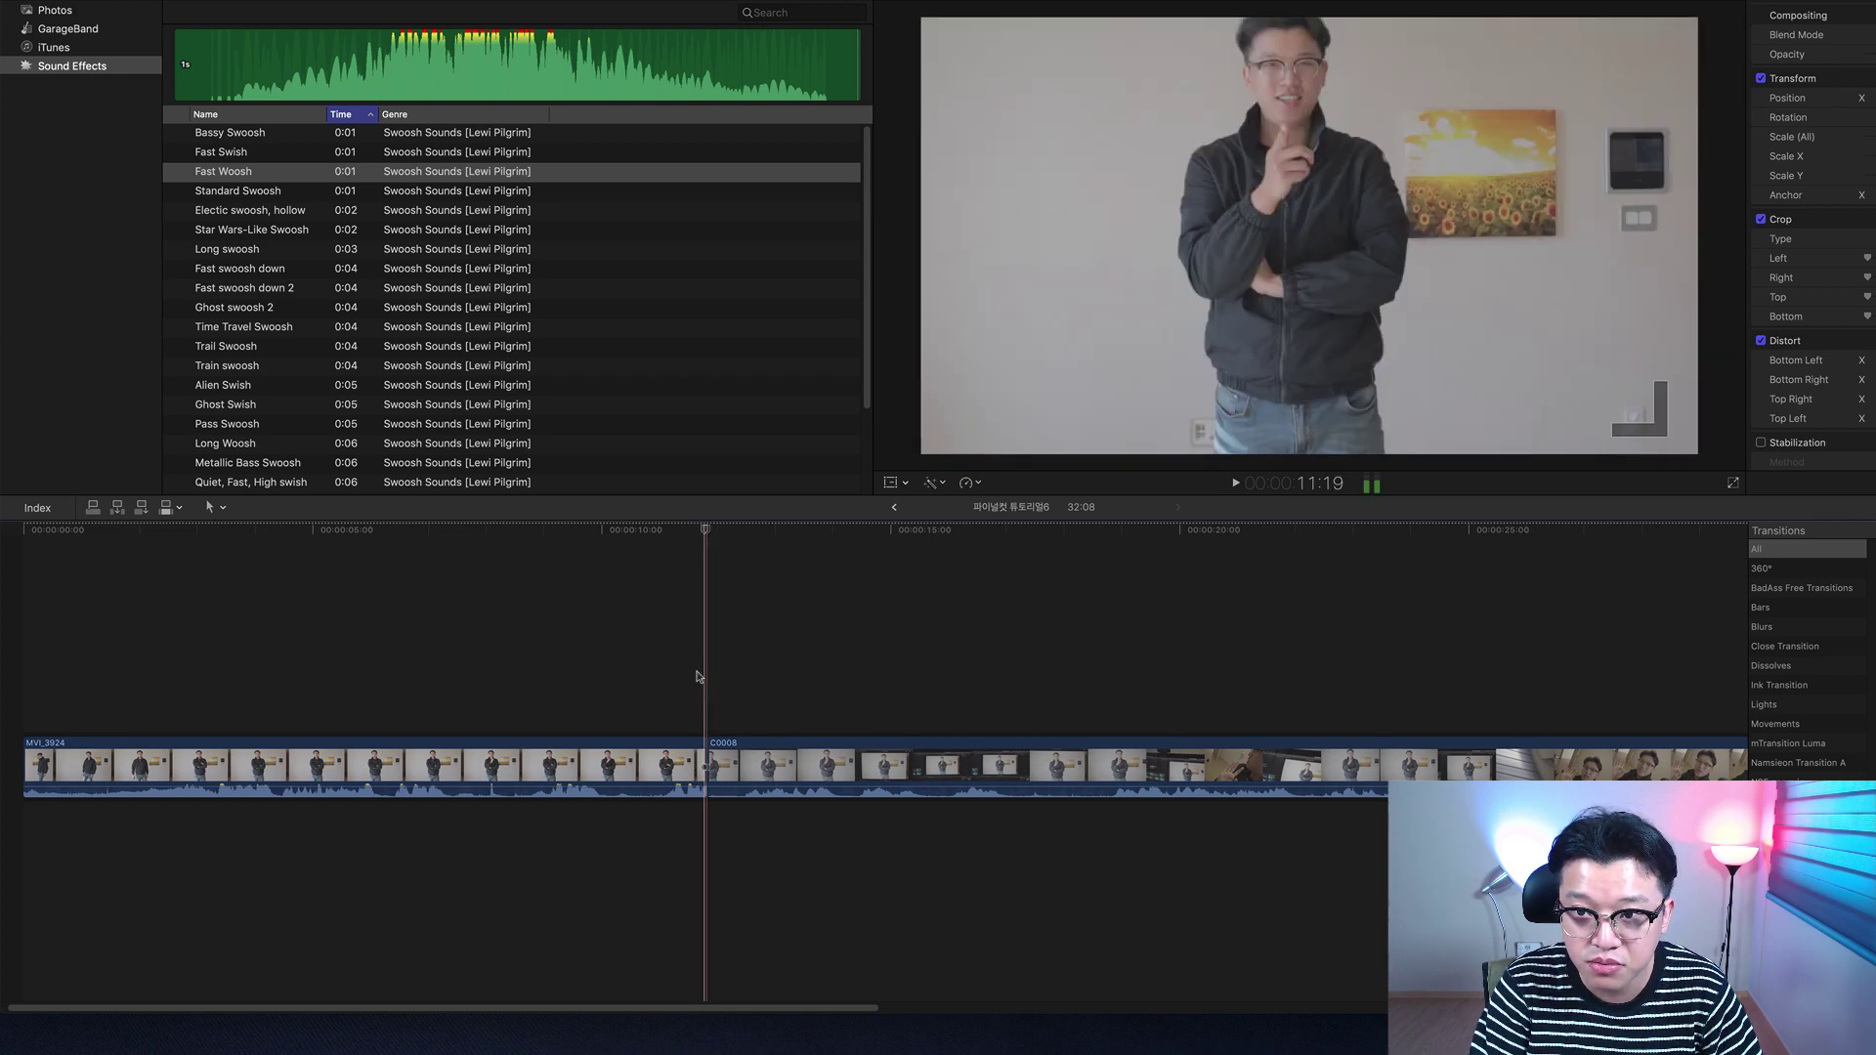
{"action": "key", "text": "Right"}
{"action": "key", "text": "Left"}
{"action": "key", "text": "Right"}
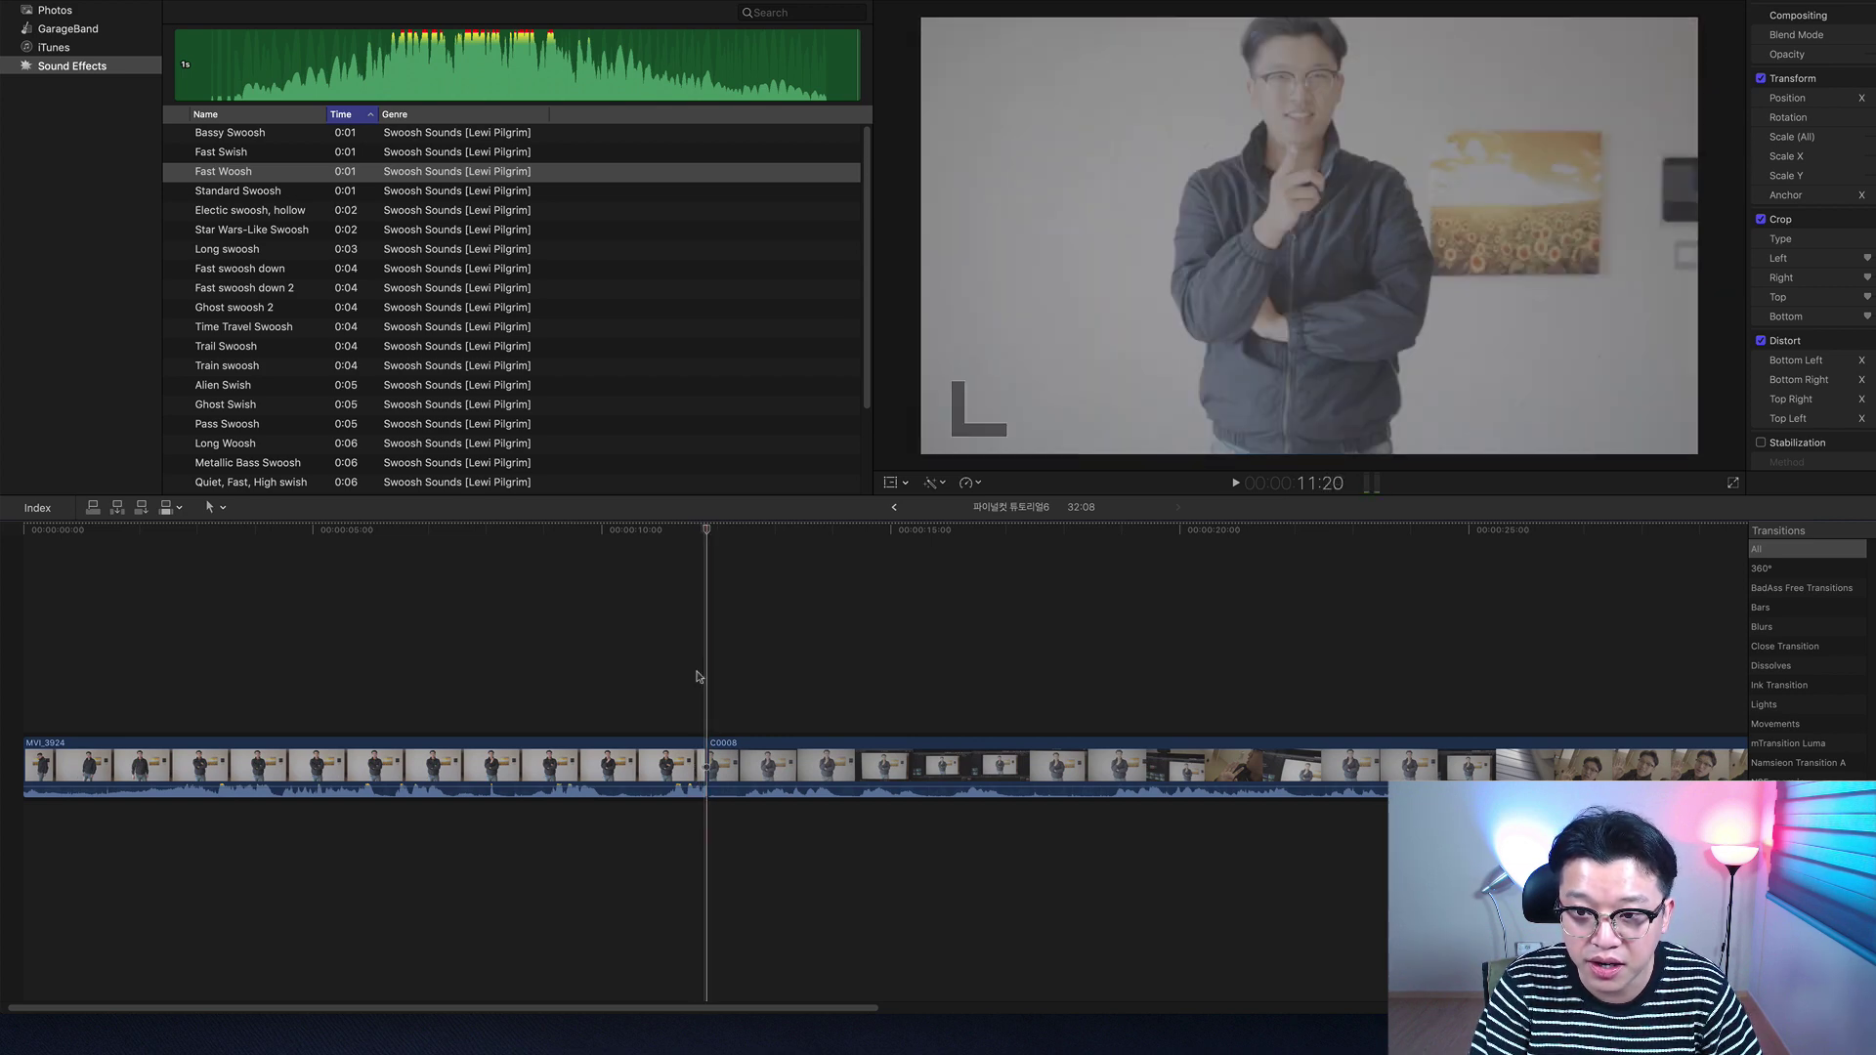
{"action": "key", "text": "Right"}
{"action": "key", "text": "Left"}
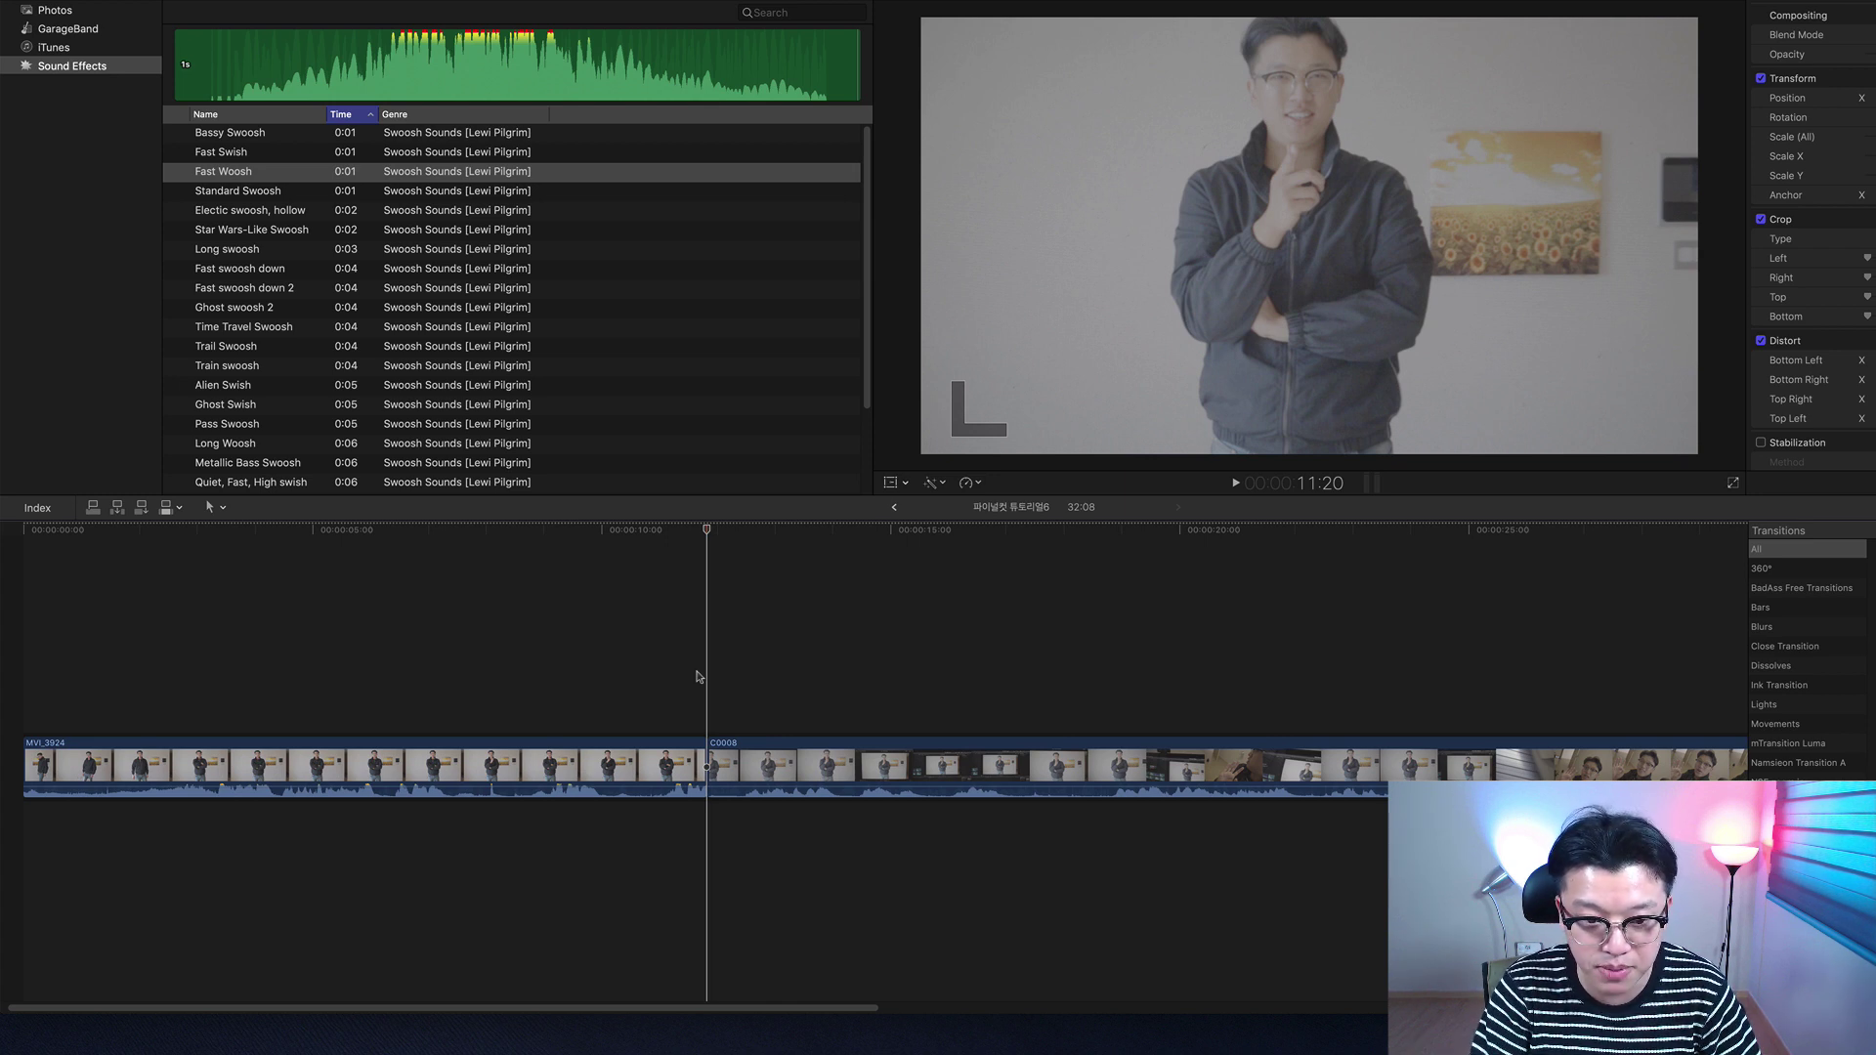
{"action": "key", "text": "Left"}
{"action": "key", "text": "Right"}
{"action": "key", "text": "Left"}
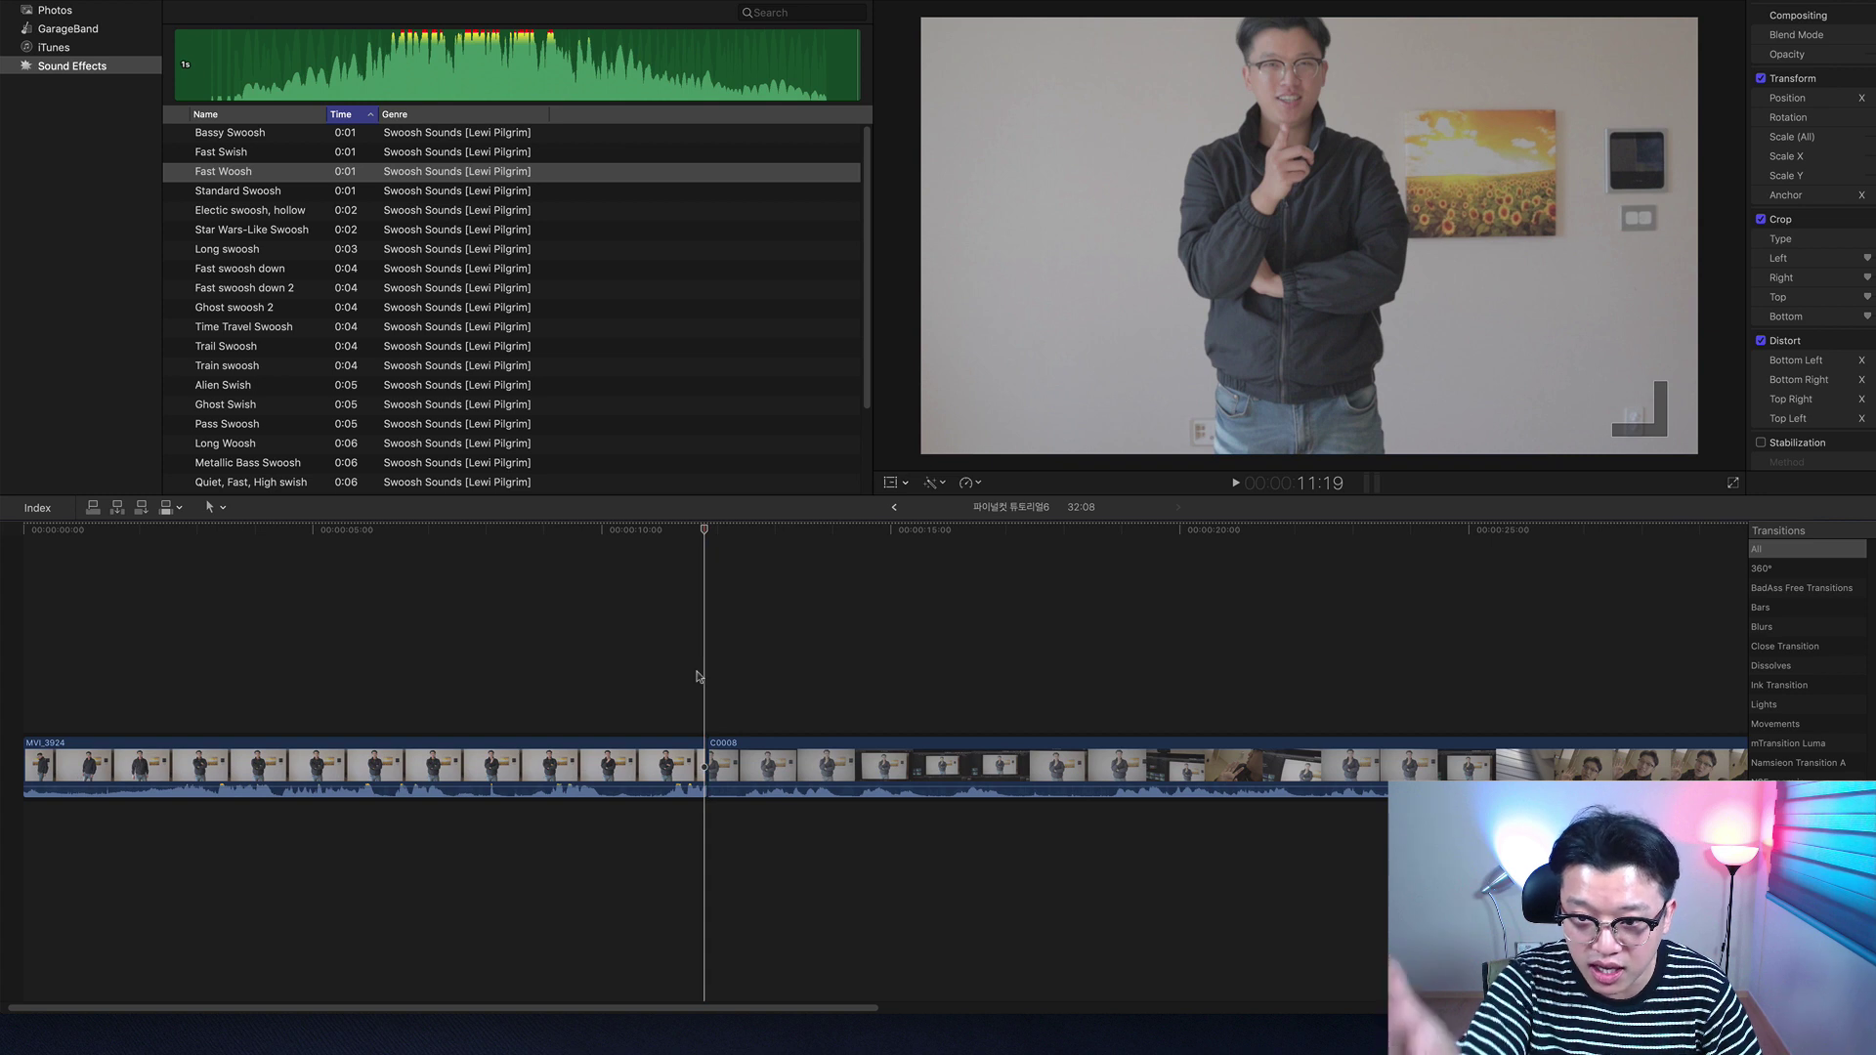
{"action": "key", "text": "Right"}
{"action": "key", "text": "Left"}
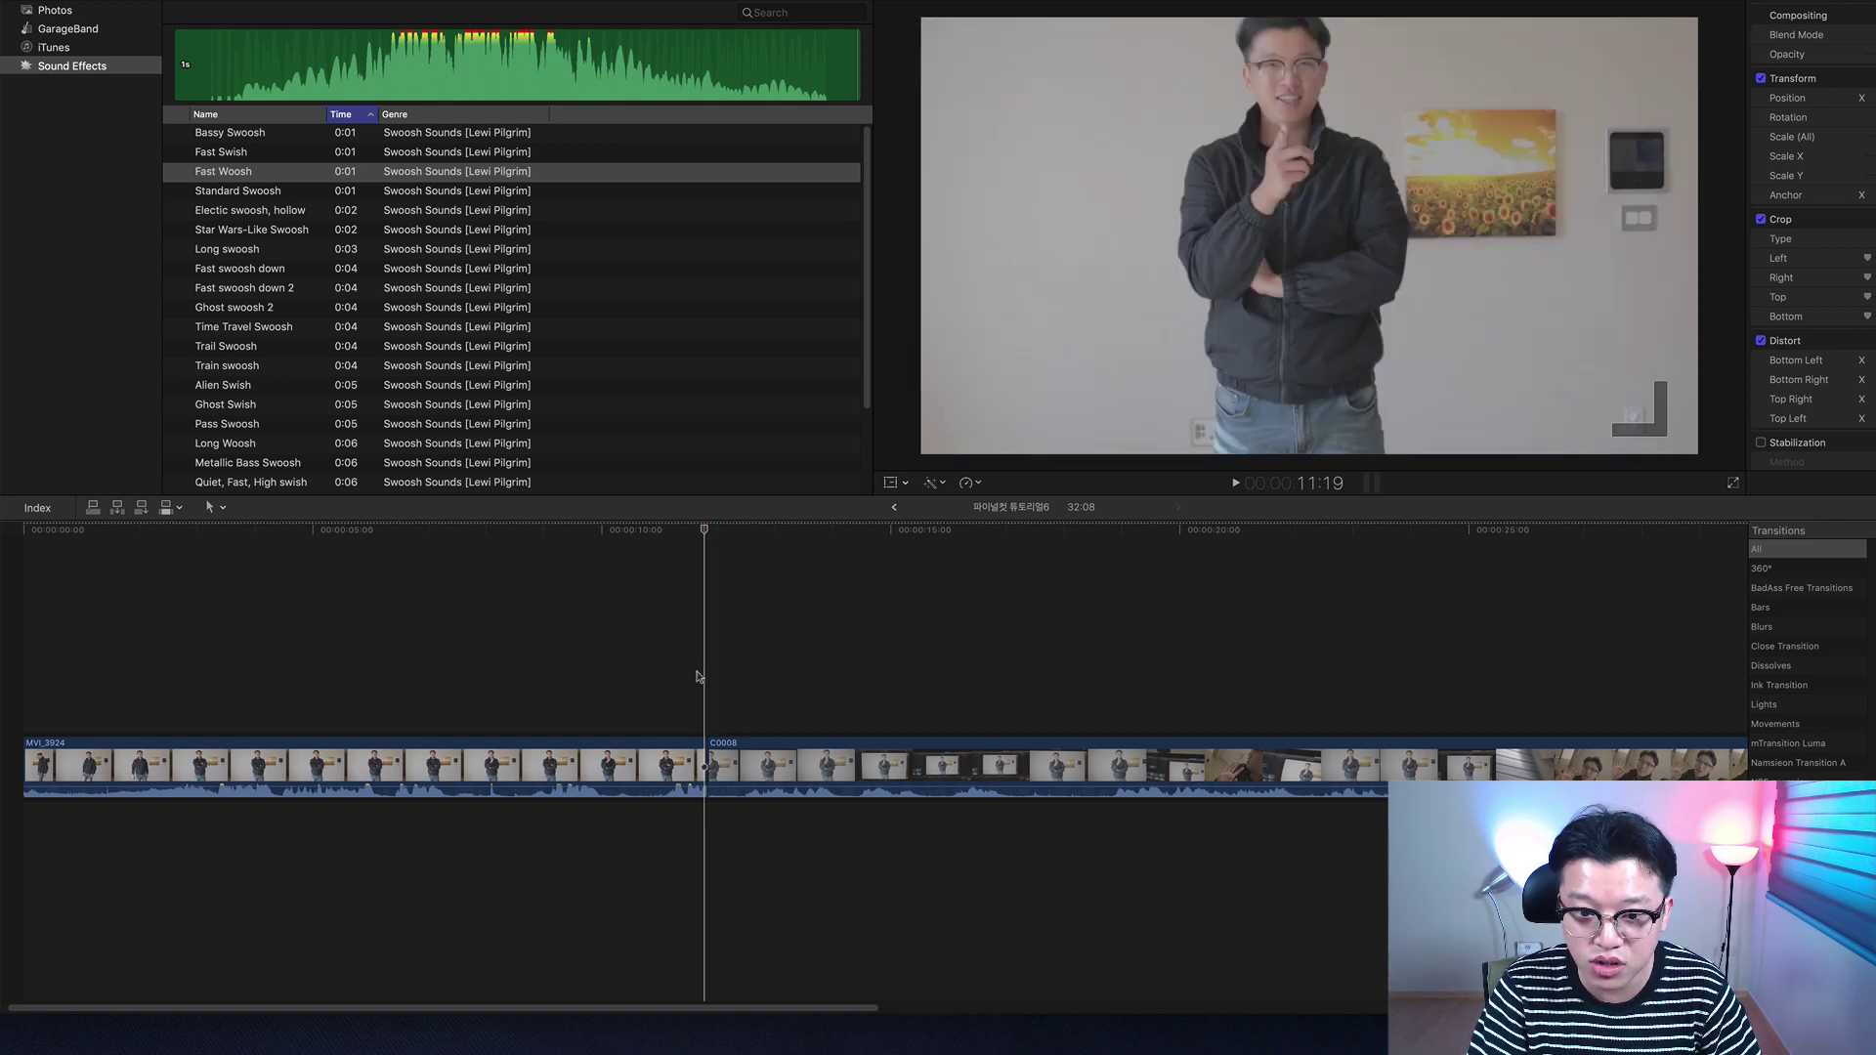
{"action": "key", "text": "Right"}
{"action": "key", "text": "Left"}
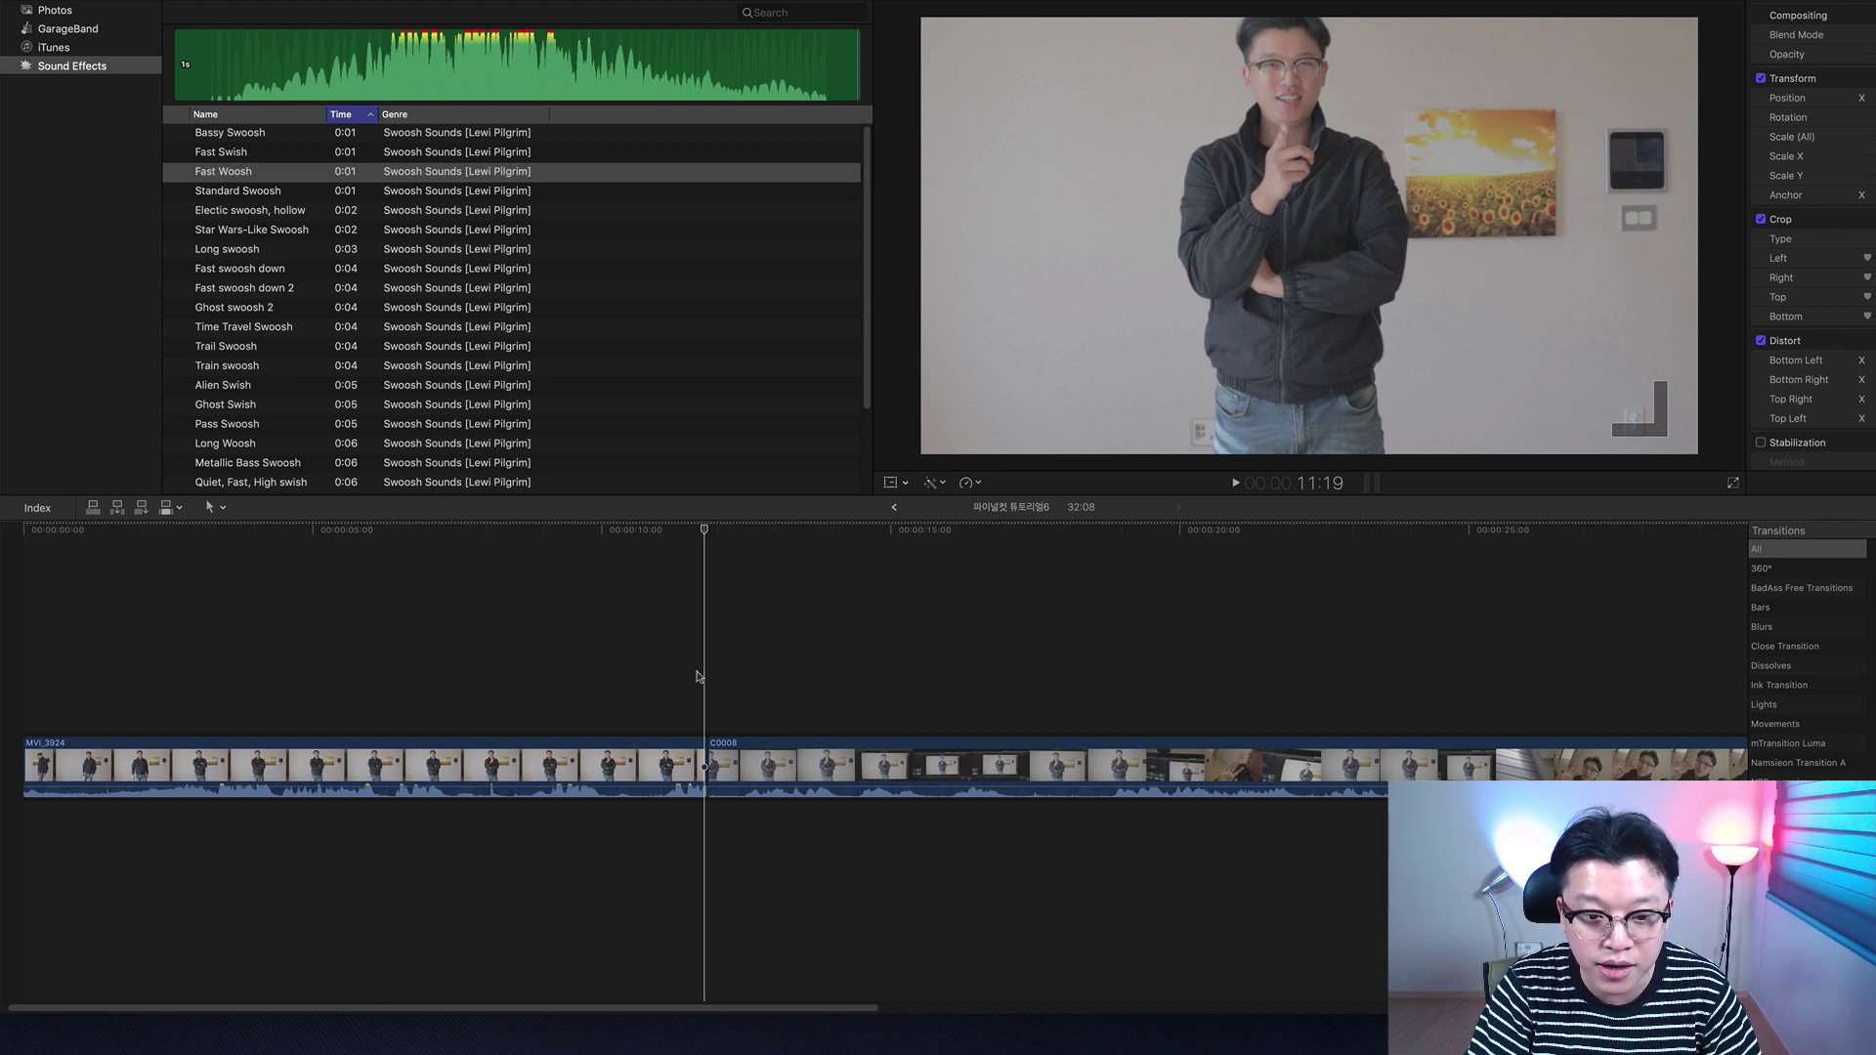
{"action": "key", "text": "Right"}
{"action": "key", "text": "Left"}
{"action": "key", "text": "Right"}
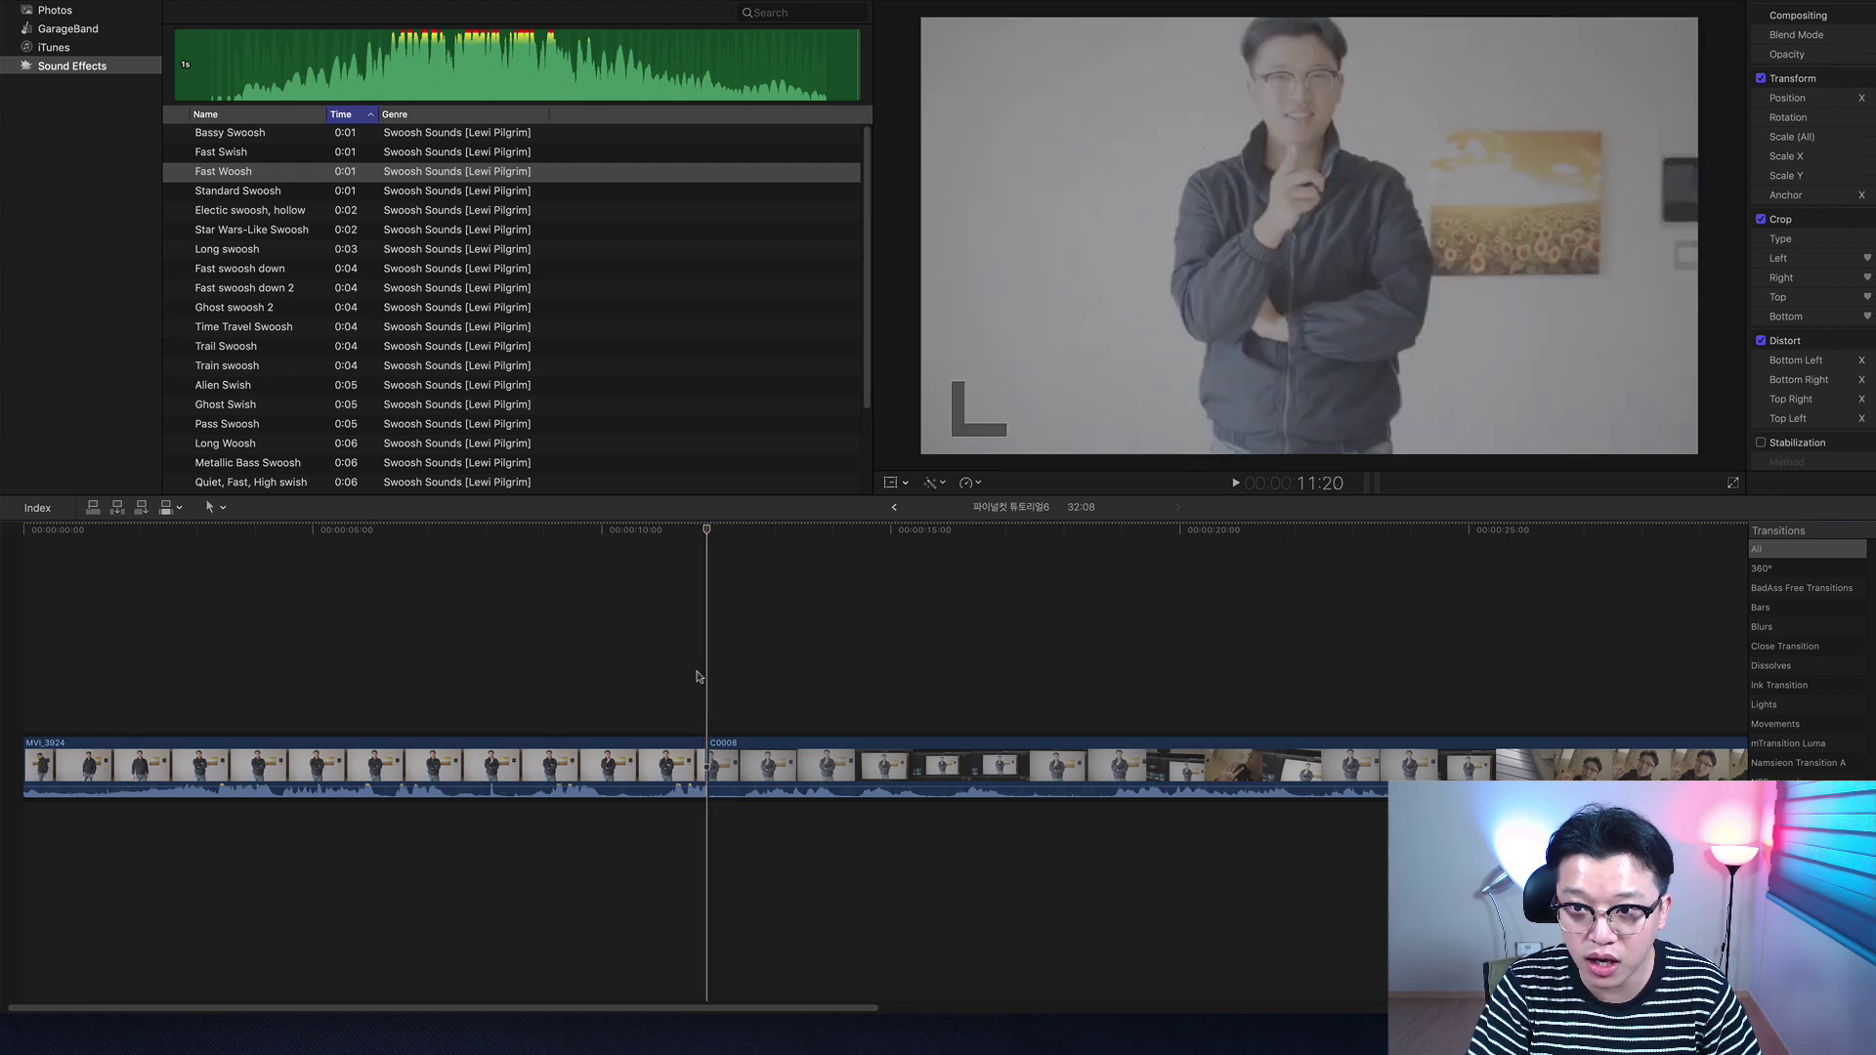
{"action": "key", "text": "Left"}
{"action": "key", "text": "Right"}
{"action": "key", "text": "Left"}
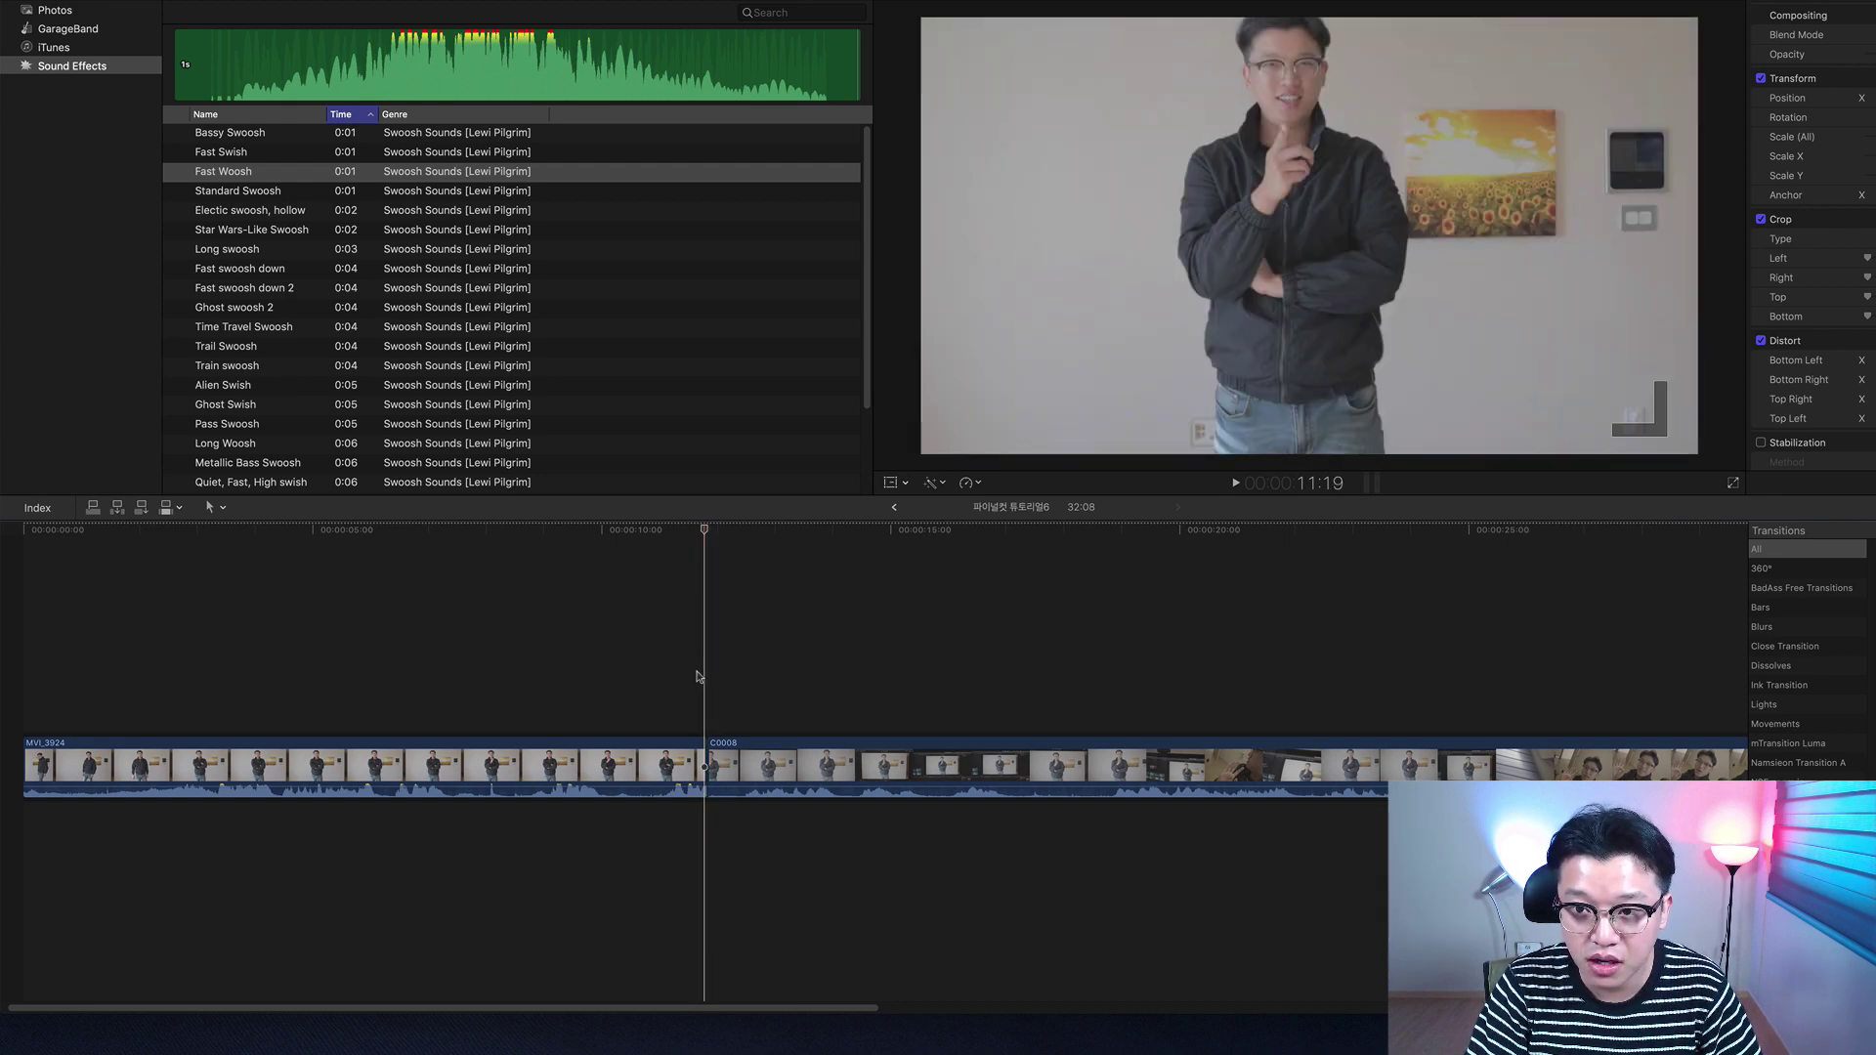
{"action": "key", "text": "Right"}
{"action": "key", "text": "super+minus"}
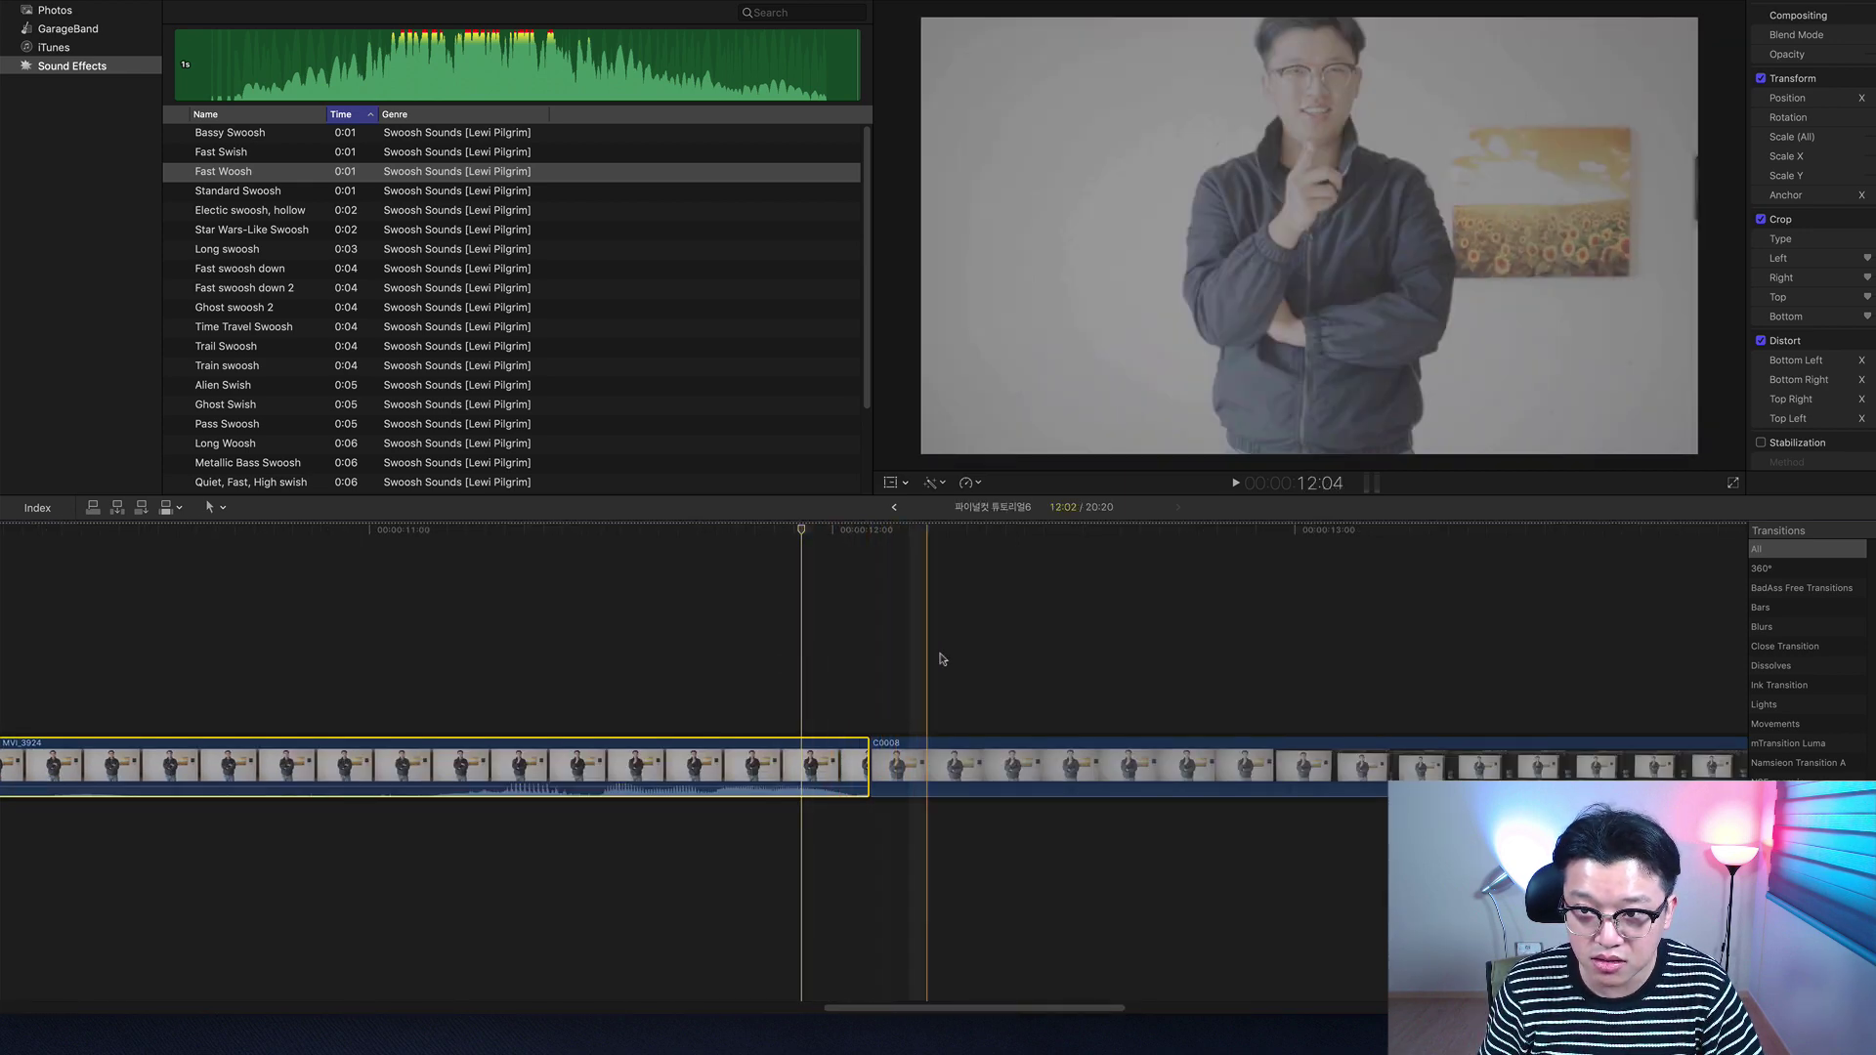
Step: Check the footage around the cut and play on into the opening of clip C0008
{"action": "left_click", "coordinate": [837, 674]}
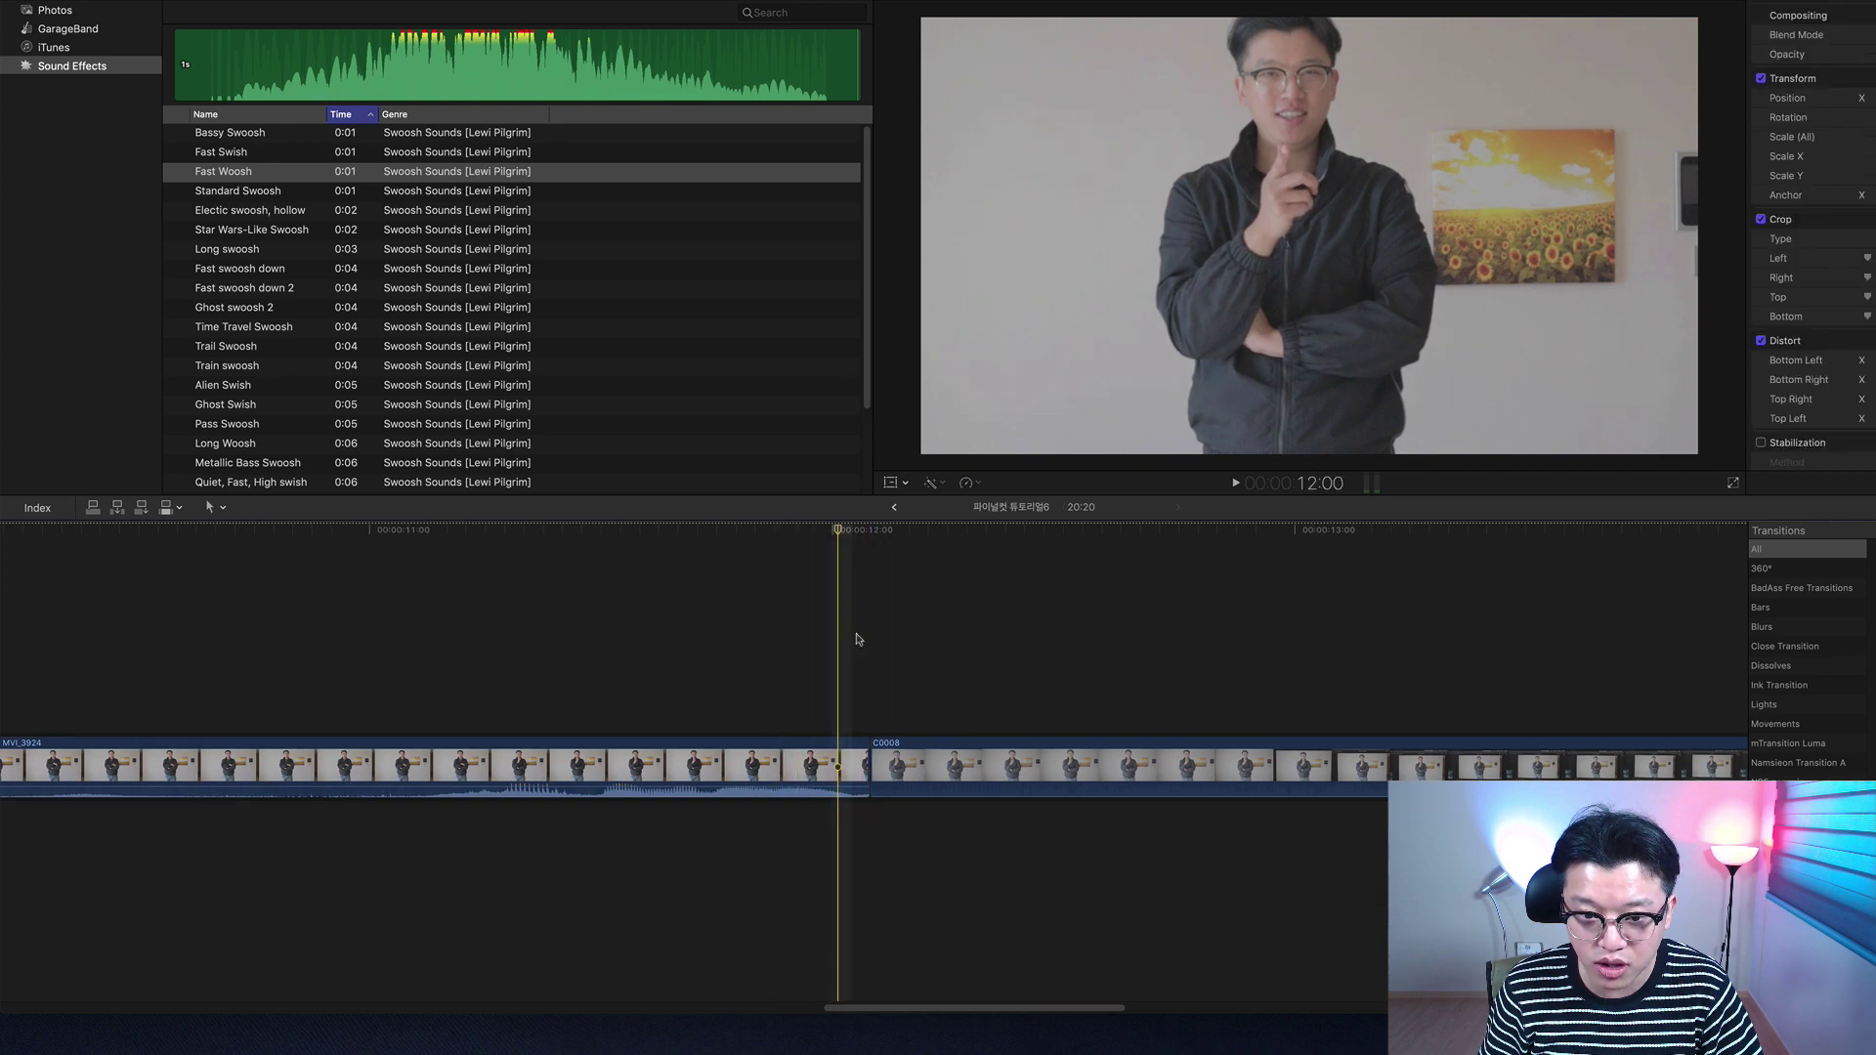
{"action": "key", "text": "Left"}
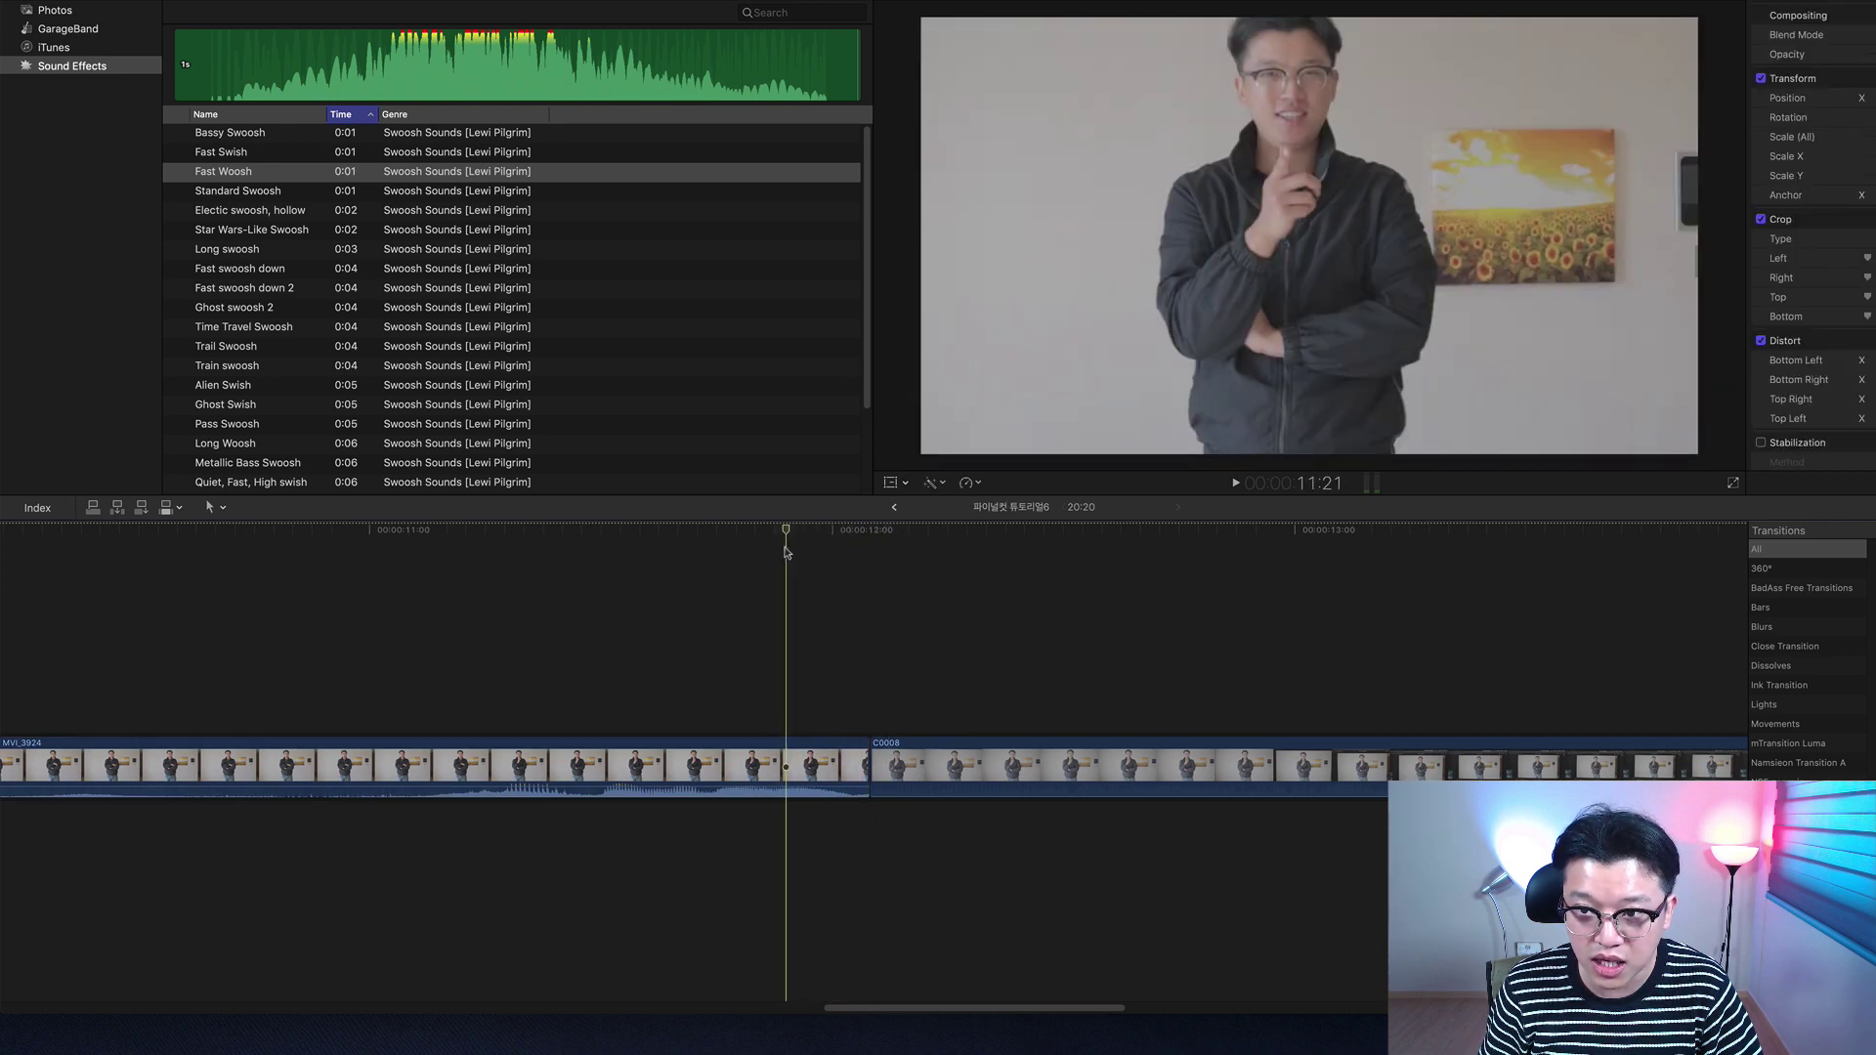
{"action": "left_click_drag", "start_coordinate": [832, 544], "coordinate": [1250, 596]}
{"action": "key", "text": "super+minus"}
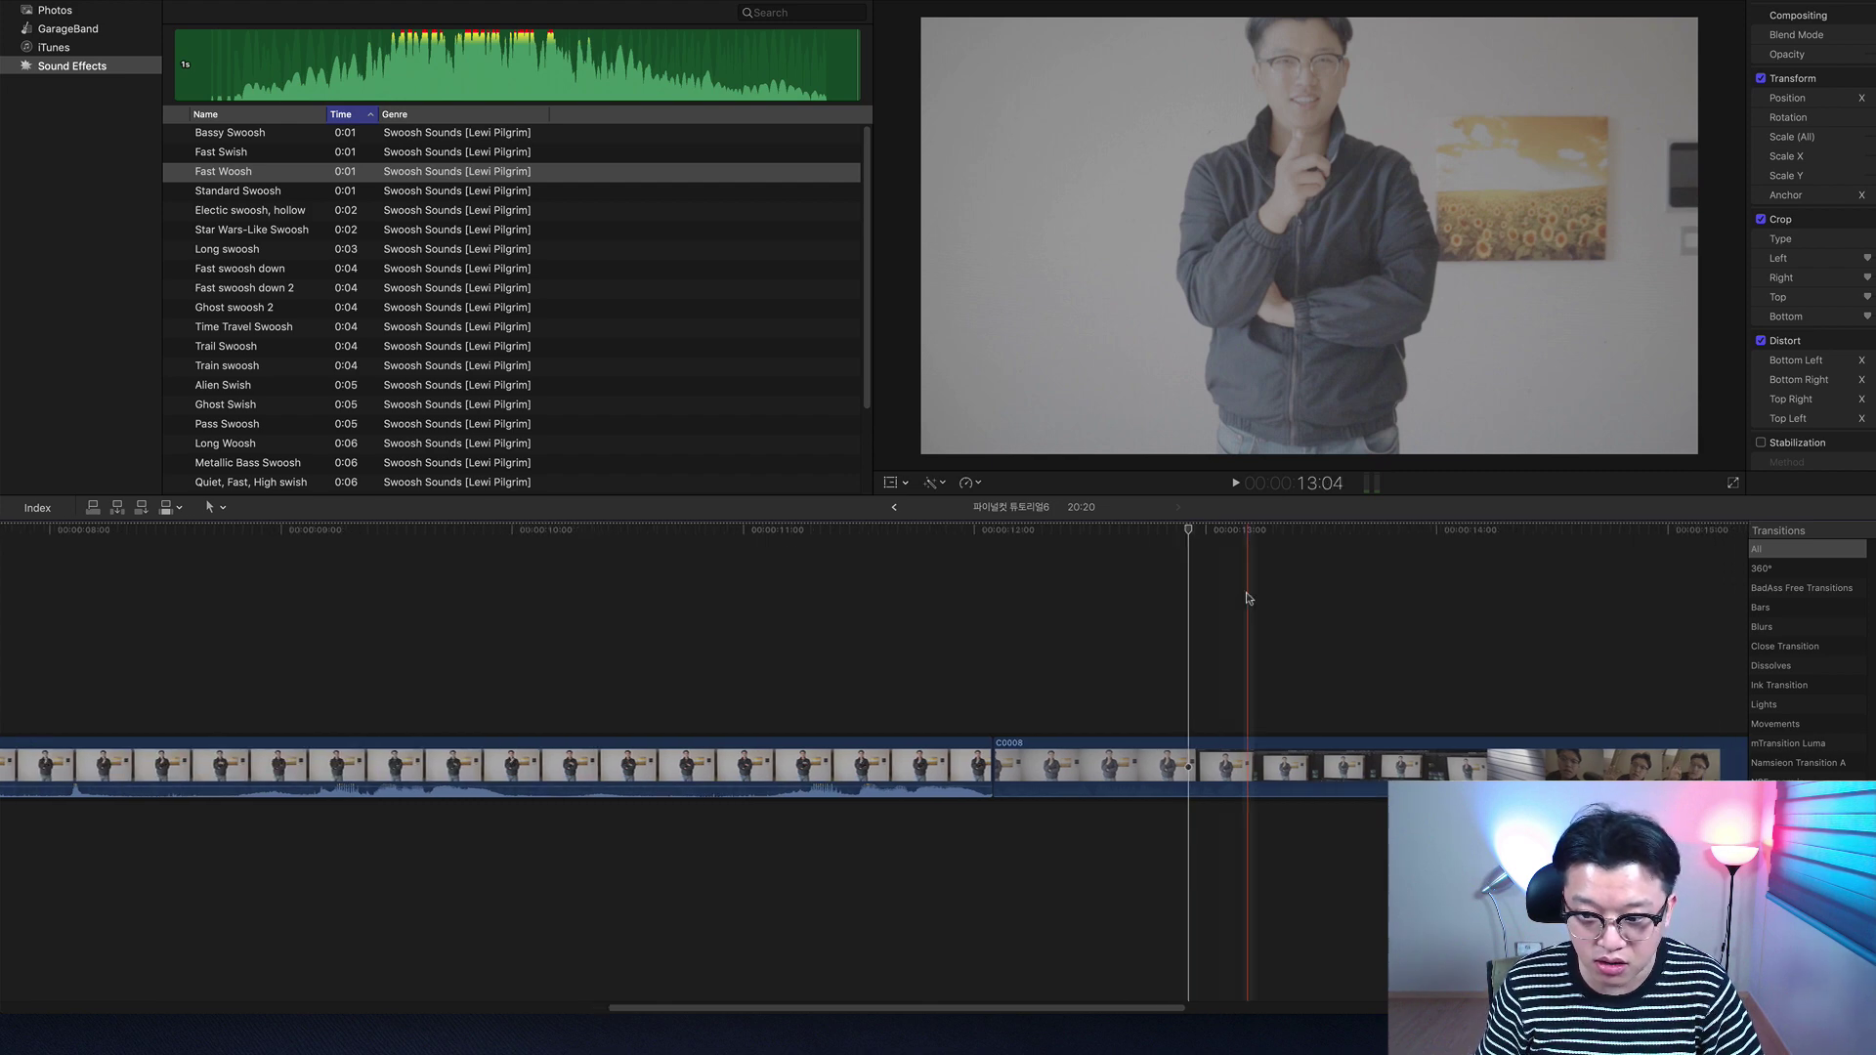
{"action": "key", "text": "space"}
{"action": "key", "text": "space"}
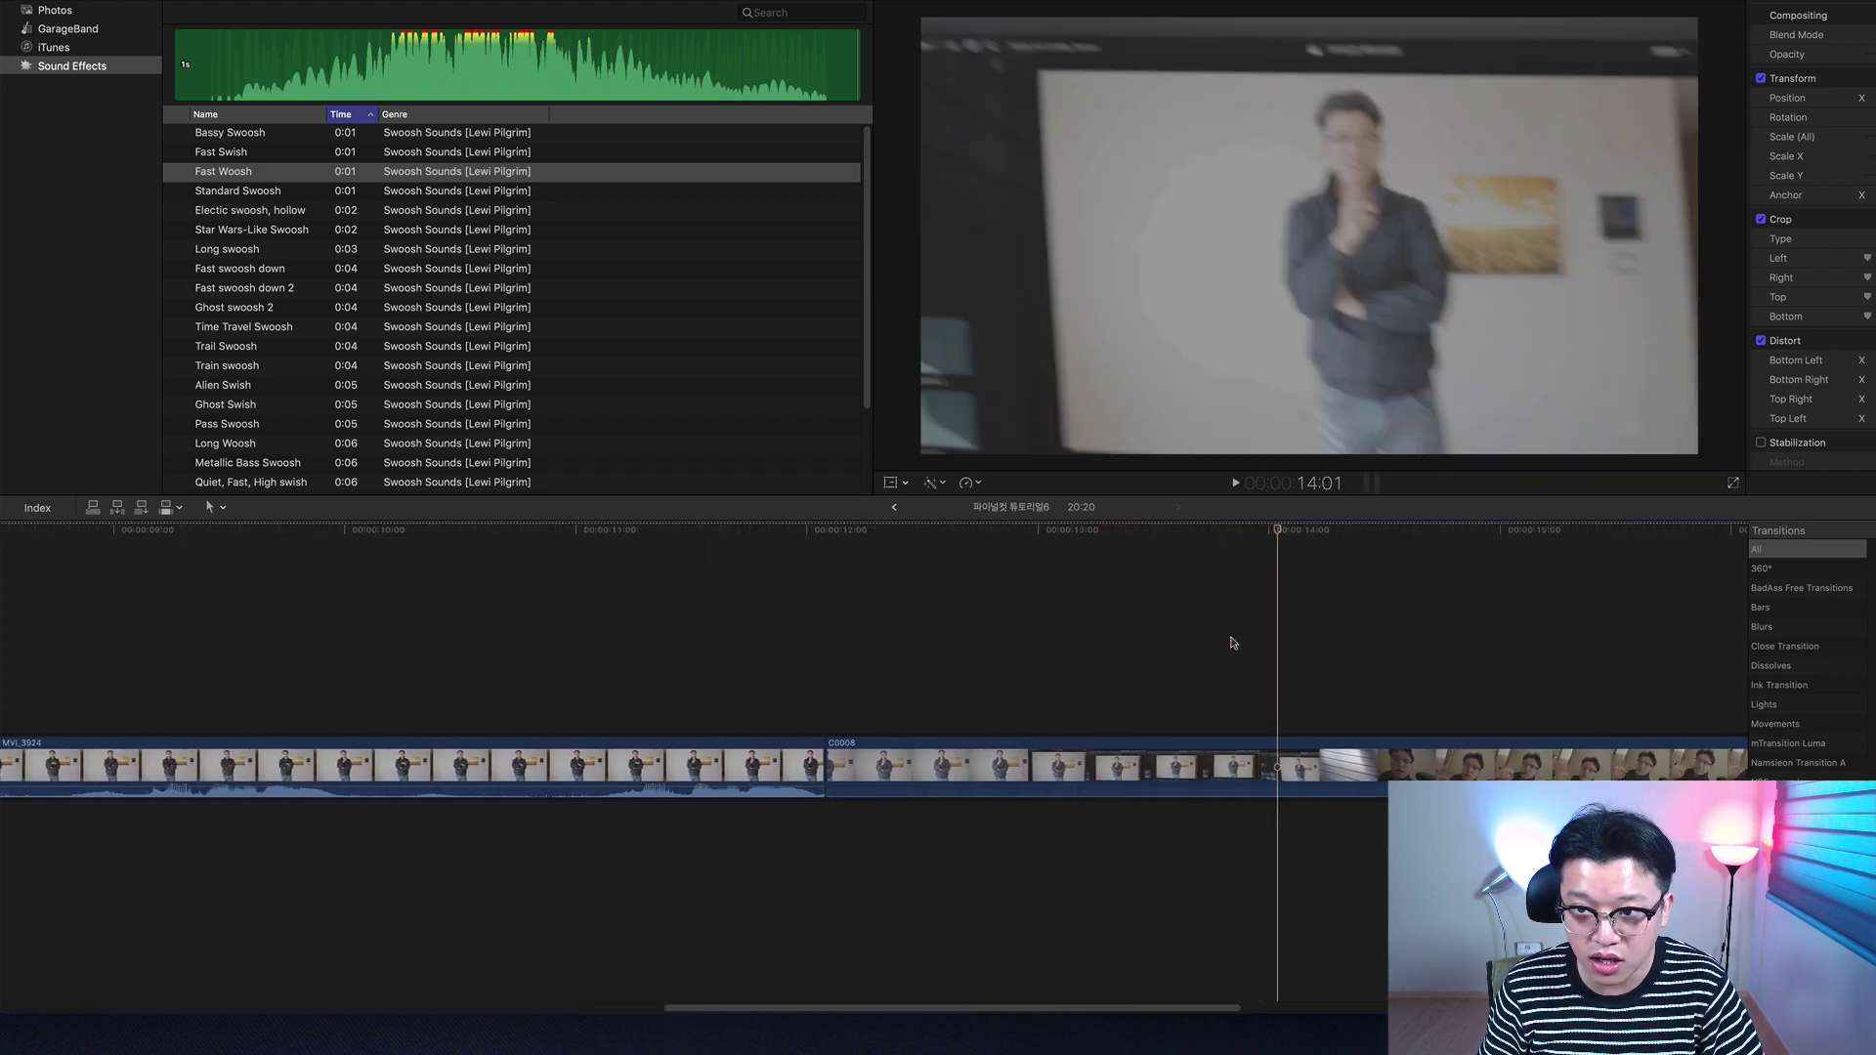
Step: Speed up the opening of clip C0008, from the cut to 13:11, to 4x
{"action": "left_click_drag", "start_coordinate": [1278, 532], "coordinate": [1140, 584]}
{"action": "left_click", "coordinate": [1146, 584]}
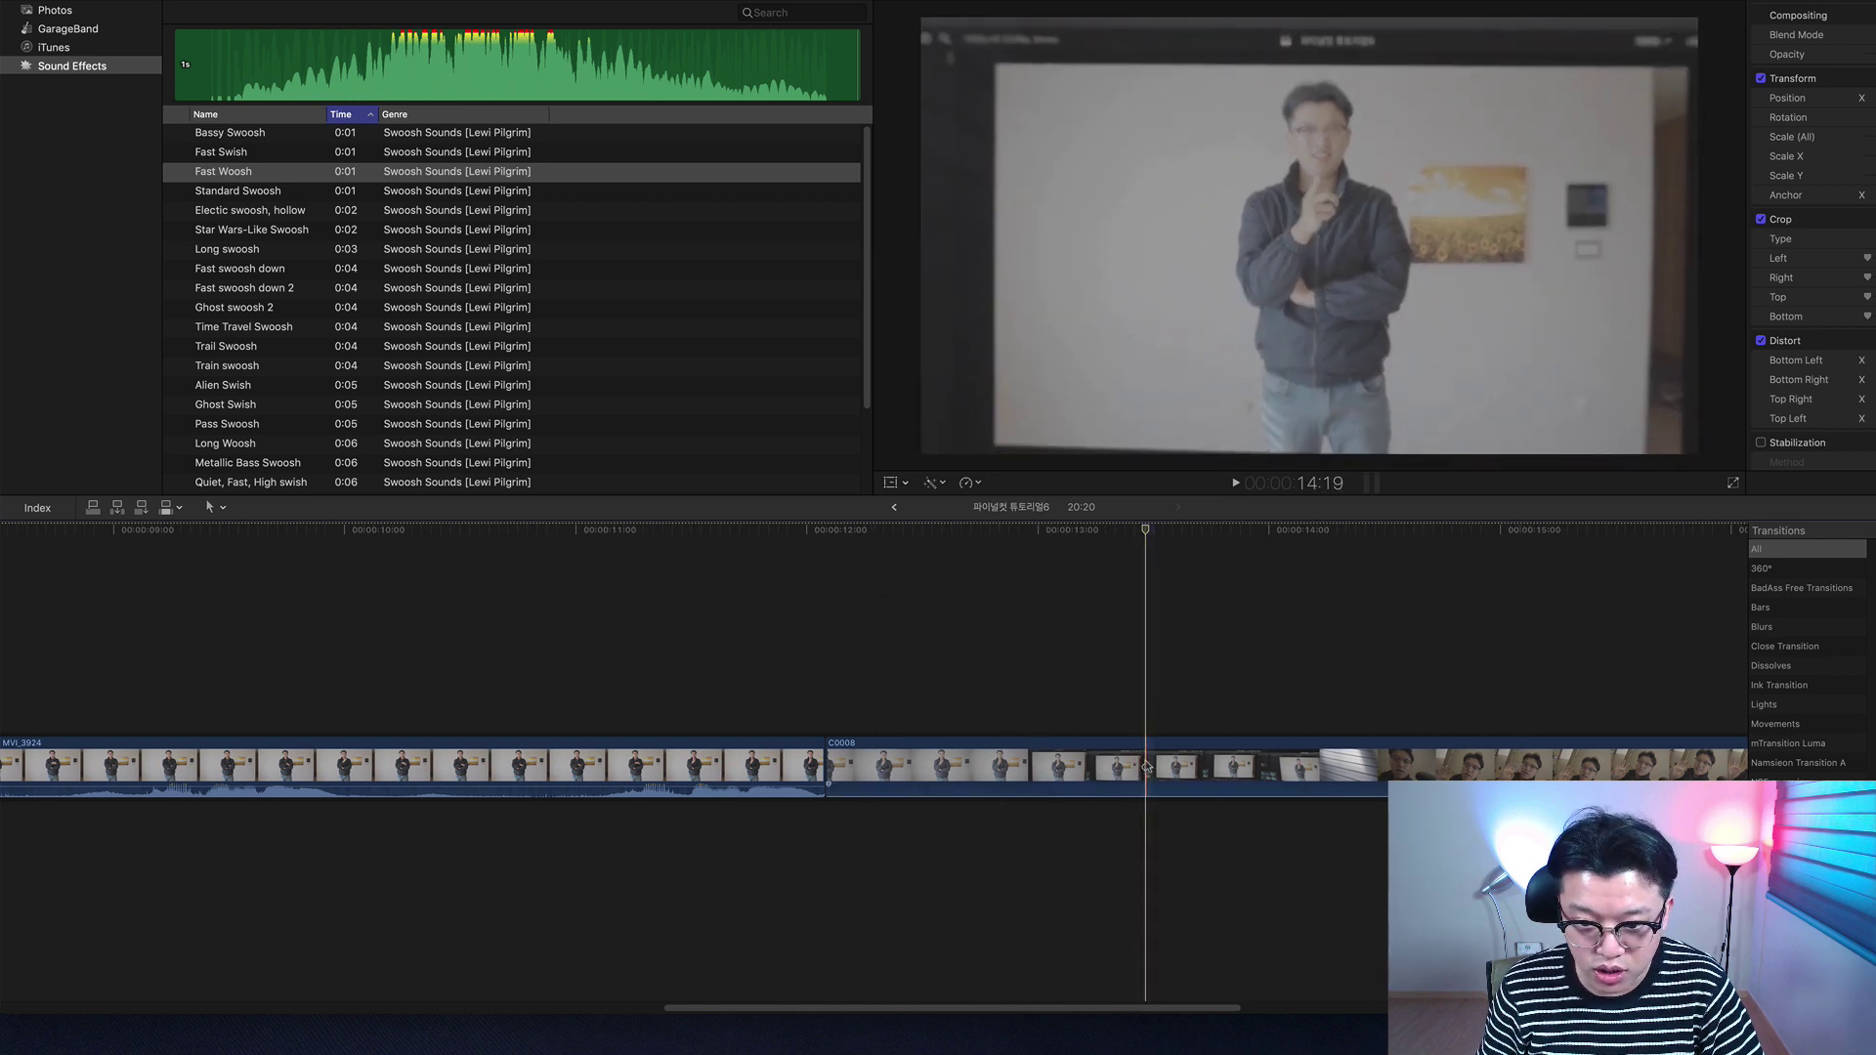
{"action": "key", "text": "r"}
{"action": "left_click_drag", "start_coordinate": [1147, 767], "coordinate": [826, 765]}
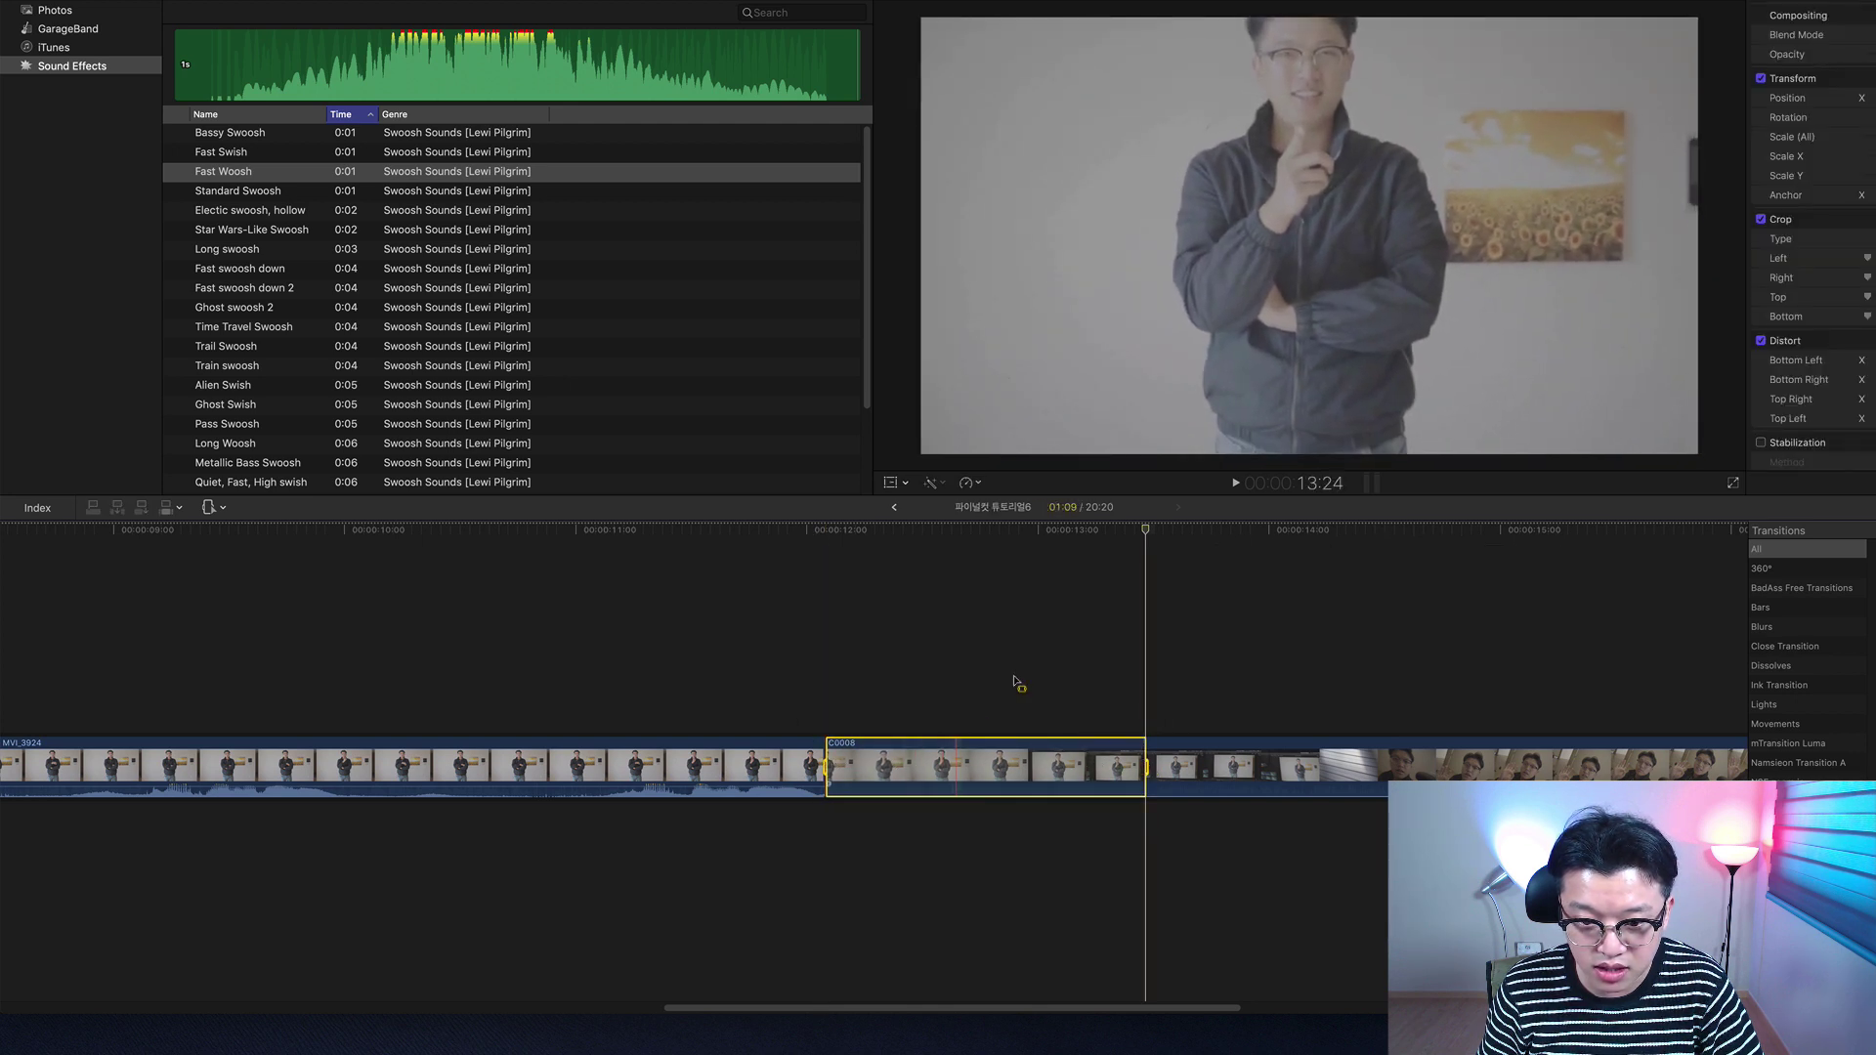
{"action": "left_click", "coordinate": [980, 485]}
{"action": "mouse_move", "coordinate": [1119, 515]}
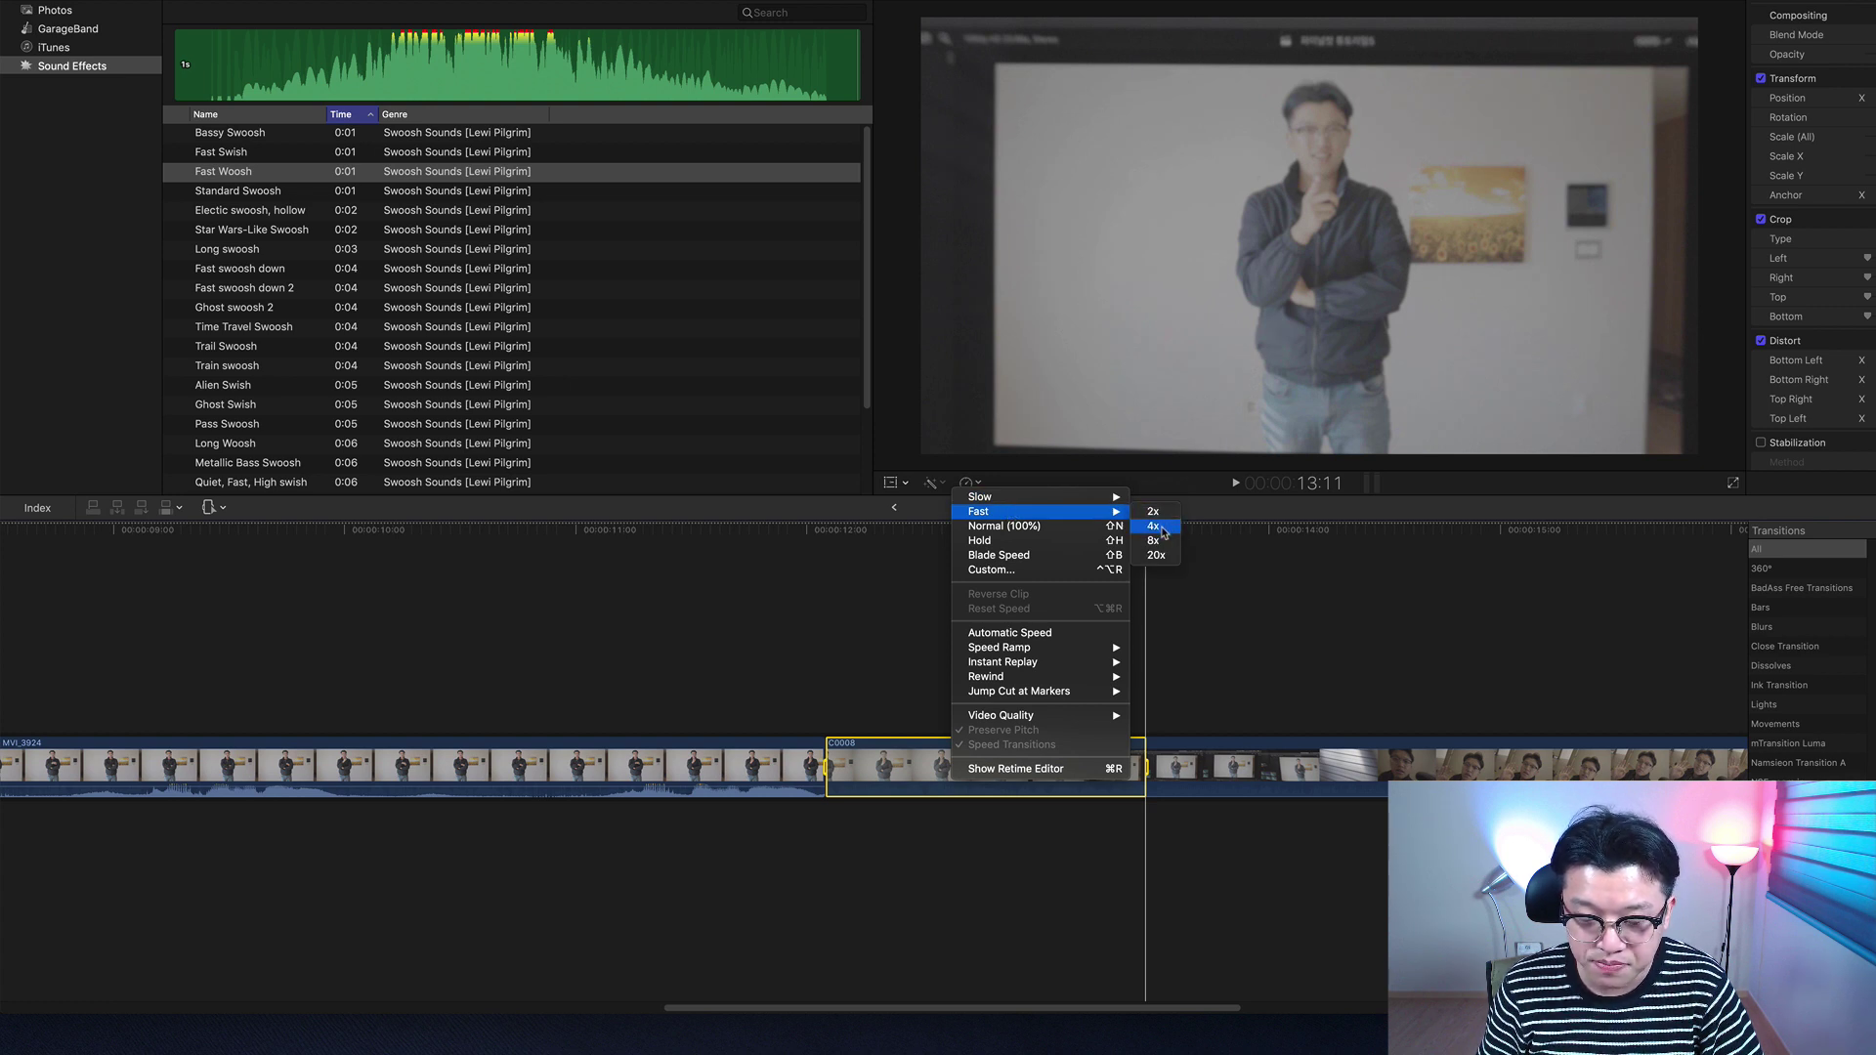
{"action": "left_click", "coordinate": [1162, 529]}
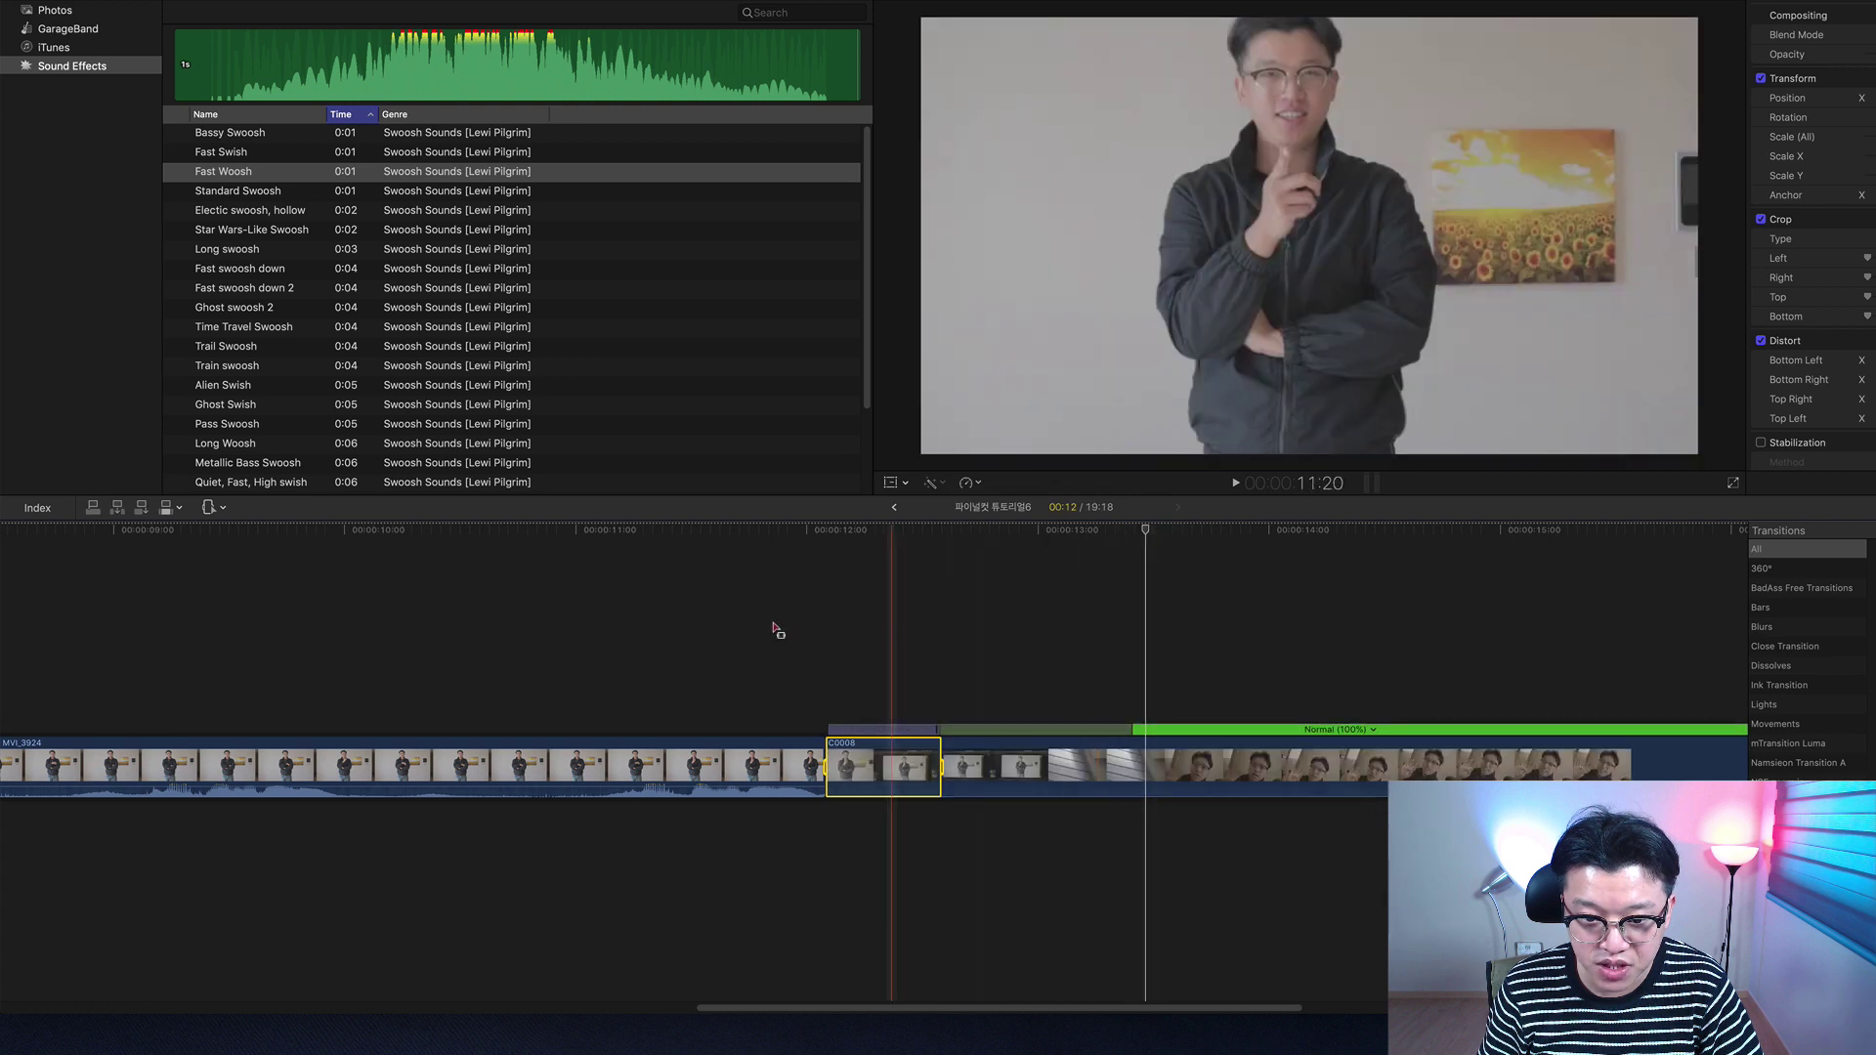
Step: Play from the end of MVI_3924 across the cut to review the sped-up opening of clip C0008
{"action": "left_click", "coordinate": [547, 630]}
{"action": "key", "text": "space"}
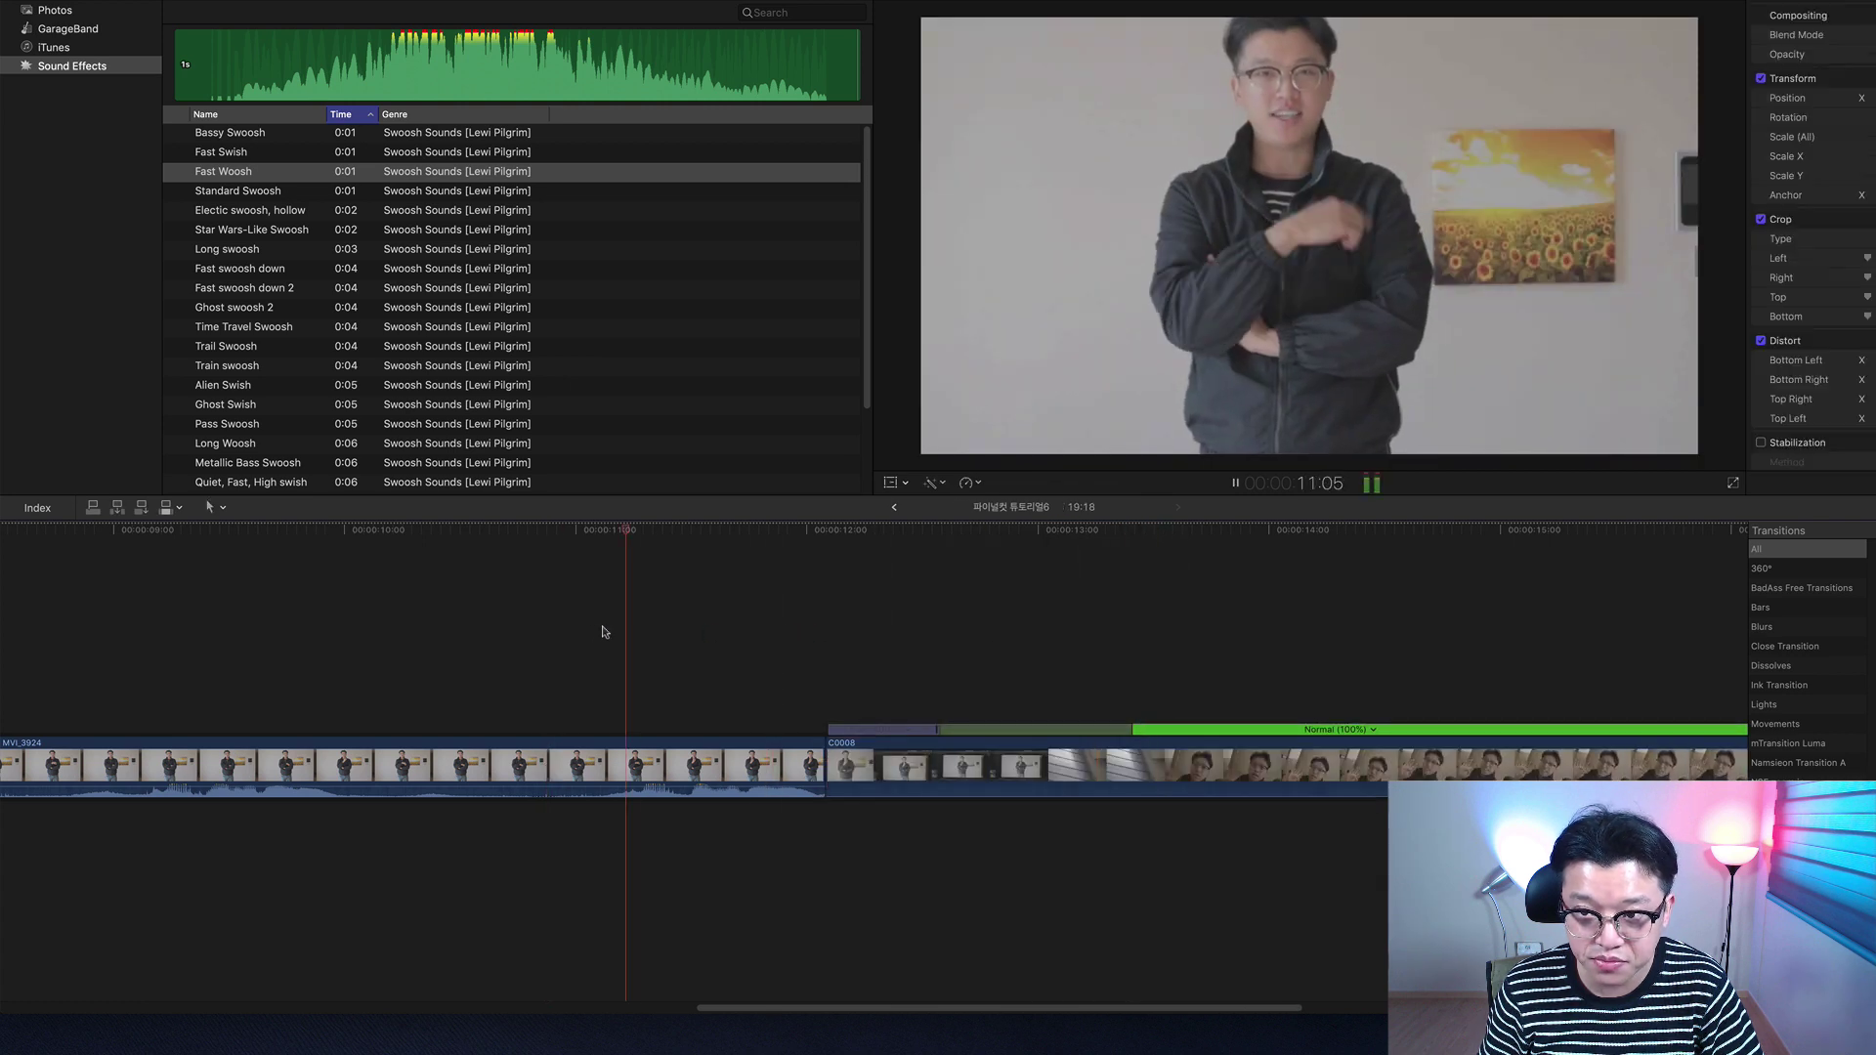
{"action": "key", "text": "space"}
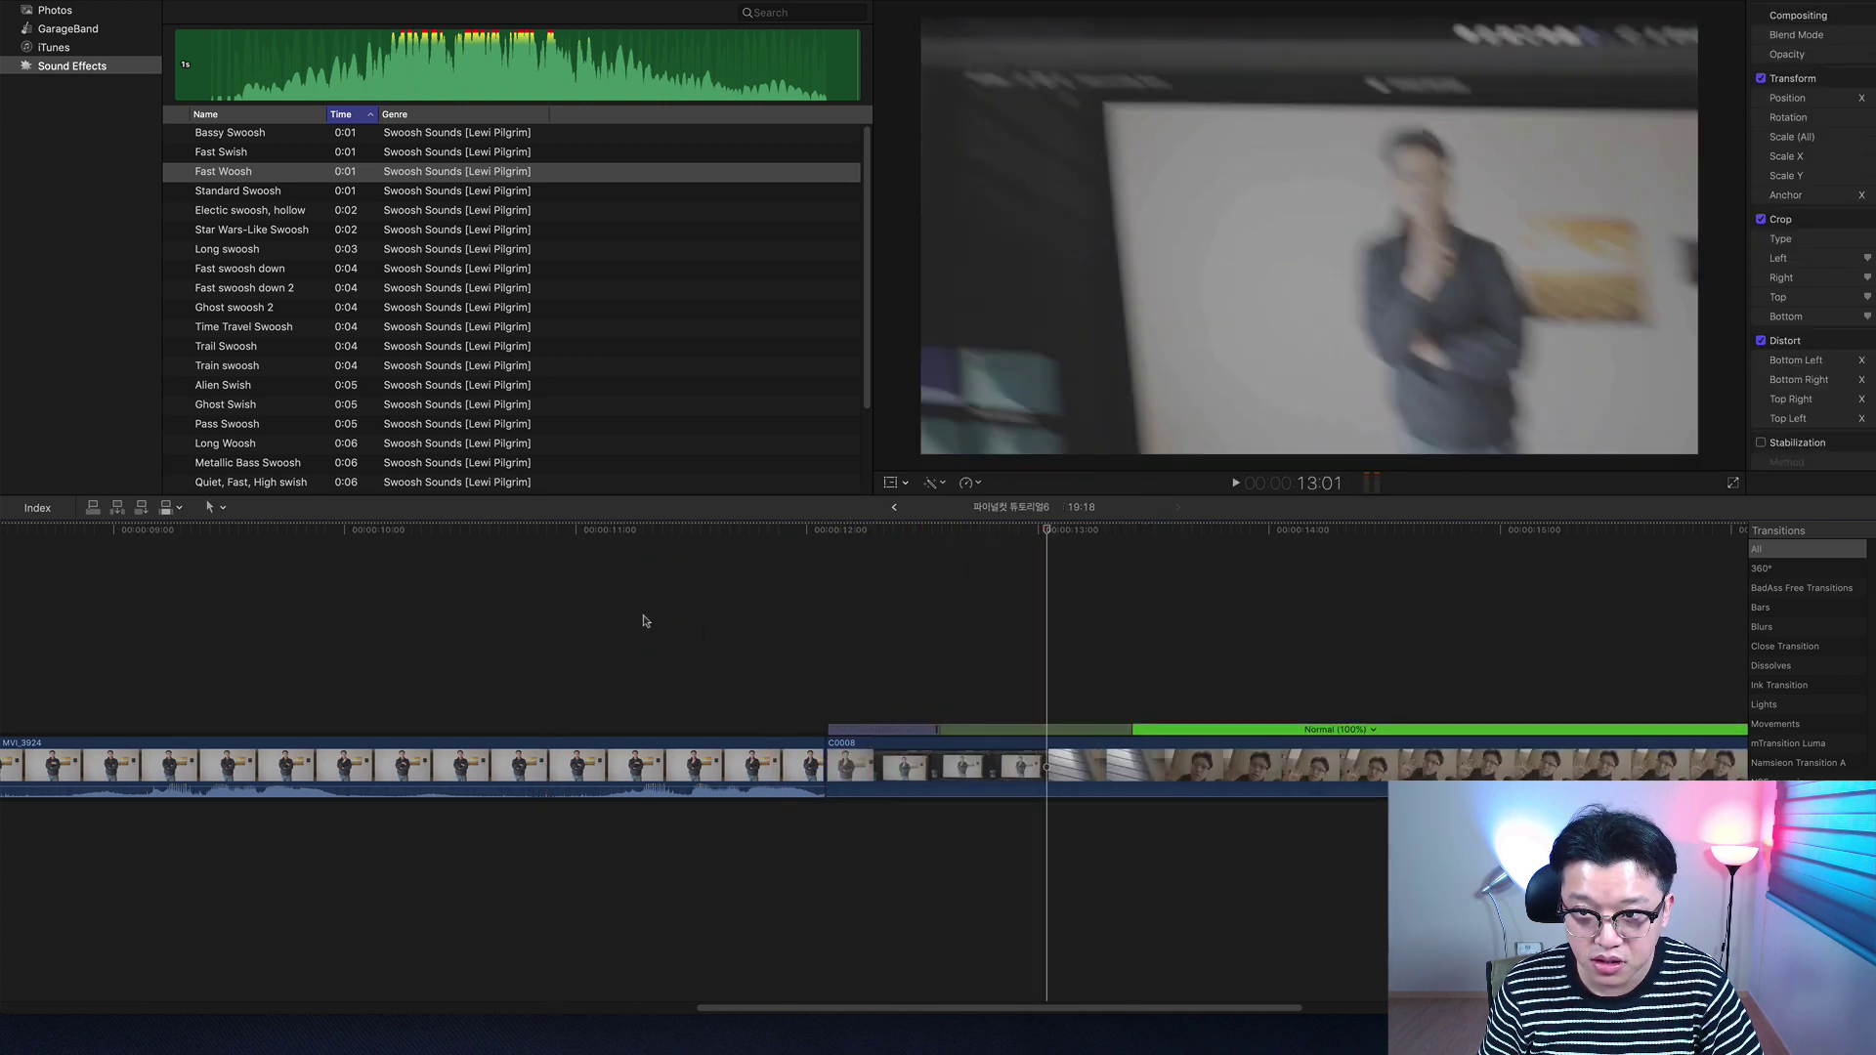
{"action": "key", "text": "s"}
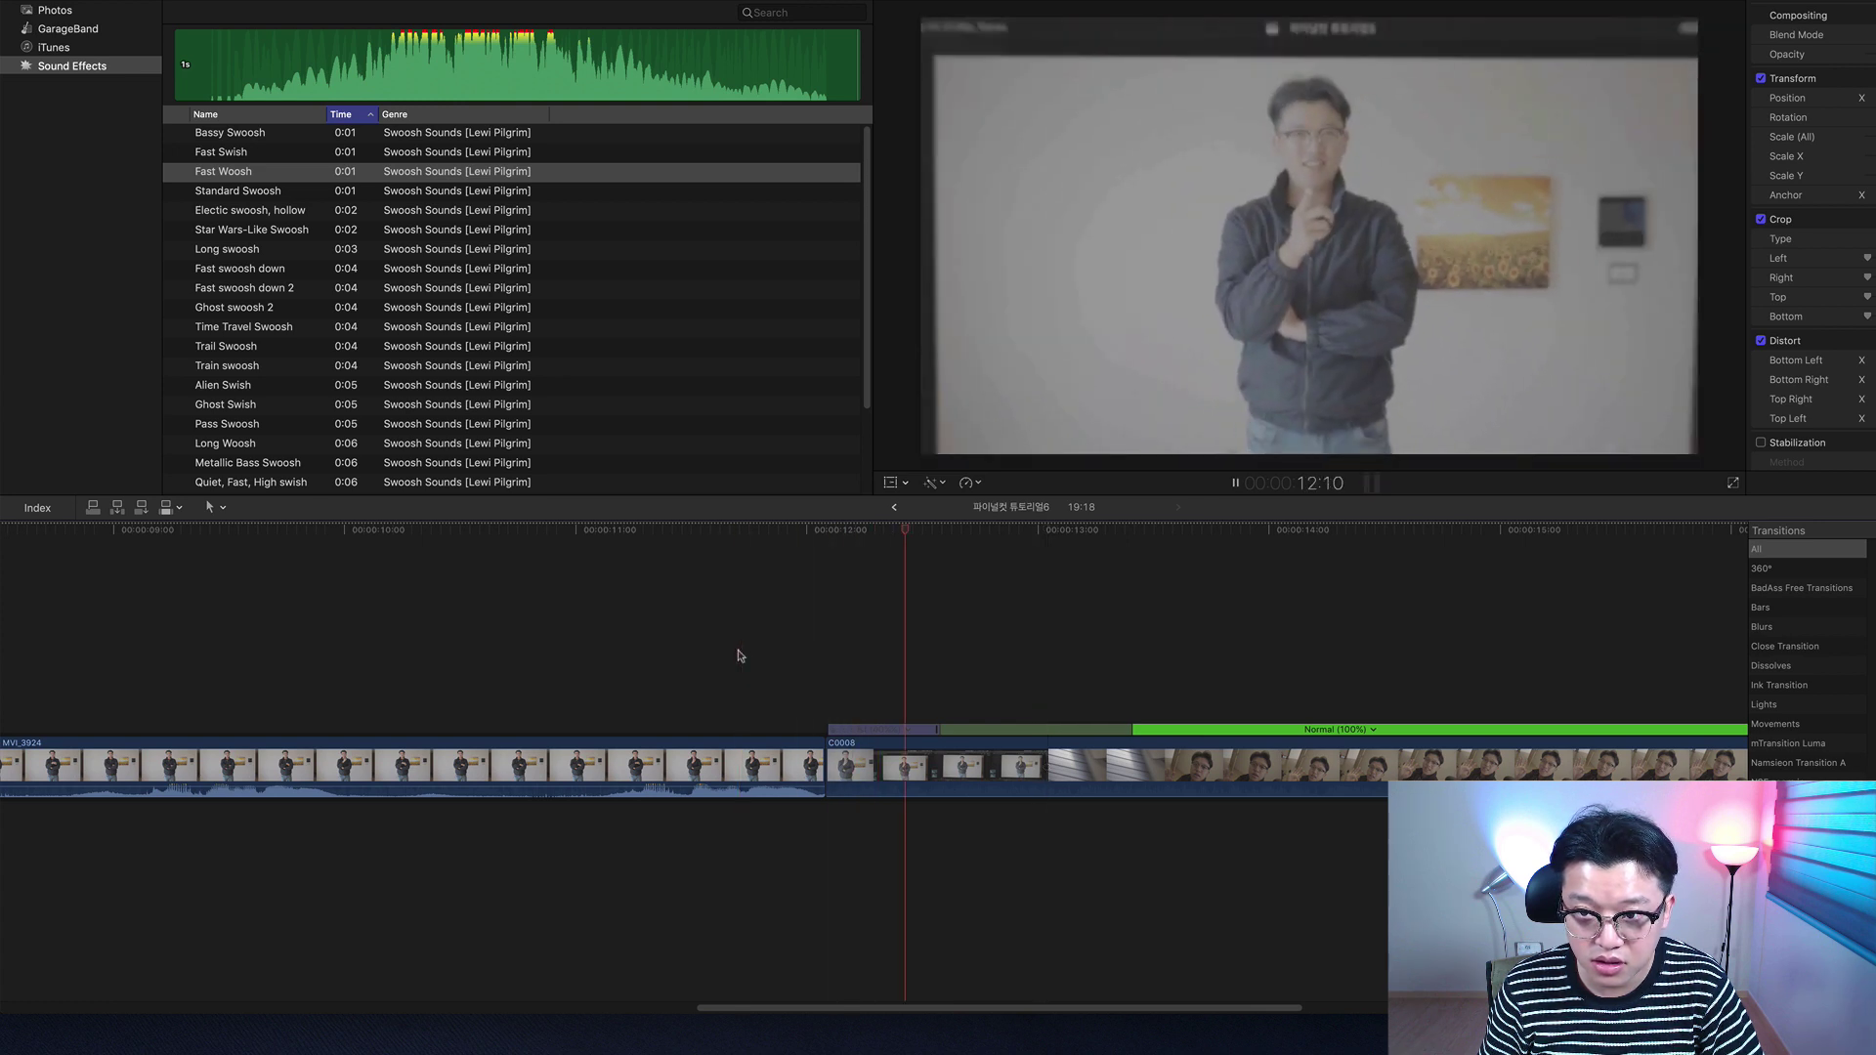
{"action": "key", "text": "space"}
Step: Trim about three frames off the start of clip C0008 and play across the cut
{"action": "left_click_drag", "start_coordinate": [834, 767], "coordinate": [860, 767]}
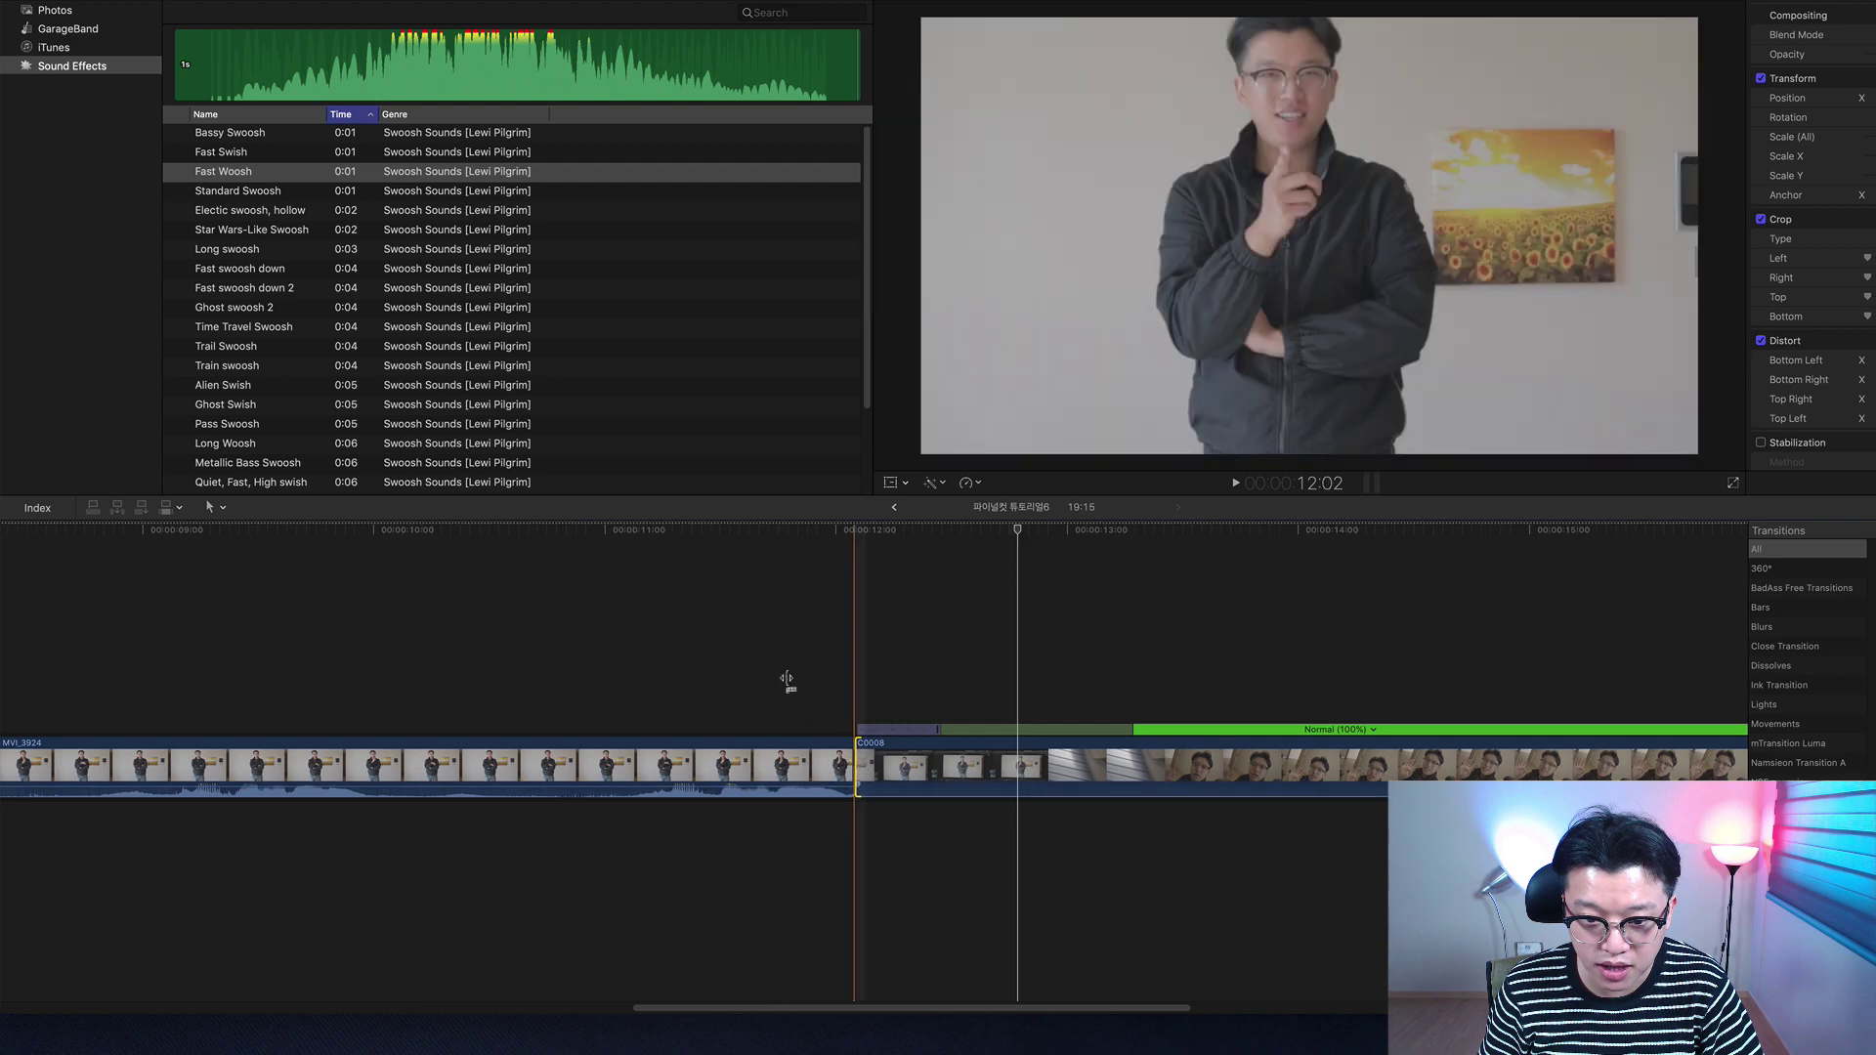
{"action": "key", "text": "space"}
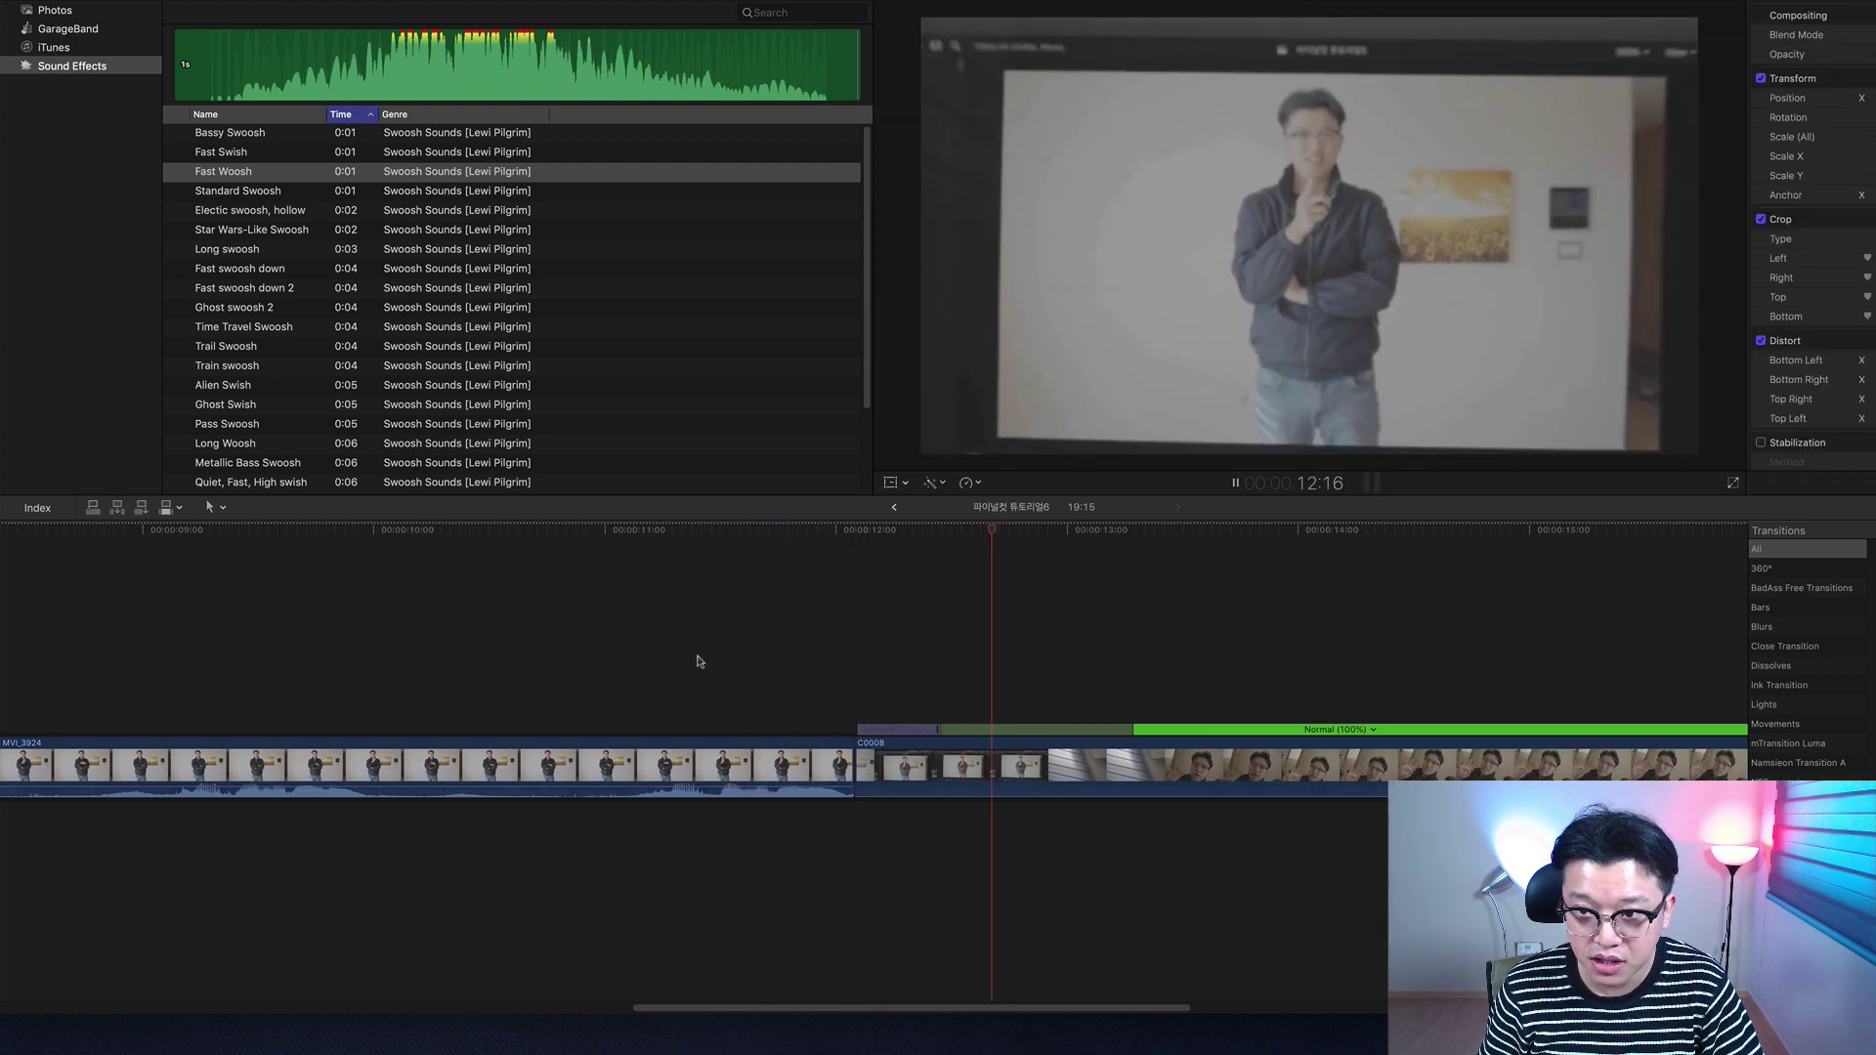
{"action": "left_click", "coordinate": [698, 657]}
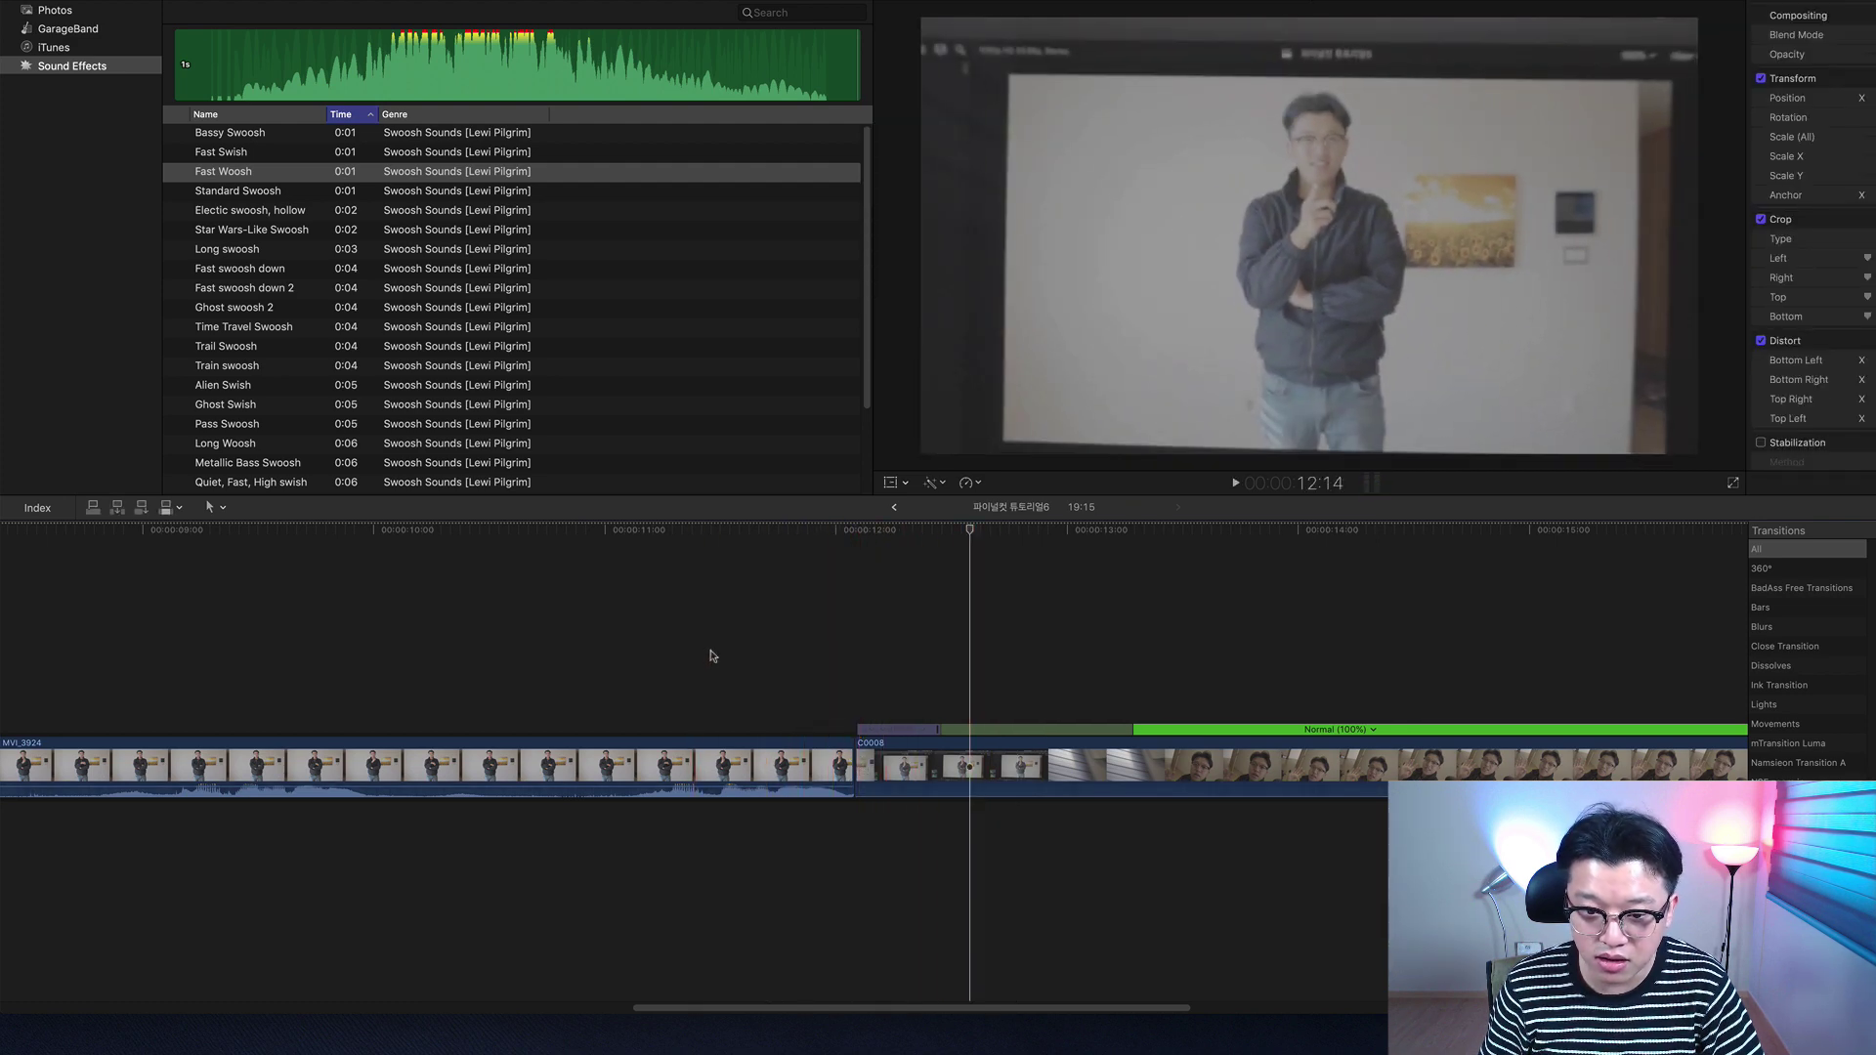
{"action": "left_click", "coordinate": [712, 656]}
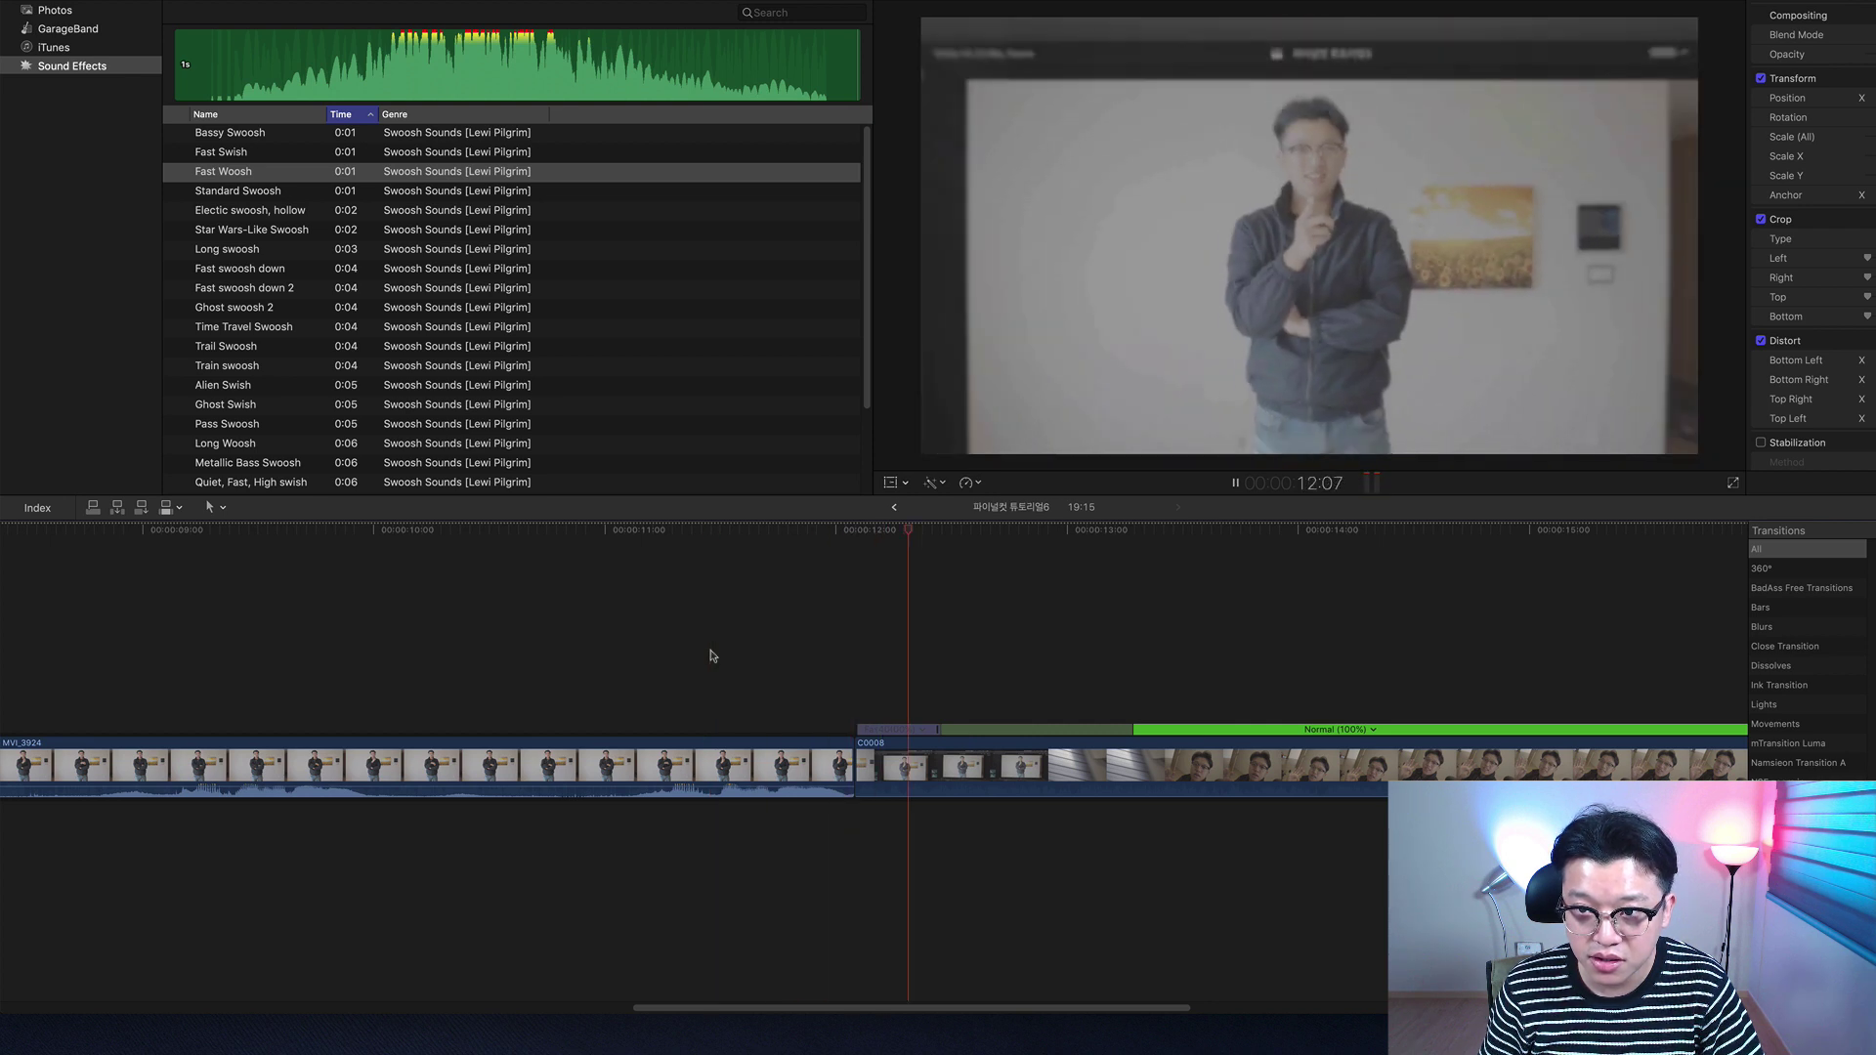
{"action": "key", "text": "space"}
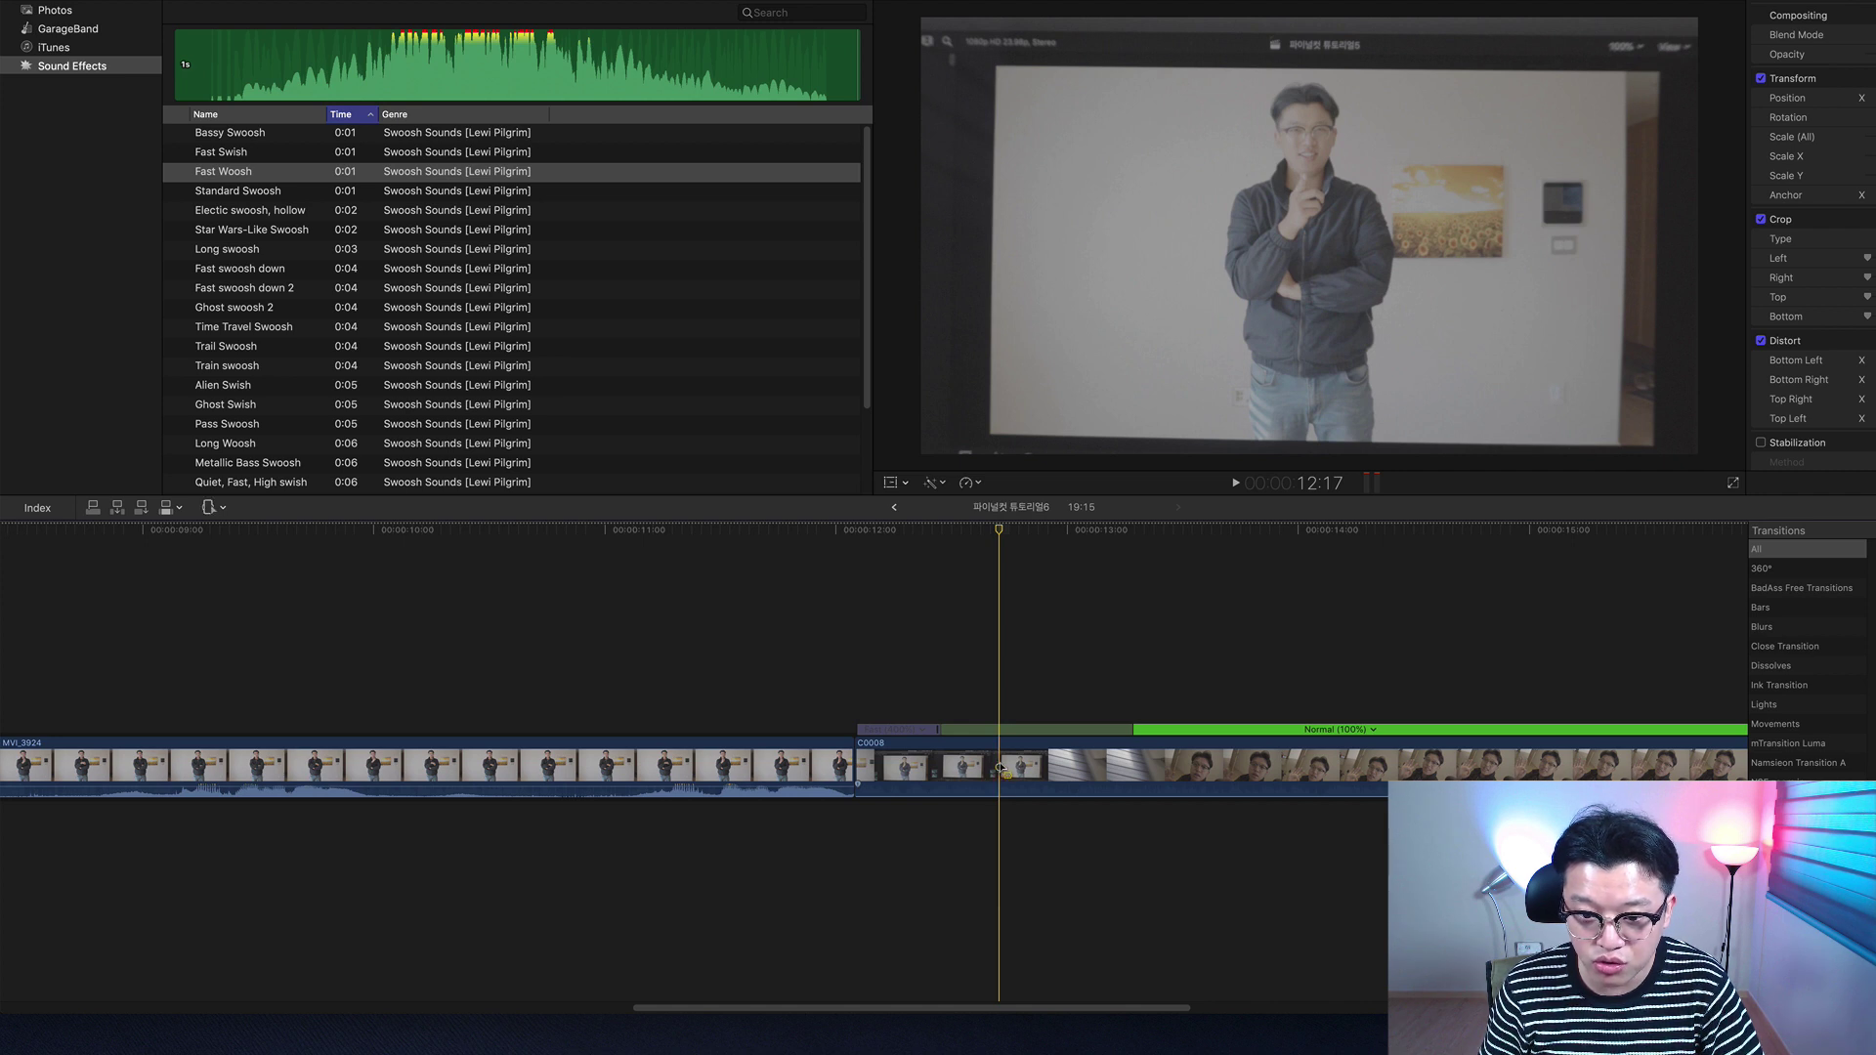
Step: Speed up a 21-frame range of clip C0008 starting at 12:17 to 4x and play the transition
{"action": "left_click_drag", "start_coordinate": [1003, 772], "coordinate": [1205, 772]}
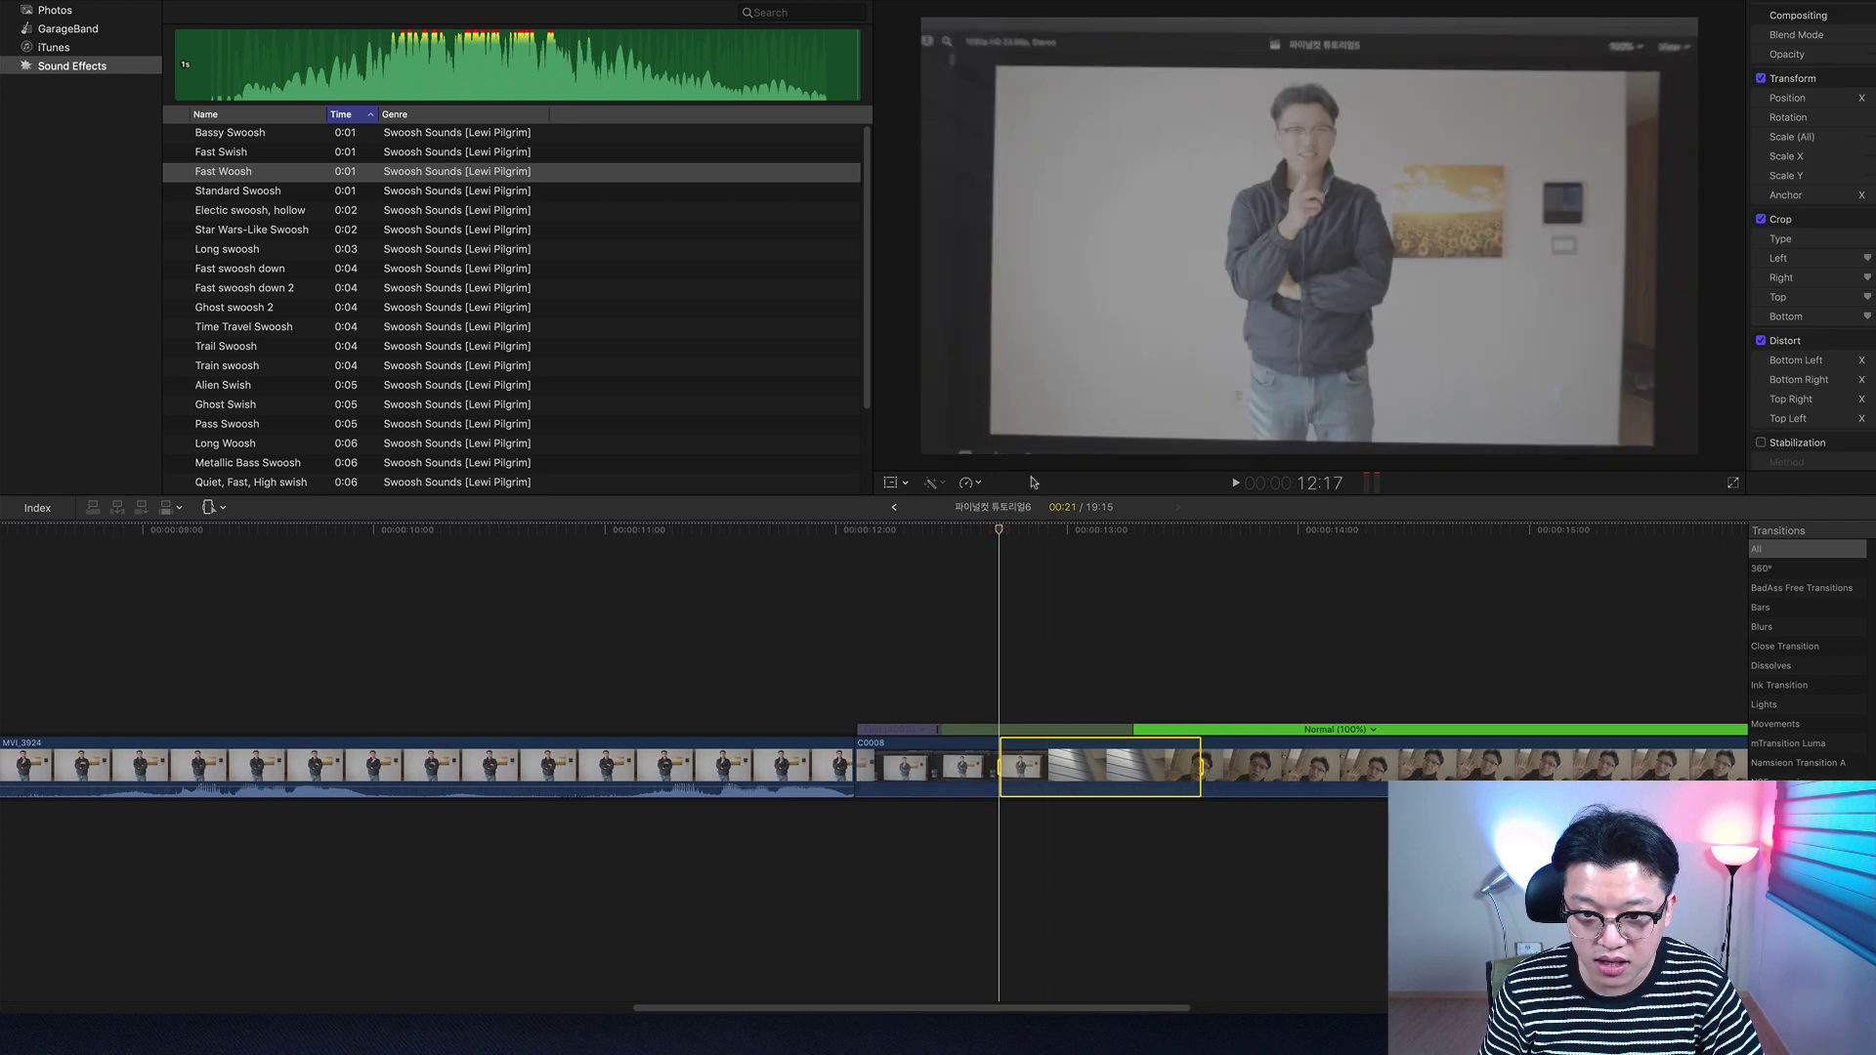
{"action": "left_click", "coordinate": [981, 485]}
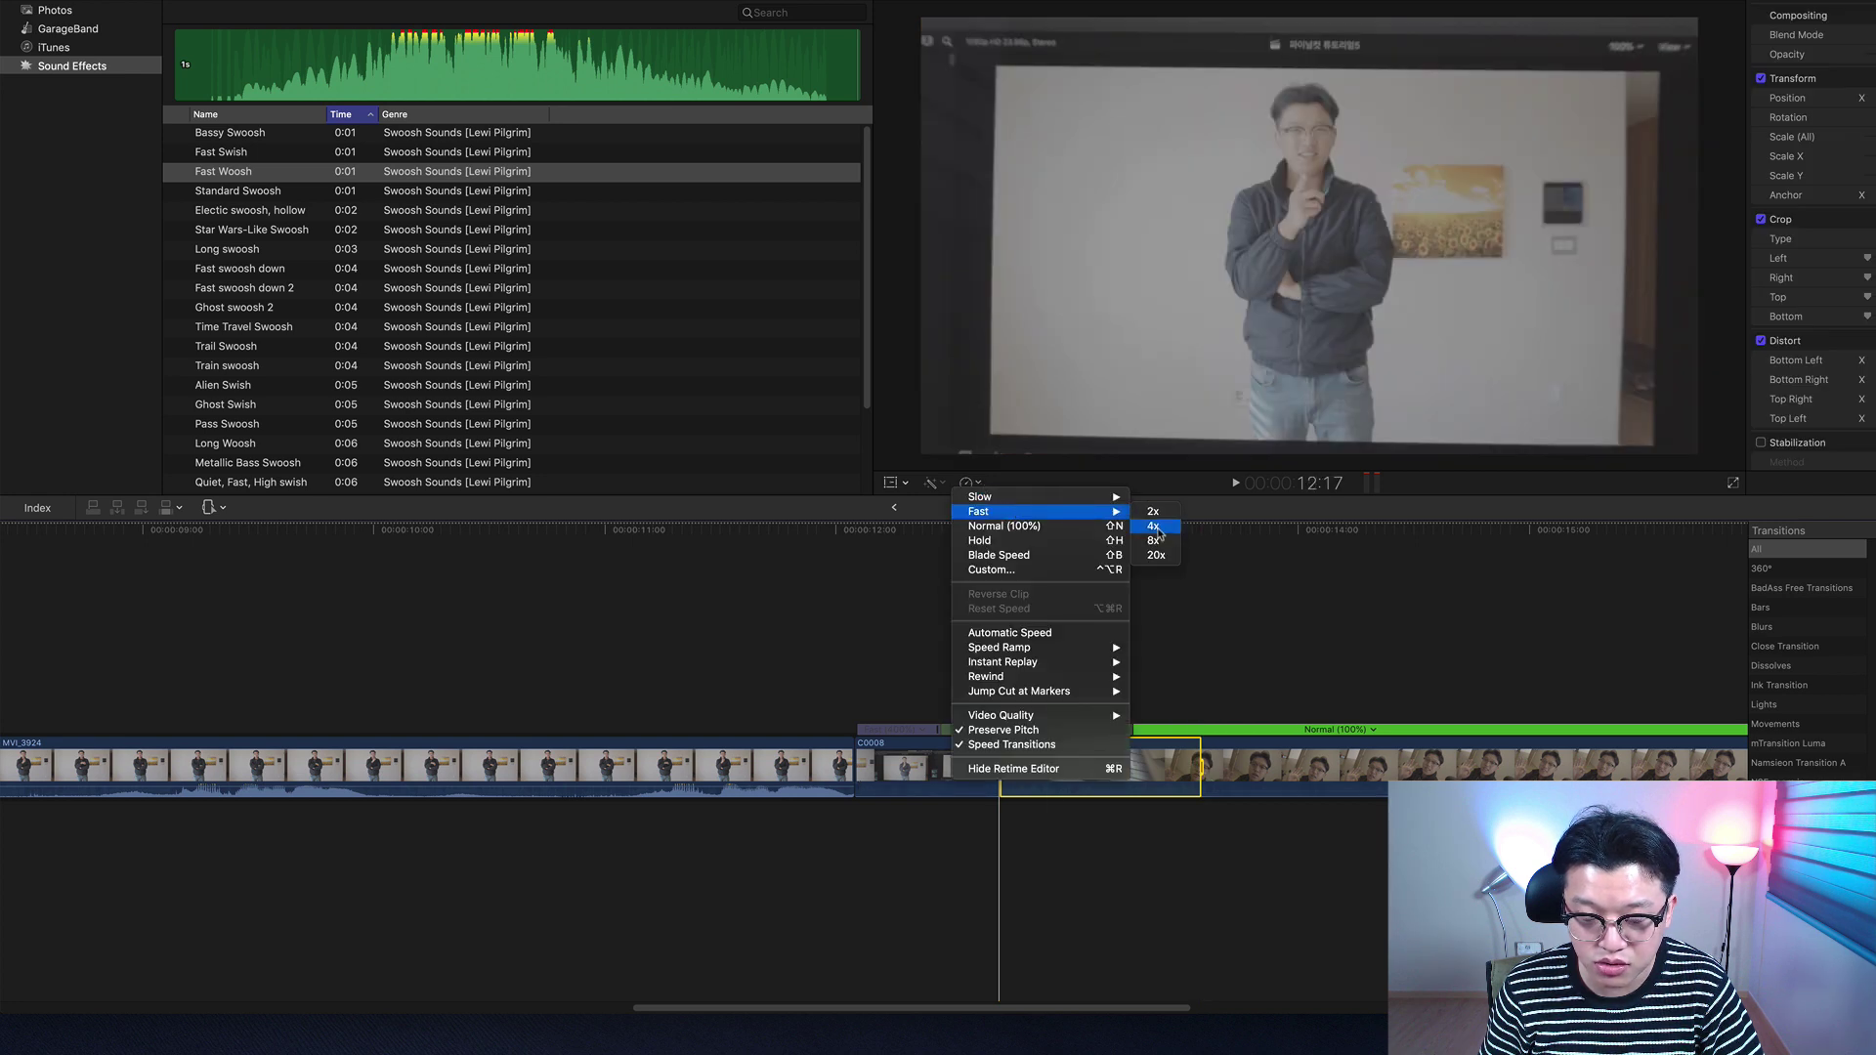
{"action": "left_click", "coordinate": [1153, 526]}
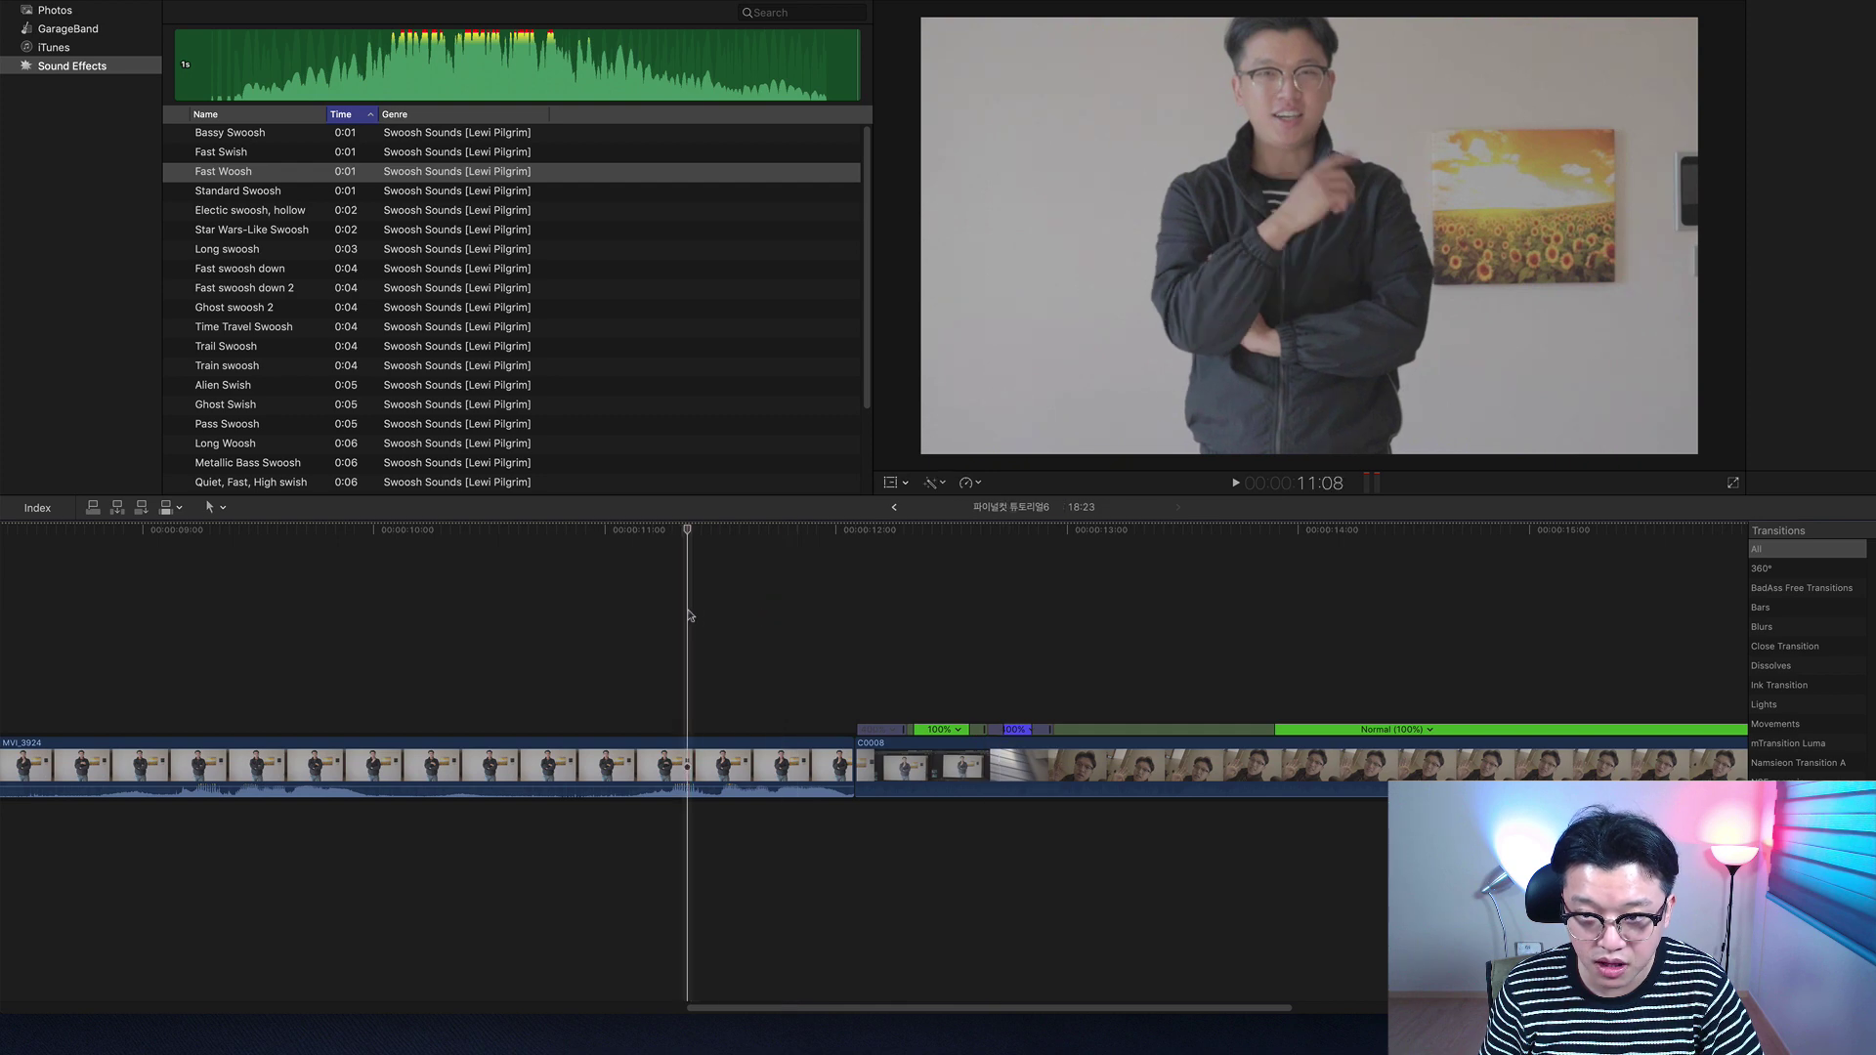
{"action": "key", "text": "space"}
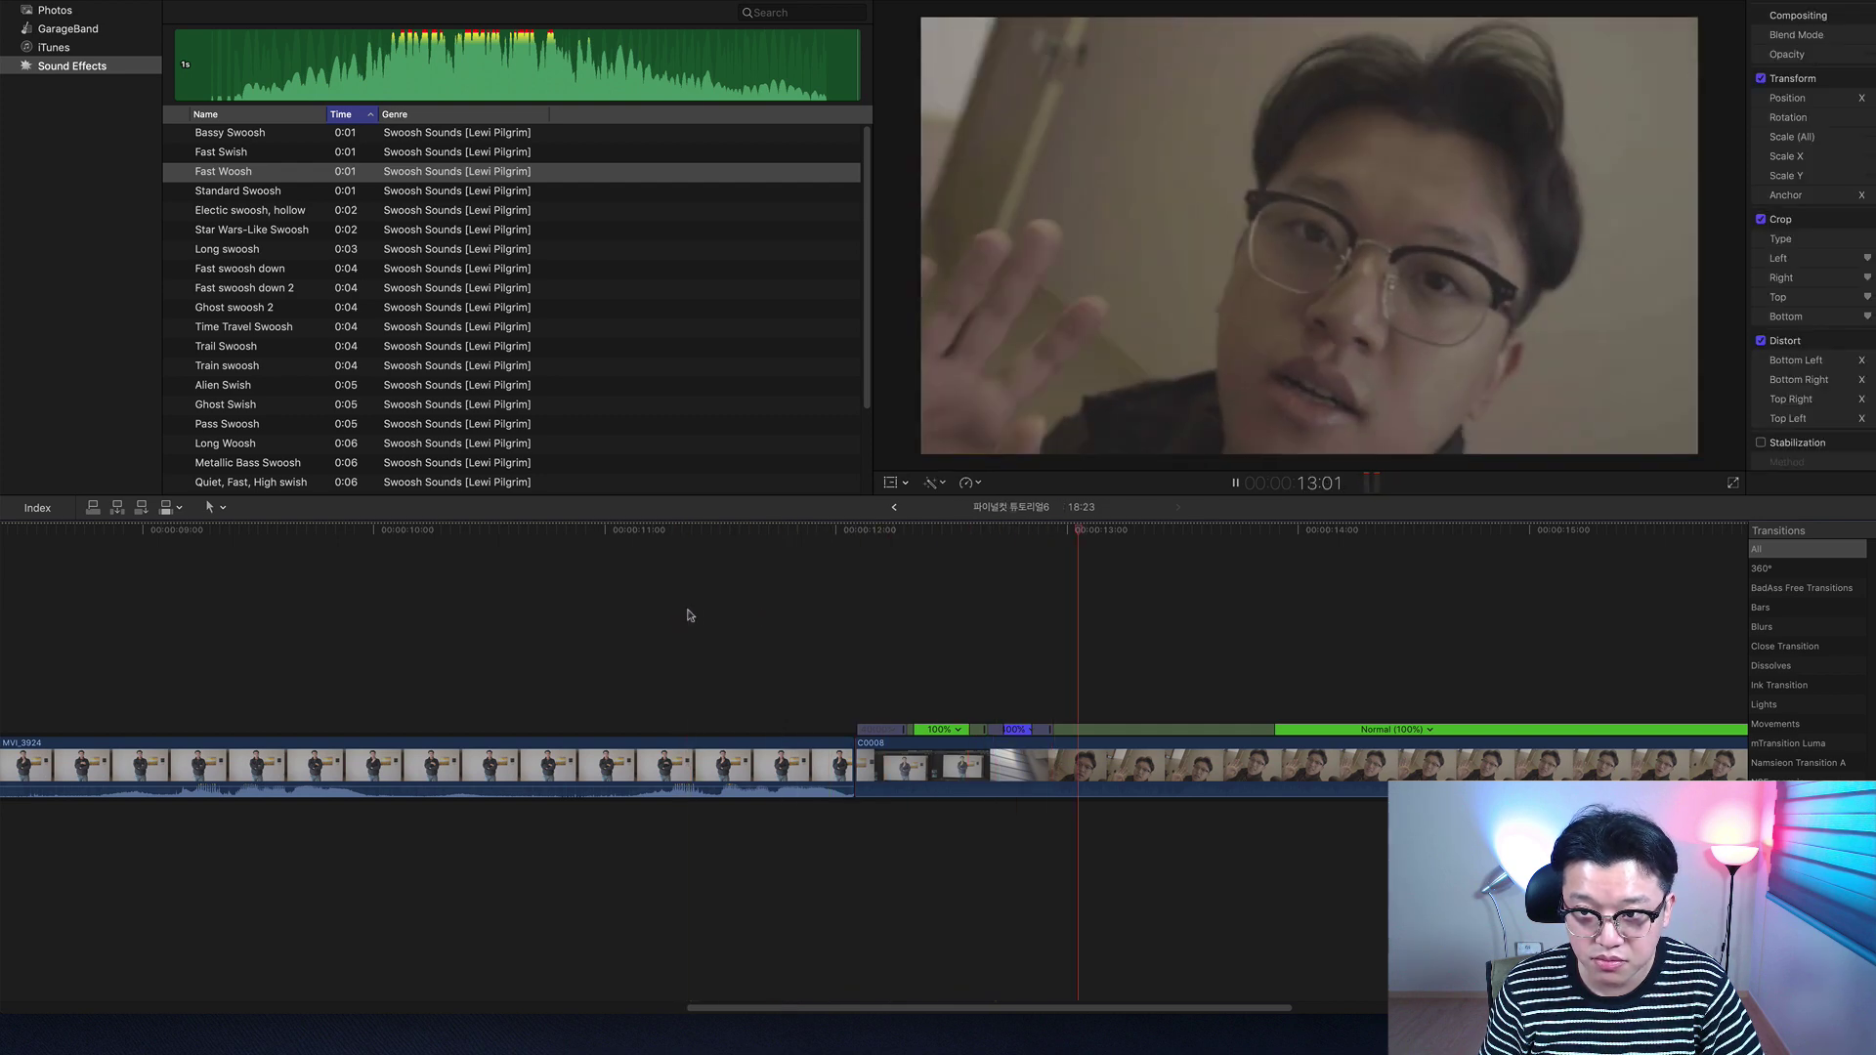
{"action": "key", "text": "space"}
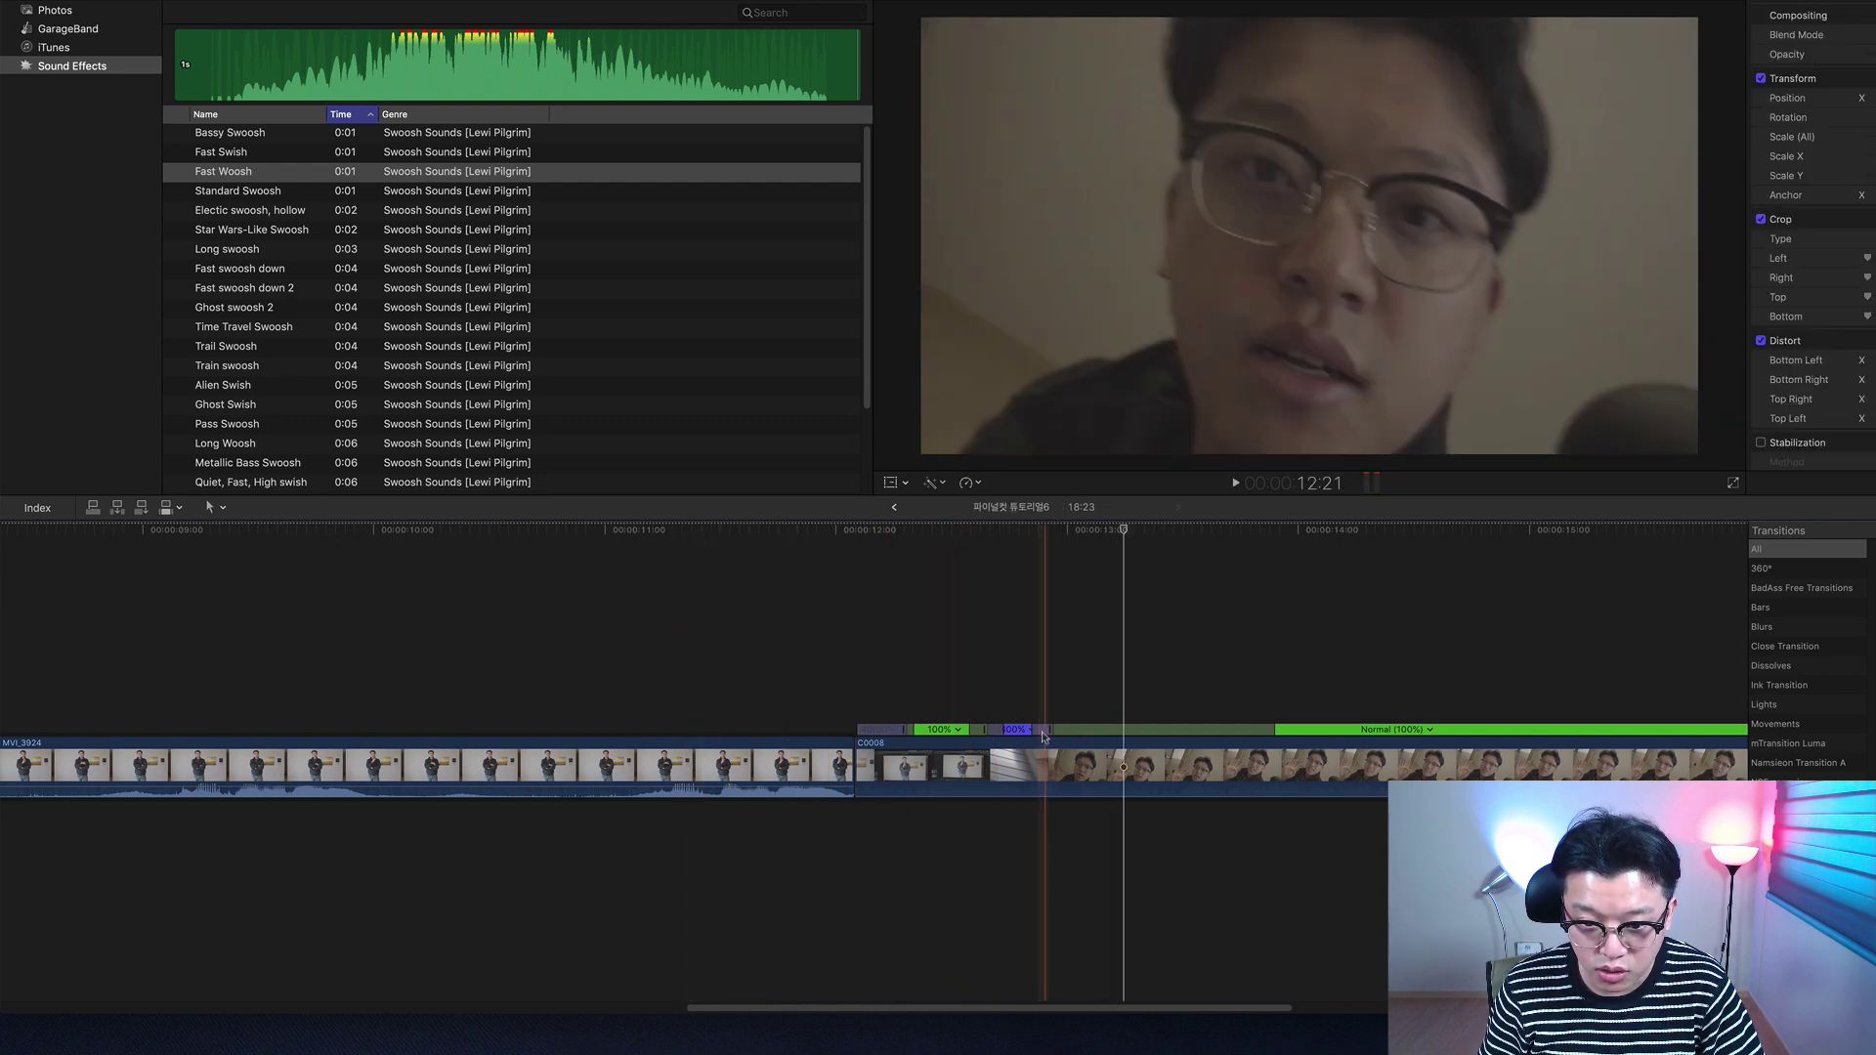
Step: Set the second fast segment of clip C0008 to 2x (200%) and play the transition
{"action": "left_click", "coordinate": [1033, 736]}
{"action": "mouse_move", "coordinate": [1083, 749]}
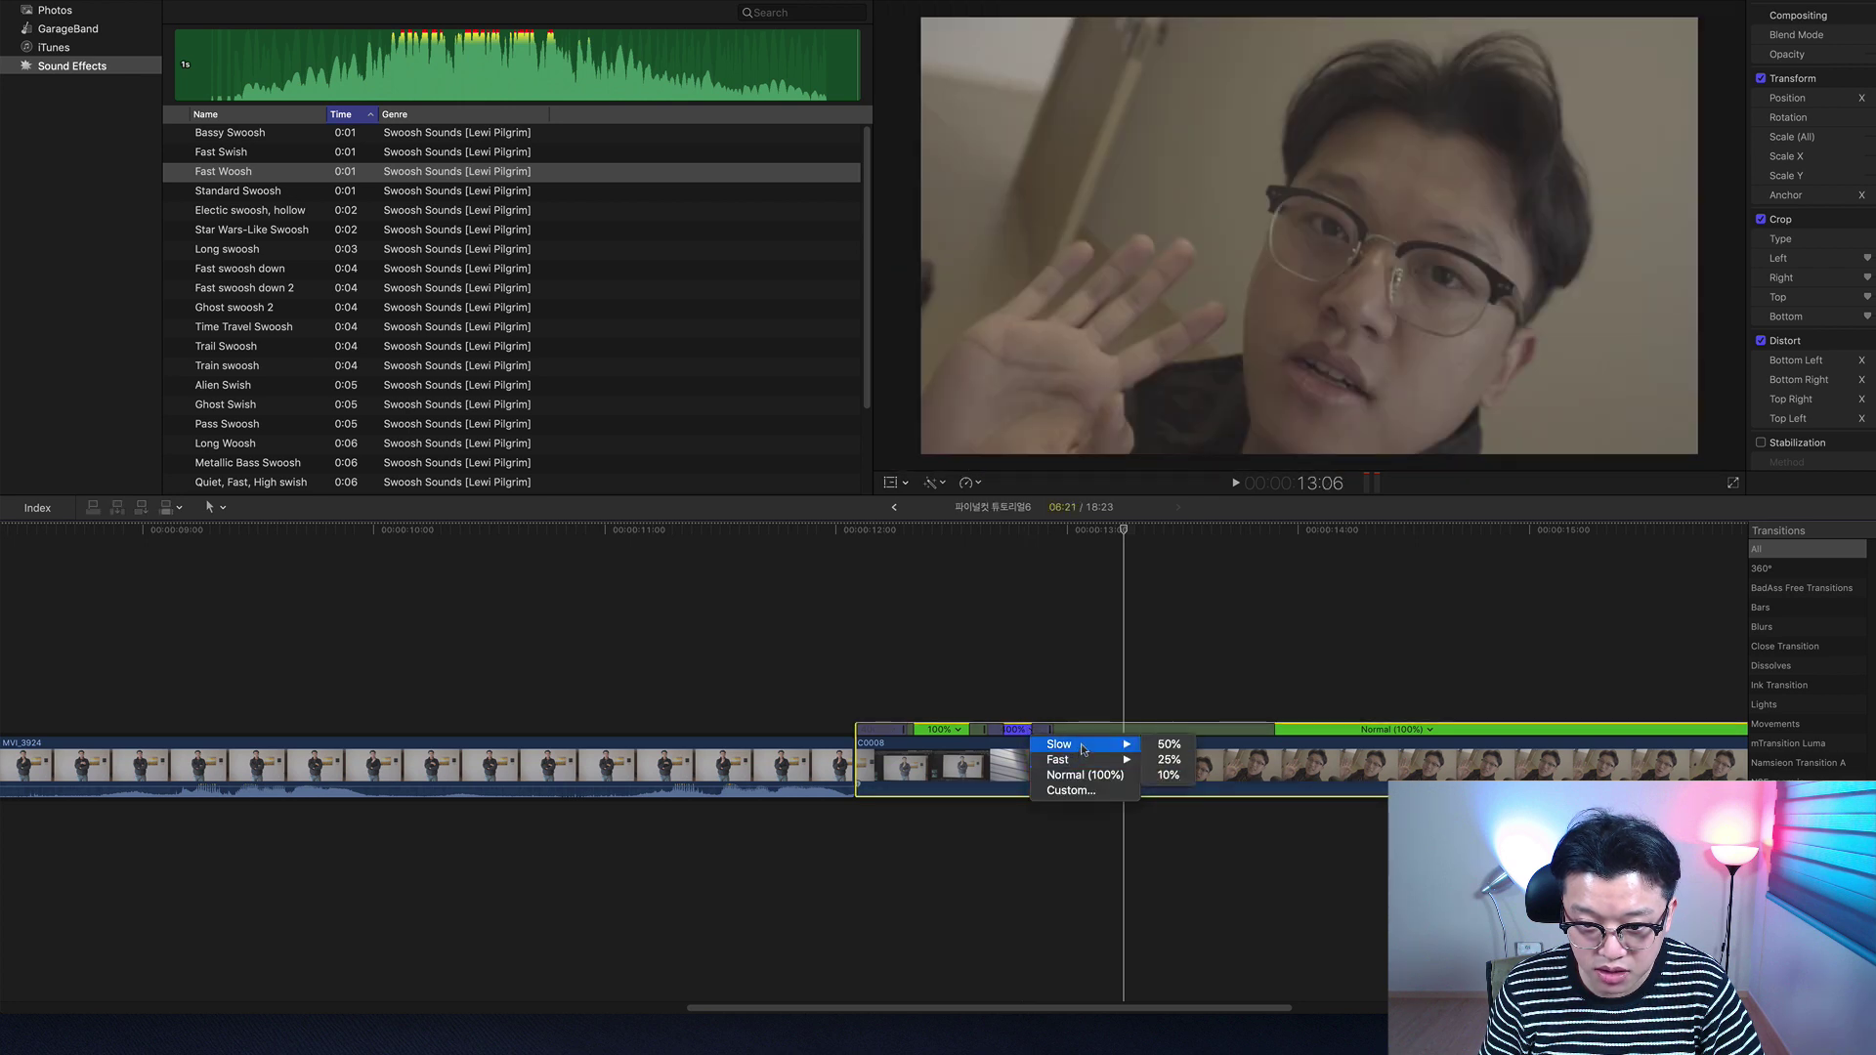
{"action": "left_click", "coordinate": [1165, 761]}
{"action": "left_click", "coordinate": [730, 630]}
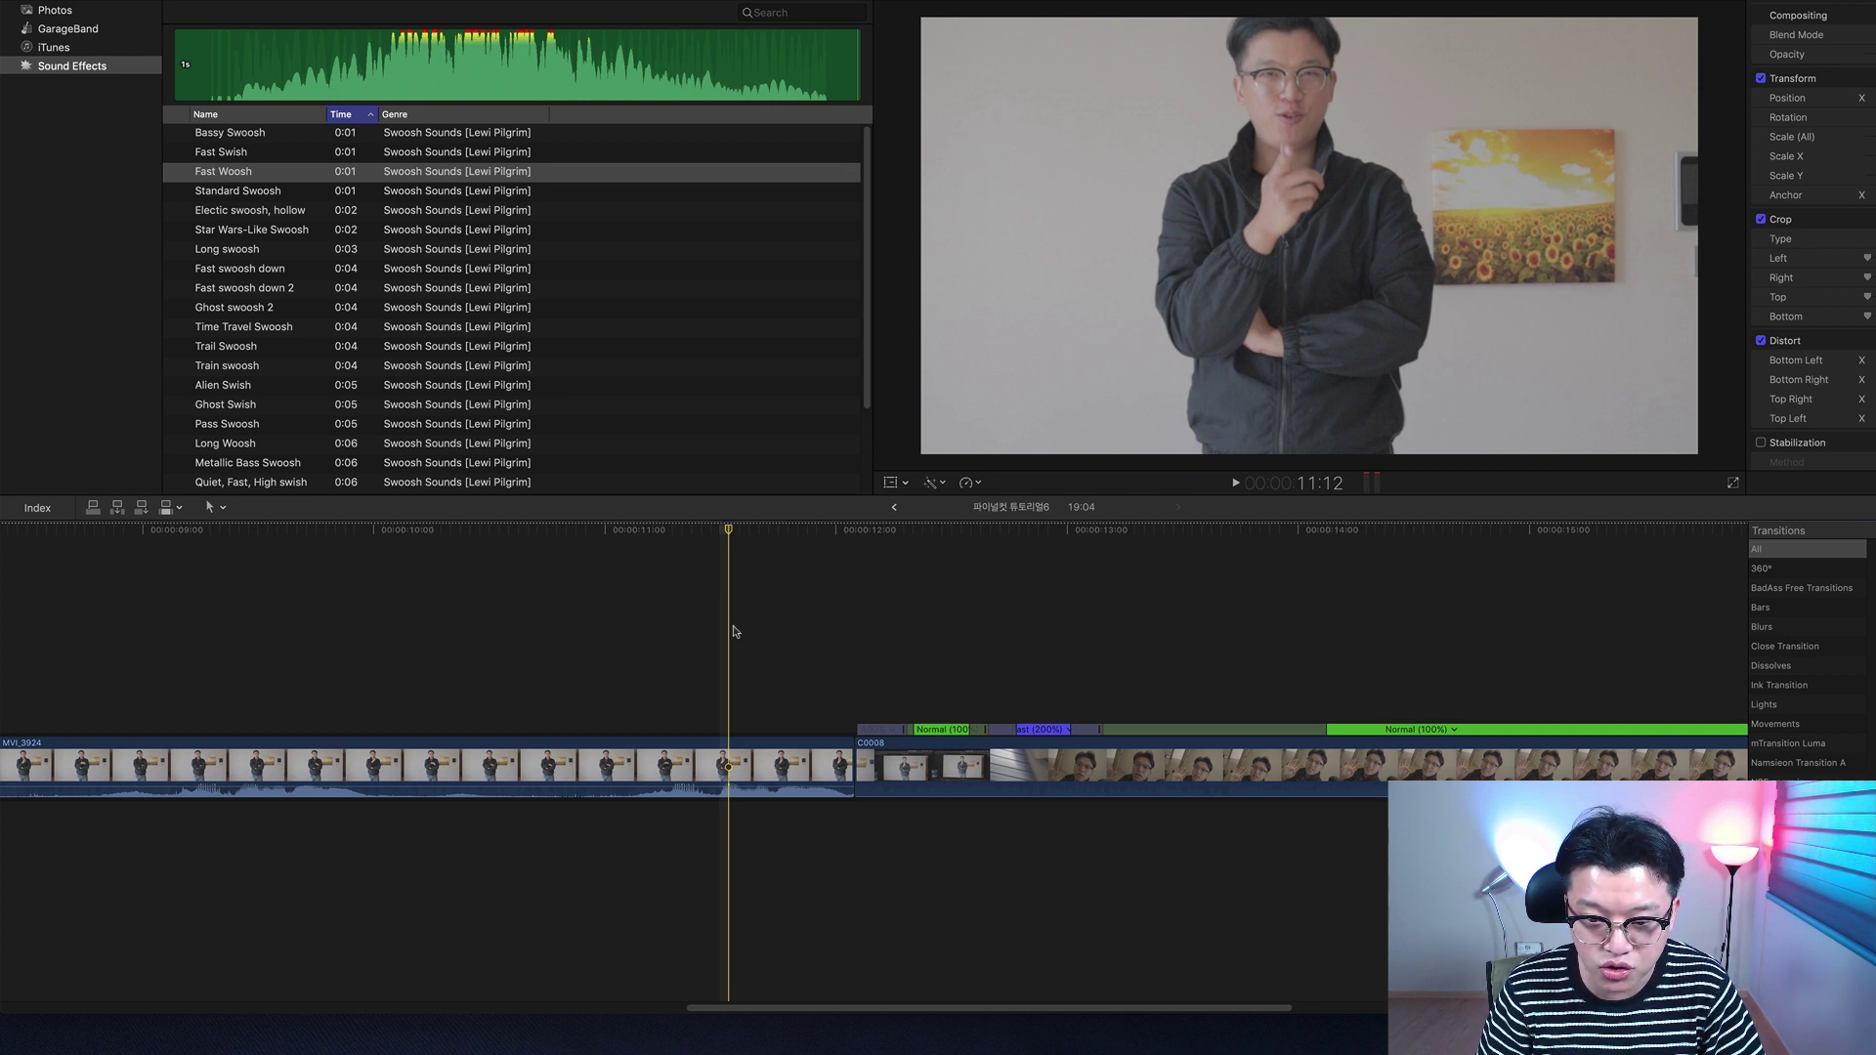
{"action": "left_click", "coordinate": [562, 659]}
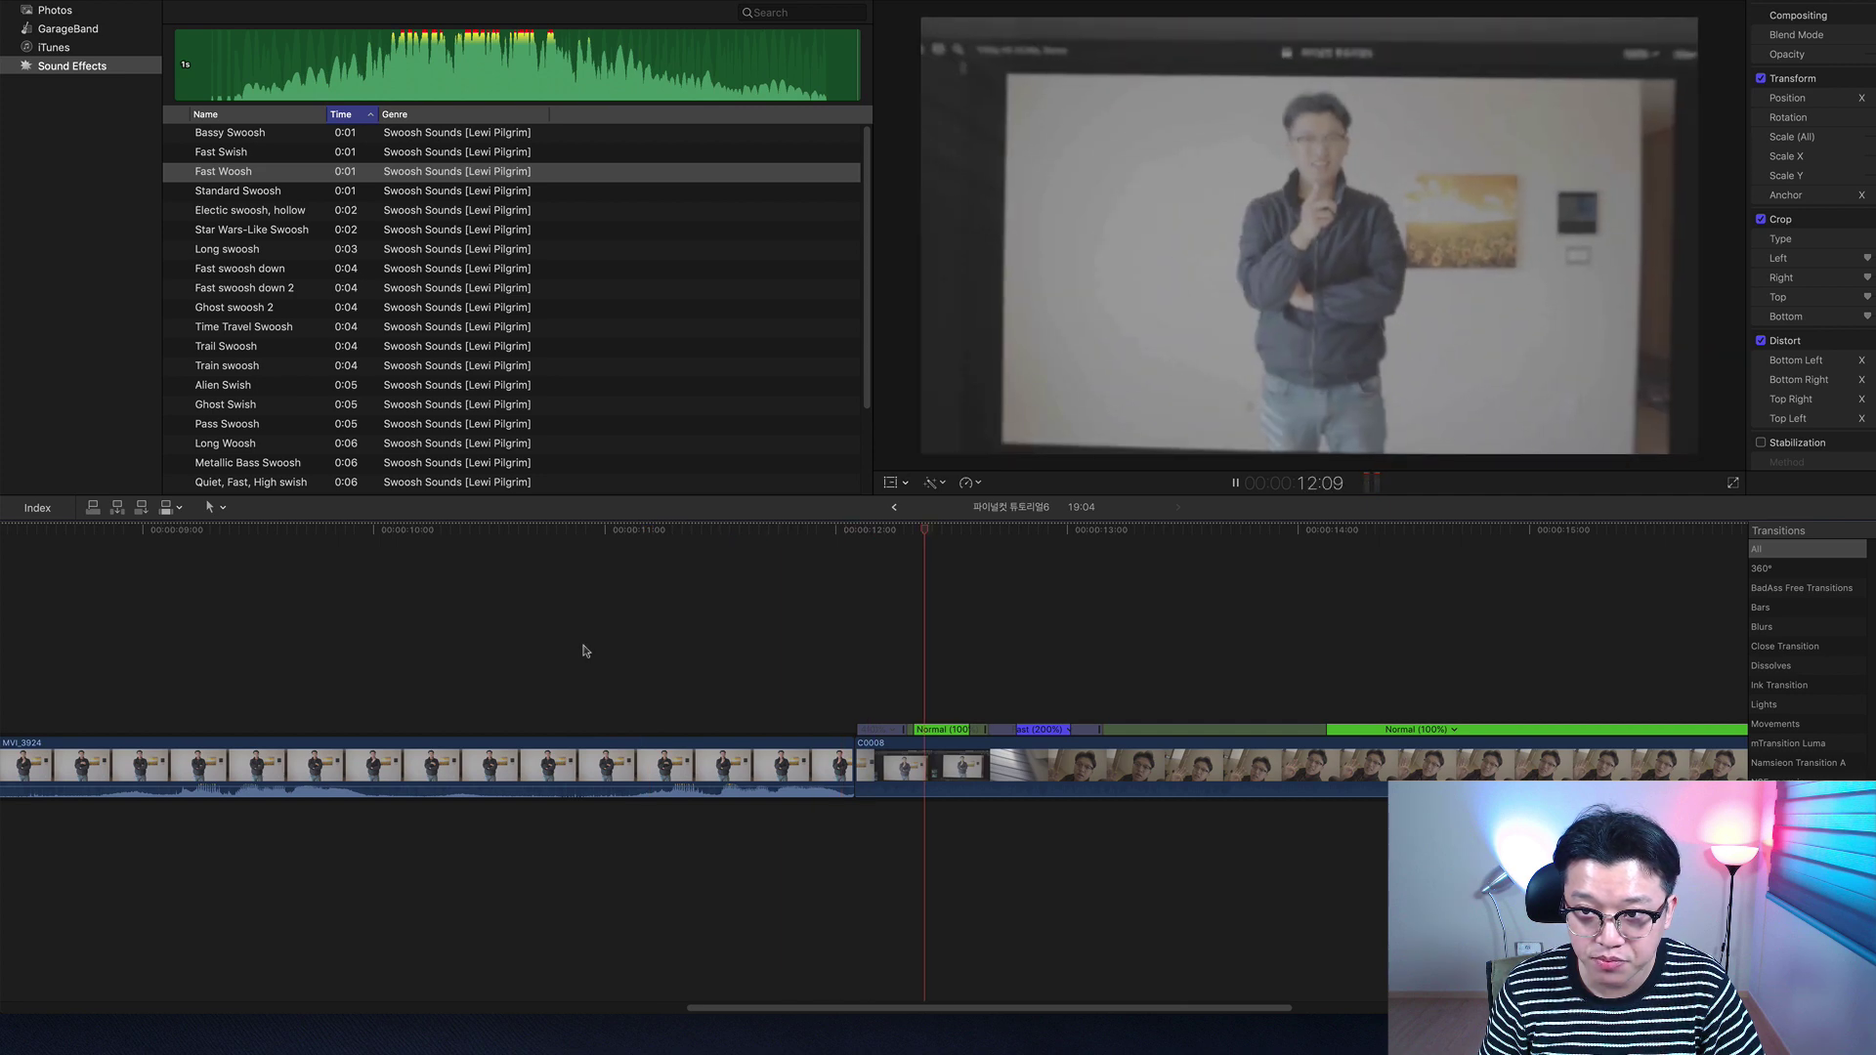
{"action": "key", "text": "space"}
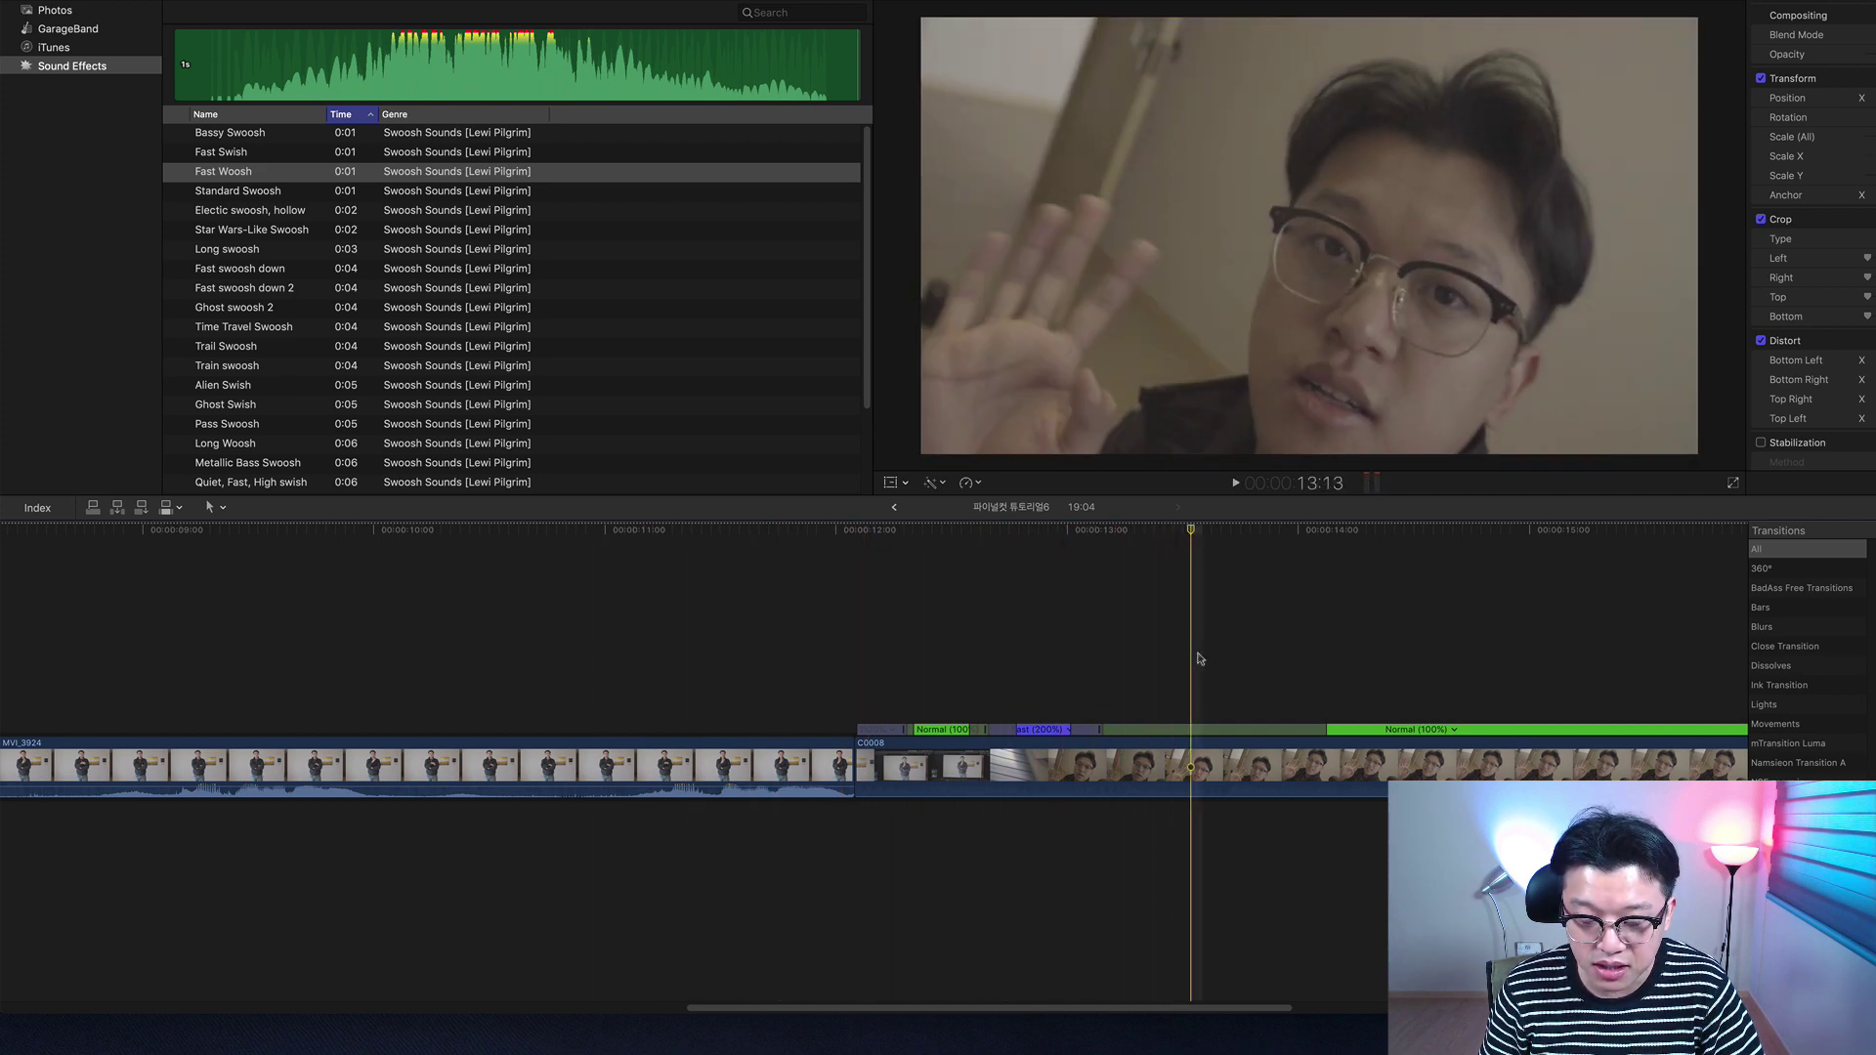
Step: Cut clip C0008 at 13:13 and delete everything after the cut
{"action": "key", "text": "b"}
{"action": "left_click", "coordinate": [1194, 771]}
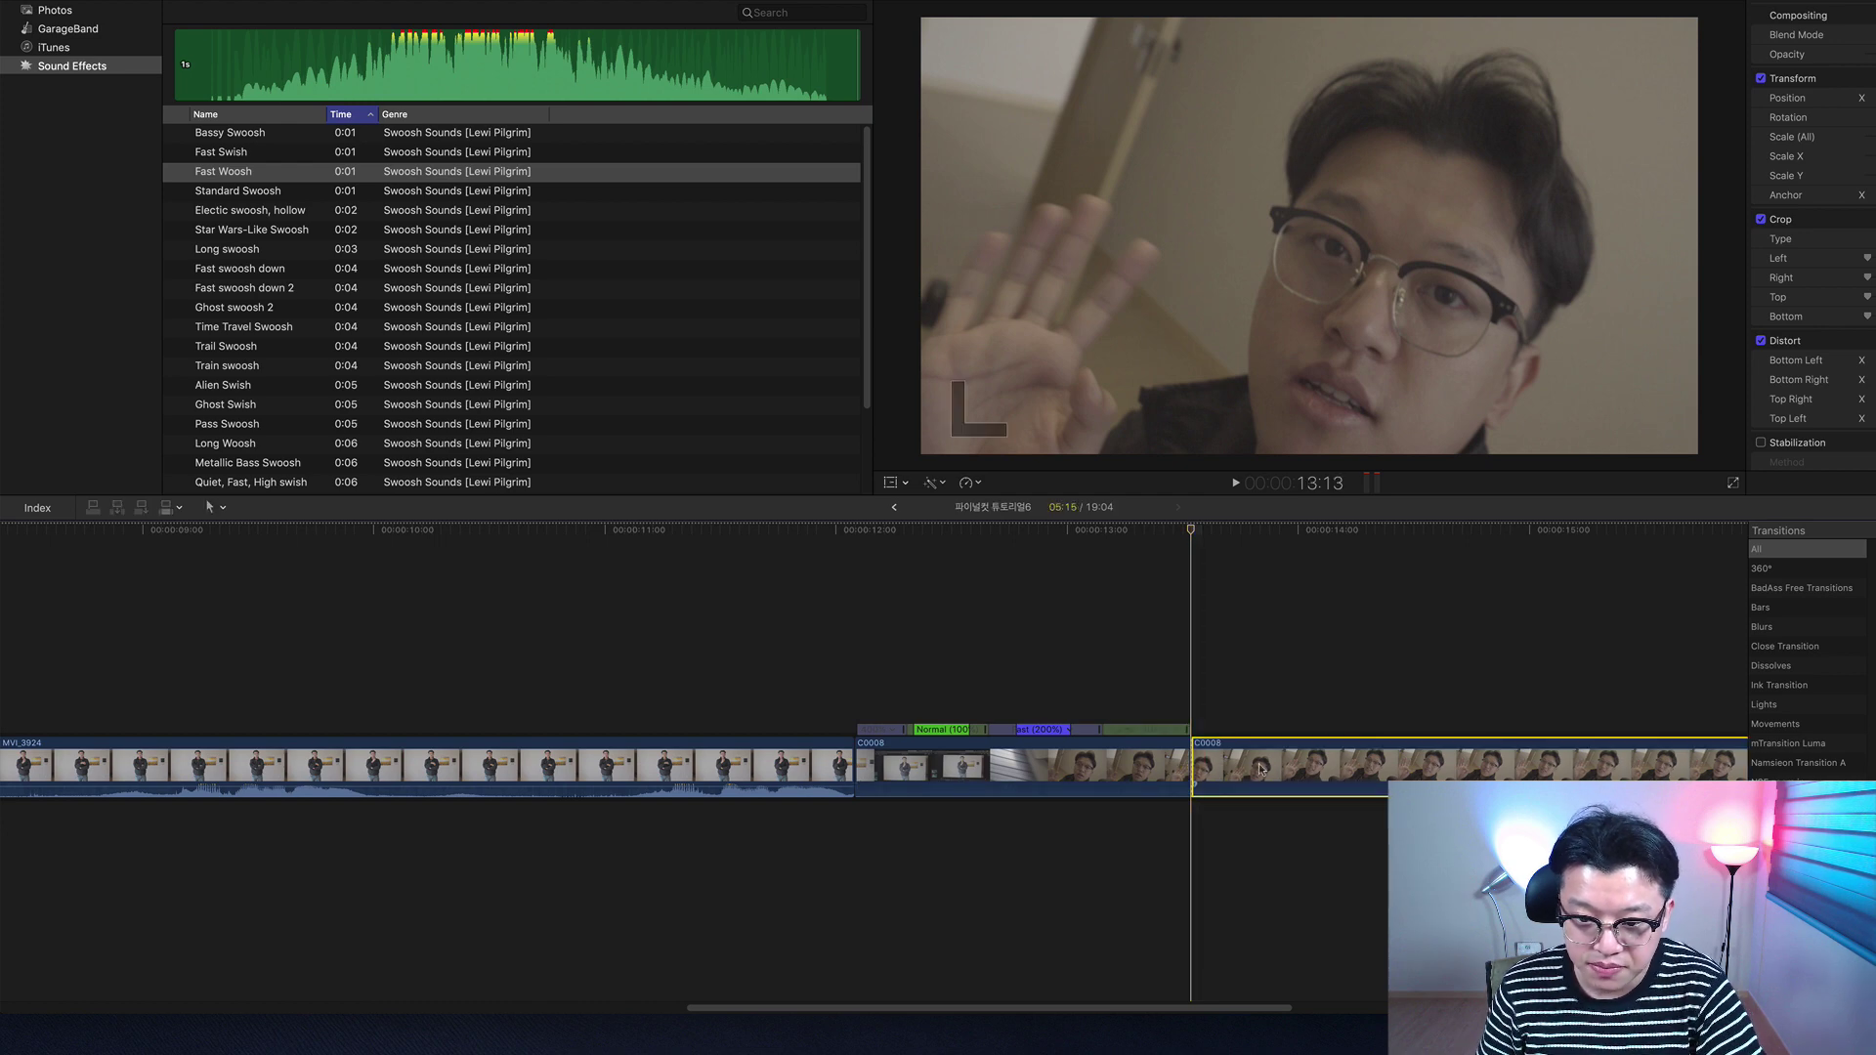
{"action": "key", "text": "Delete"}
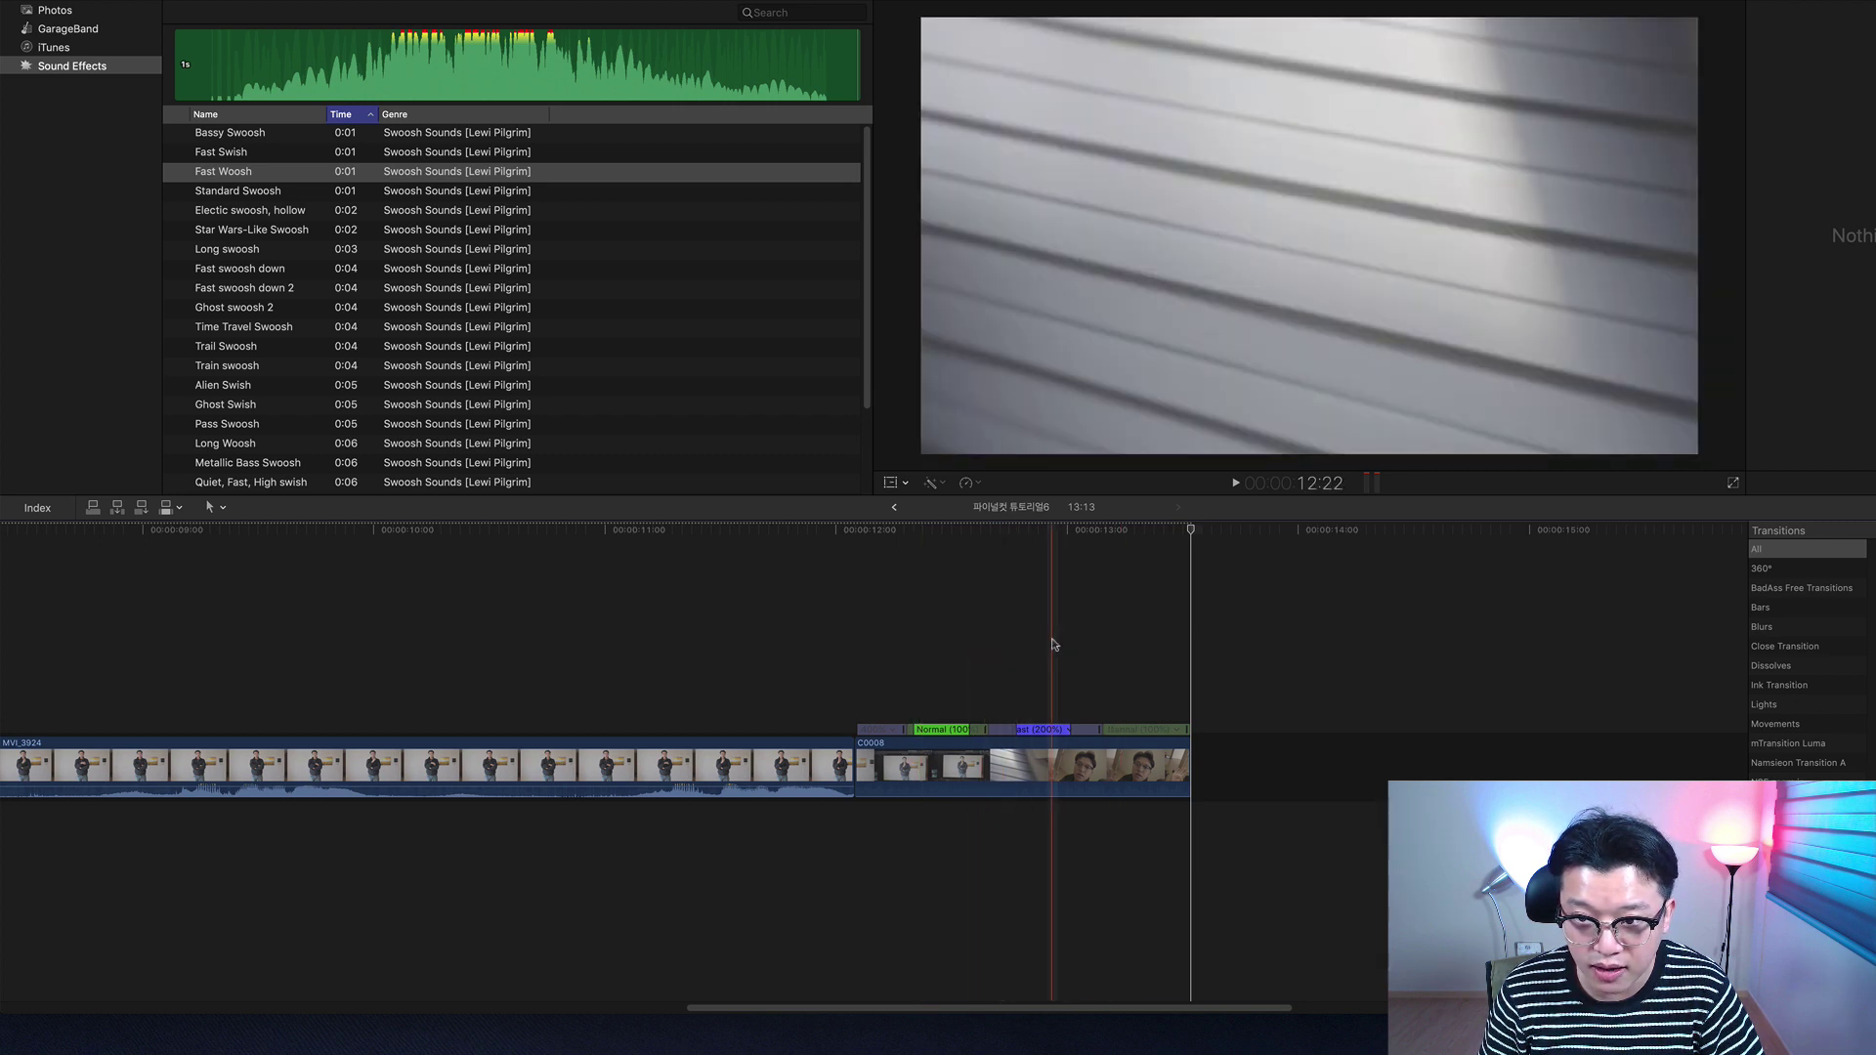
Step: Add two overlapping Fast Woosh sound effects under the transition, the first starting at 11:16, and play the result
{"action": "left_click_drag", "start_coordinate": [211, 178], "coordinate": [732, 825]}
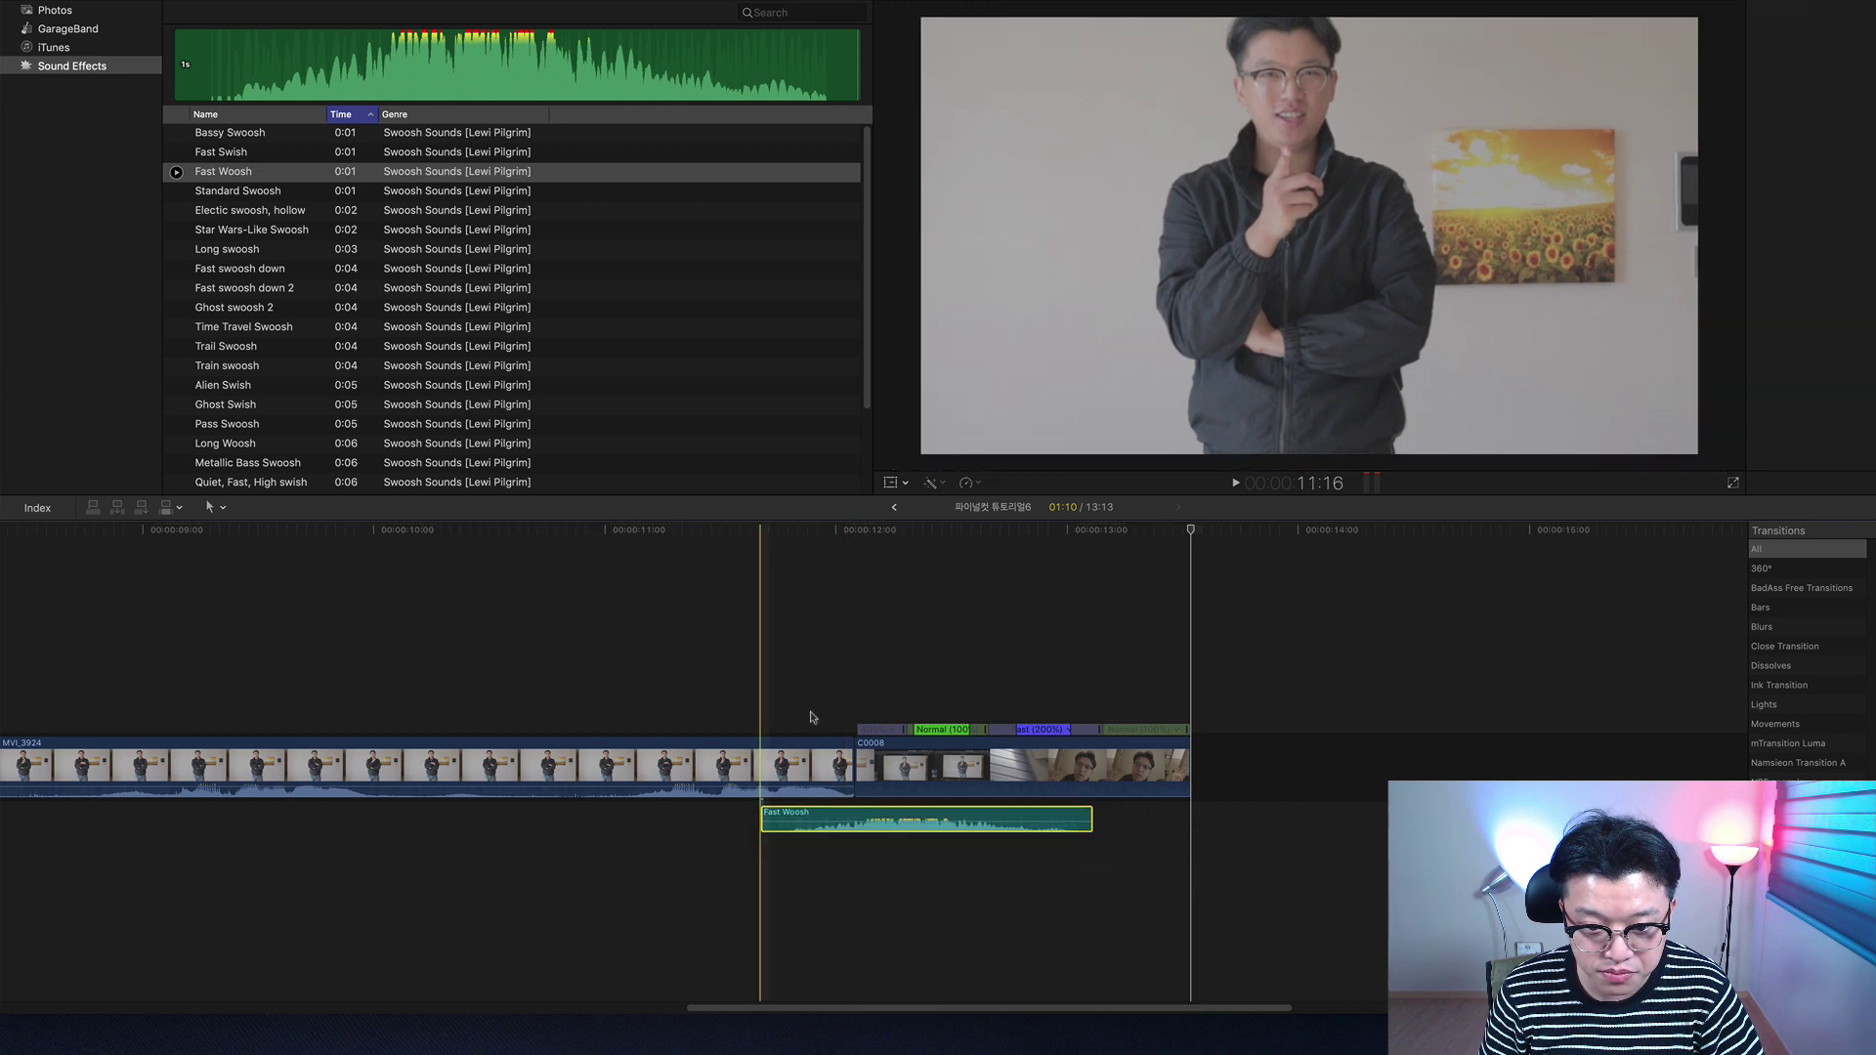
{"action": "left_click_drag", "start_coordinate": [249, 179], "coordinate": [1054, 854]}
{"action": "left_click", "coordinate": [731, 640]}
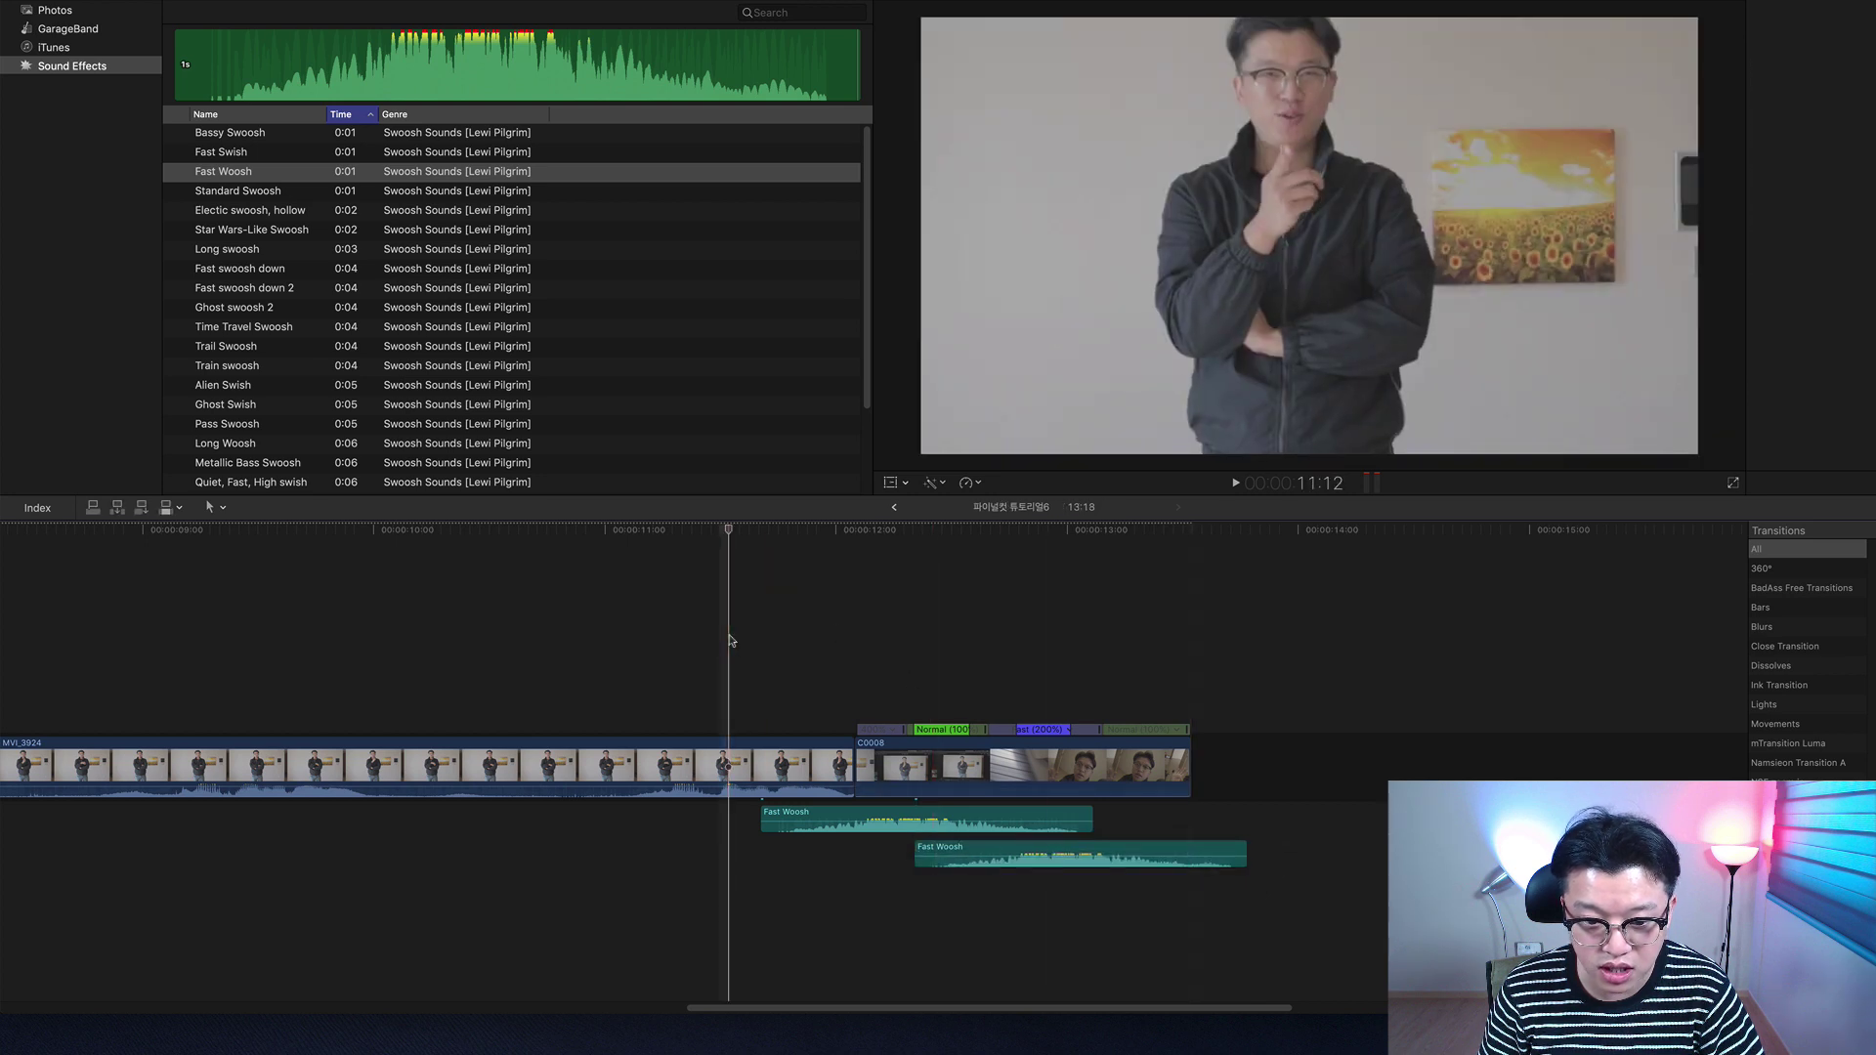
{"action": "left_click", "coordinate": [638, 658]}
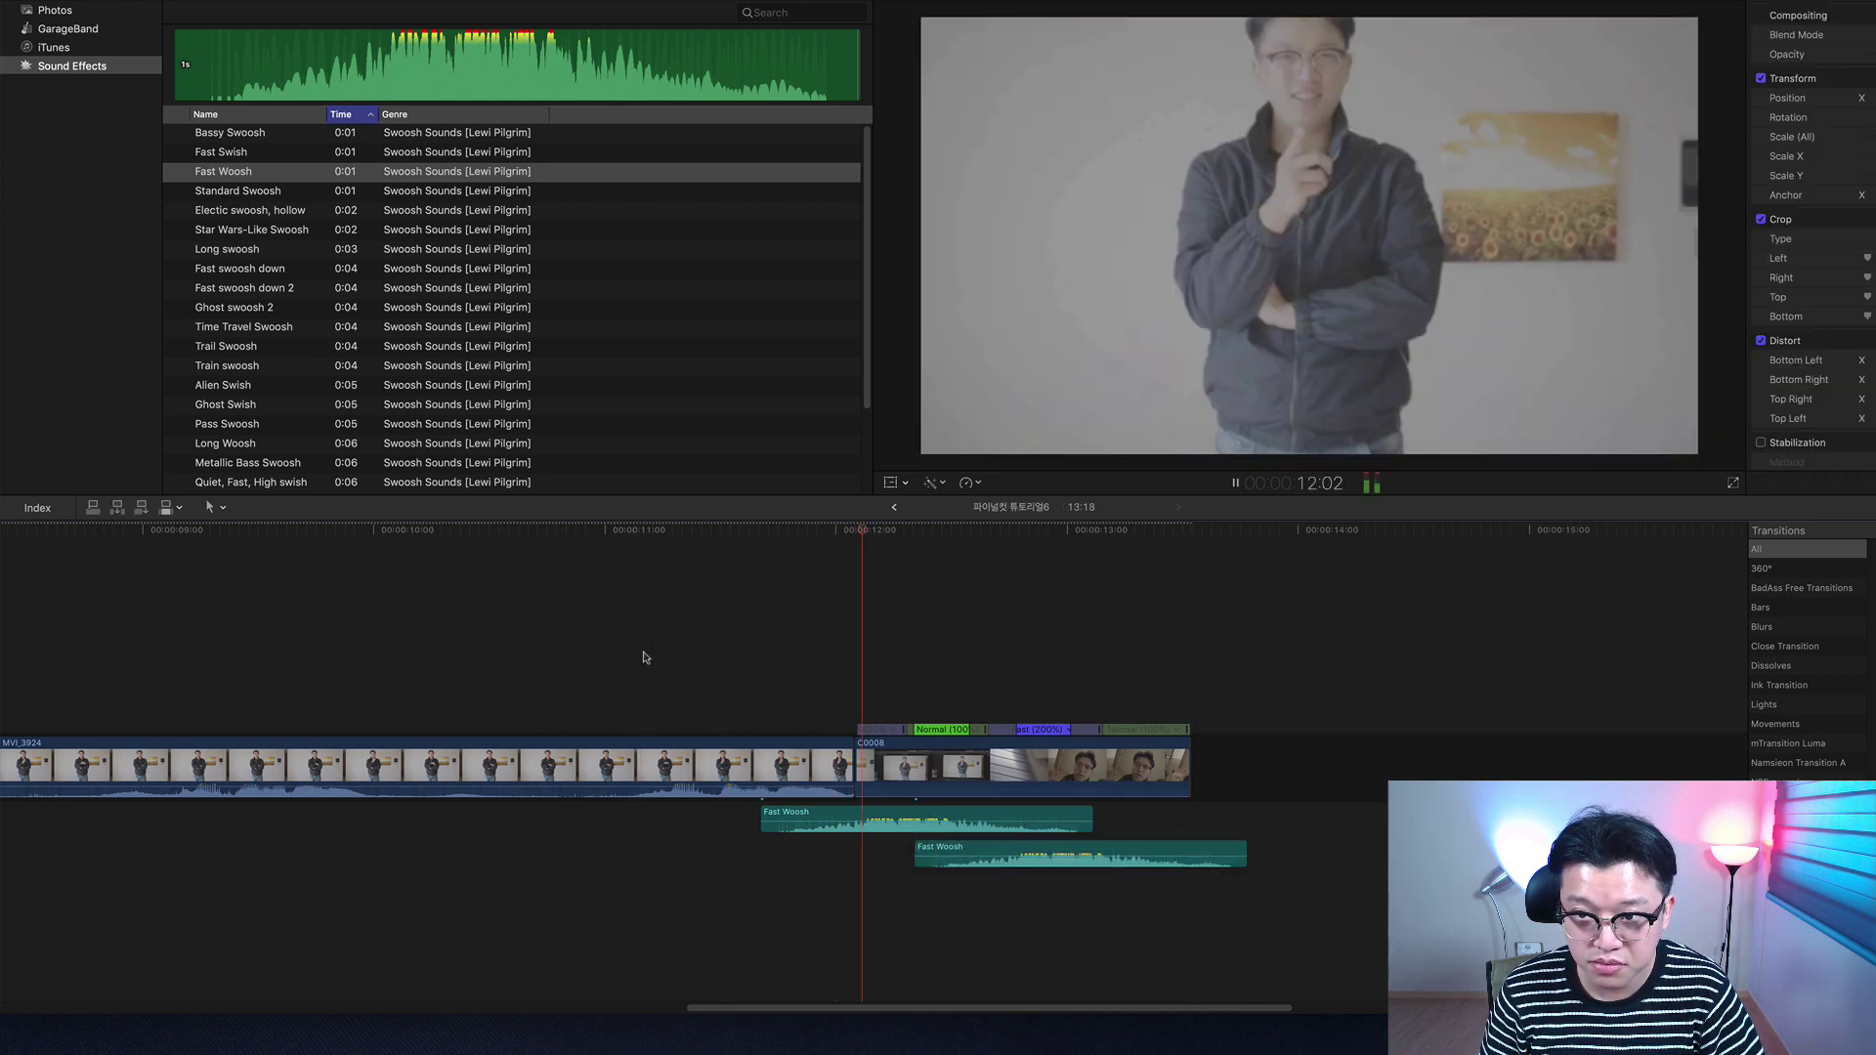
{"action": "key", "text": "space"}
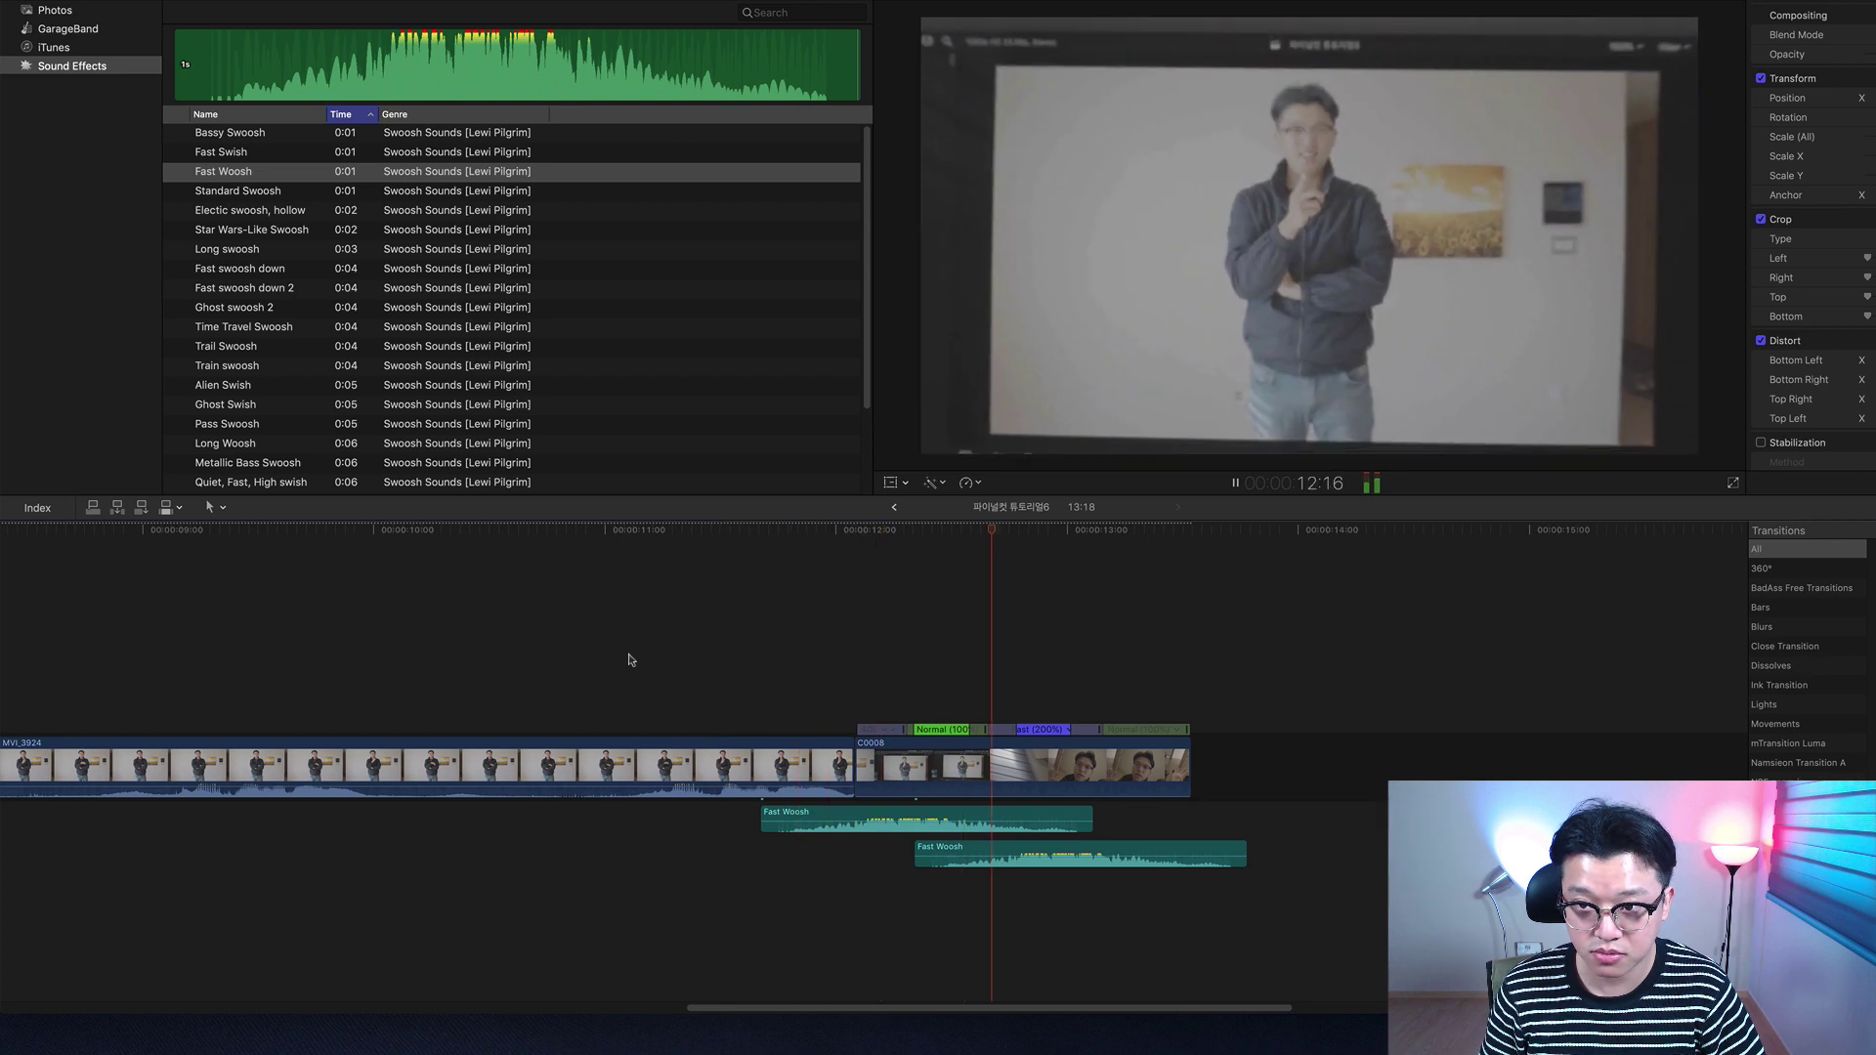
{"action": "key", "text": "space"}
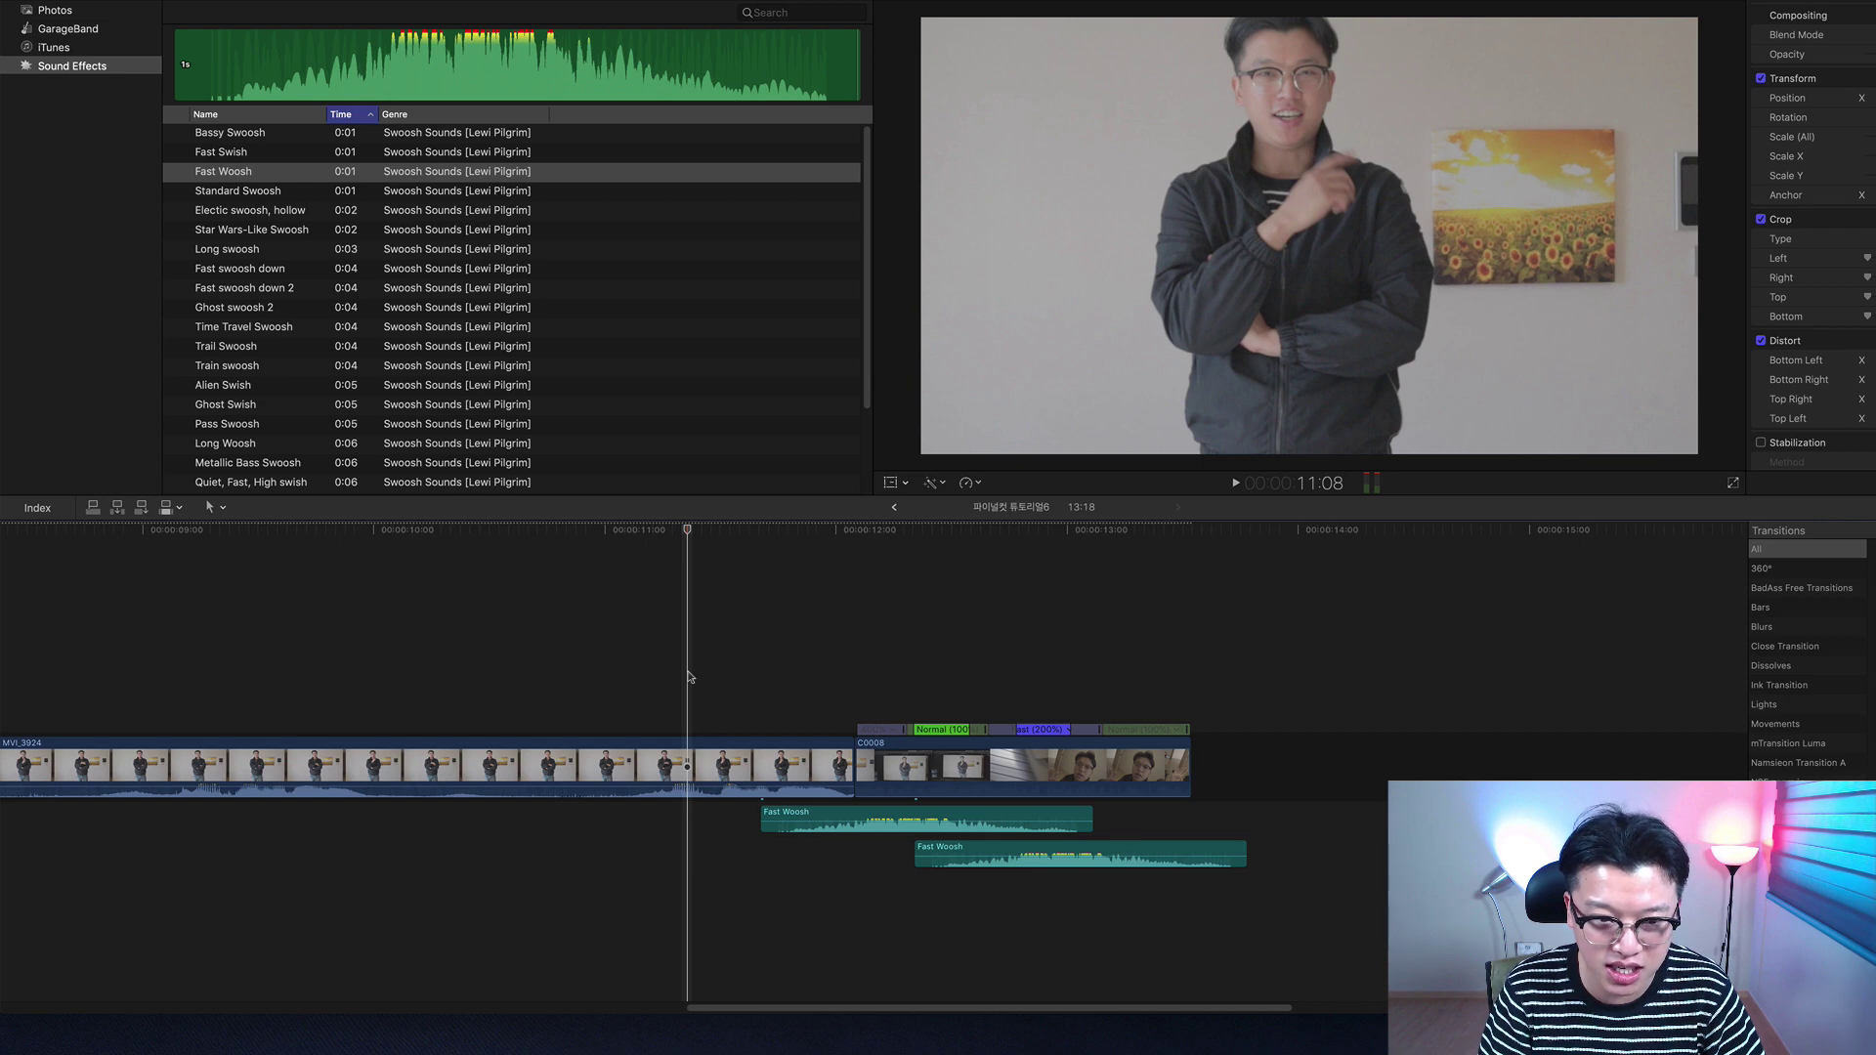
Step: Step back and forth between frames 12:01 and 12:02 to compare the man's pose and framing across the cut
{"action": "left_click", "coordinate": [848, 672]}
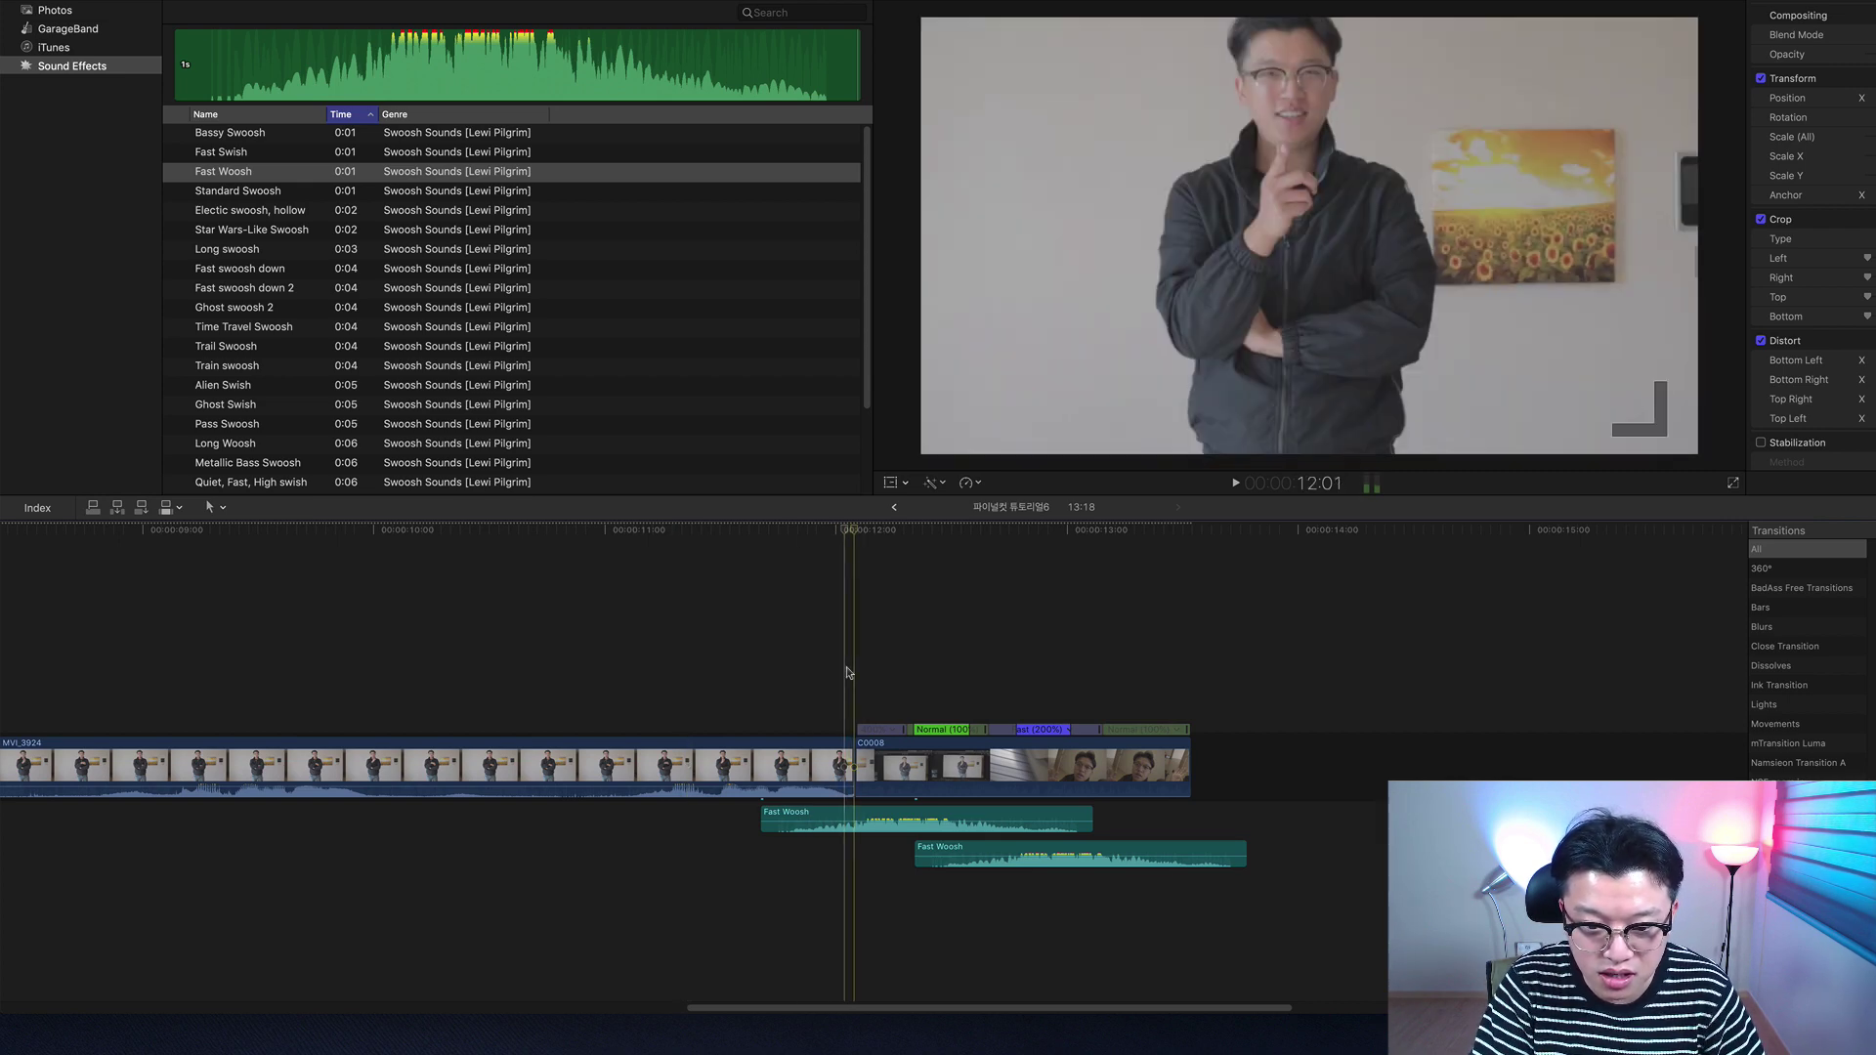
{"action": "key", "text": "Right"}
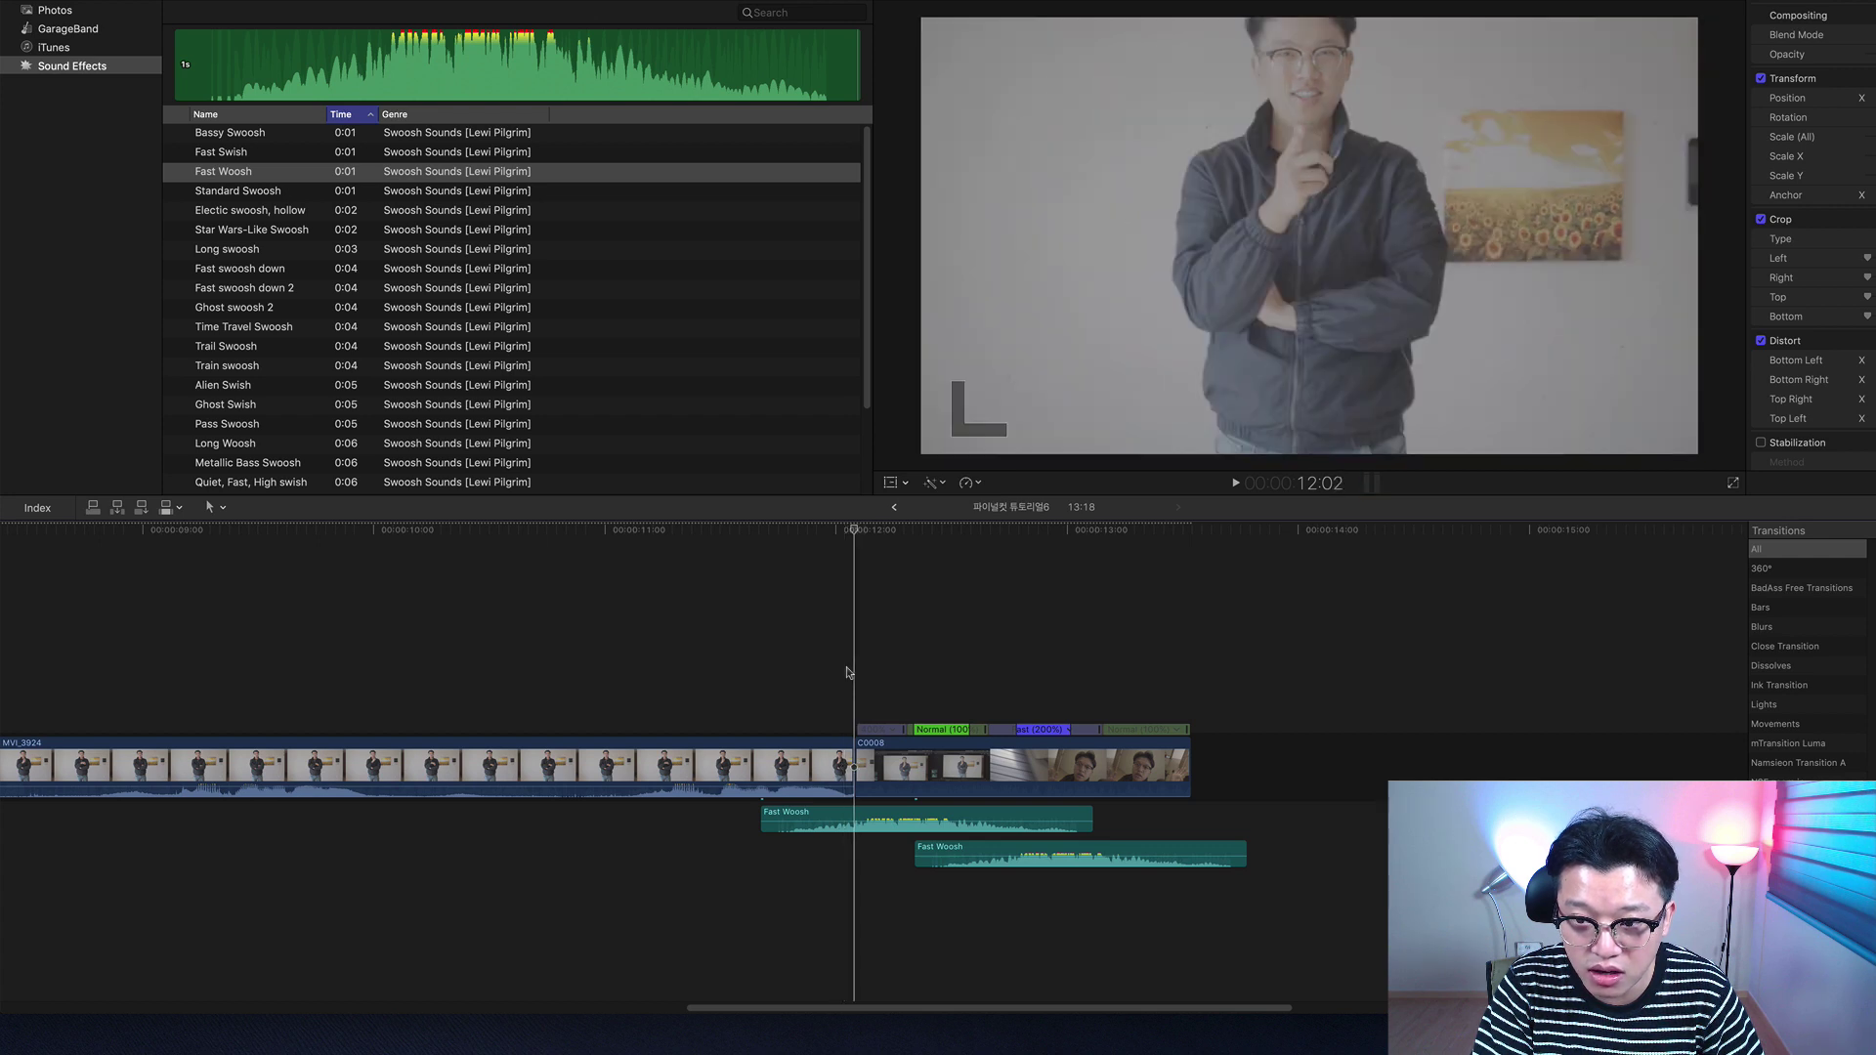
{"action": "key", "text": "Left"}
{"action": "key", "text": "Right"}
{"action": "key", "text": "Left"}
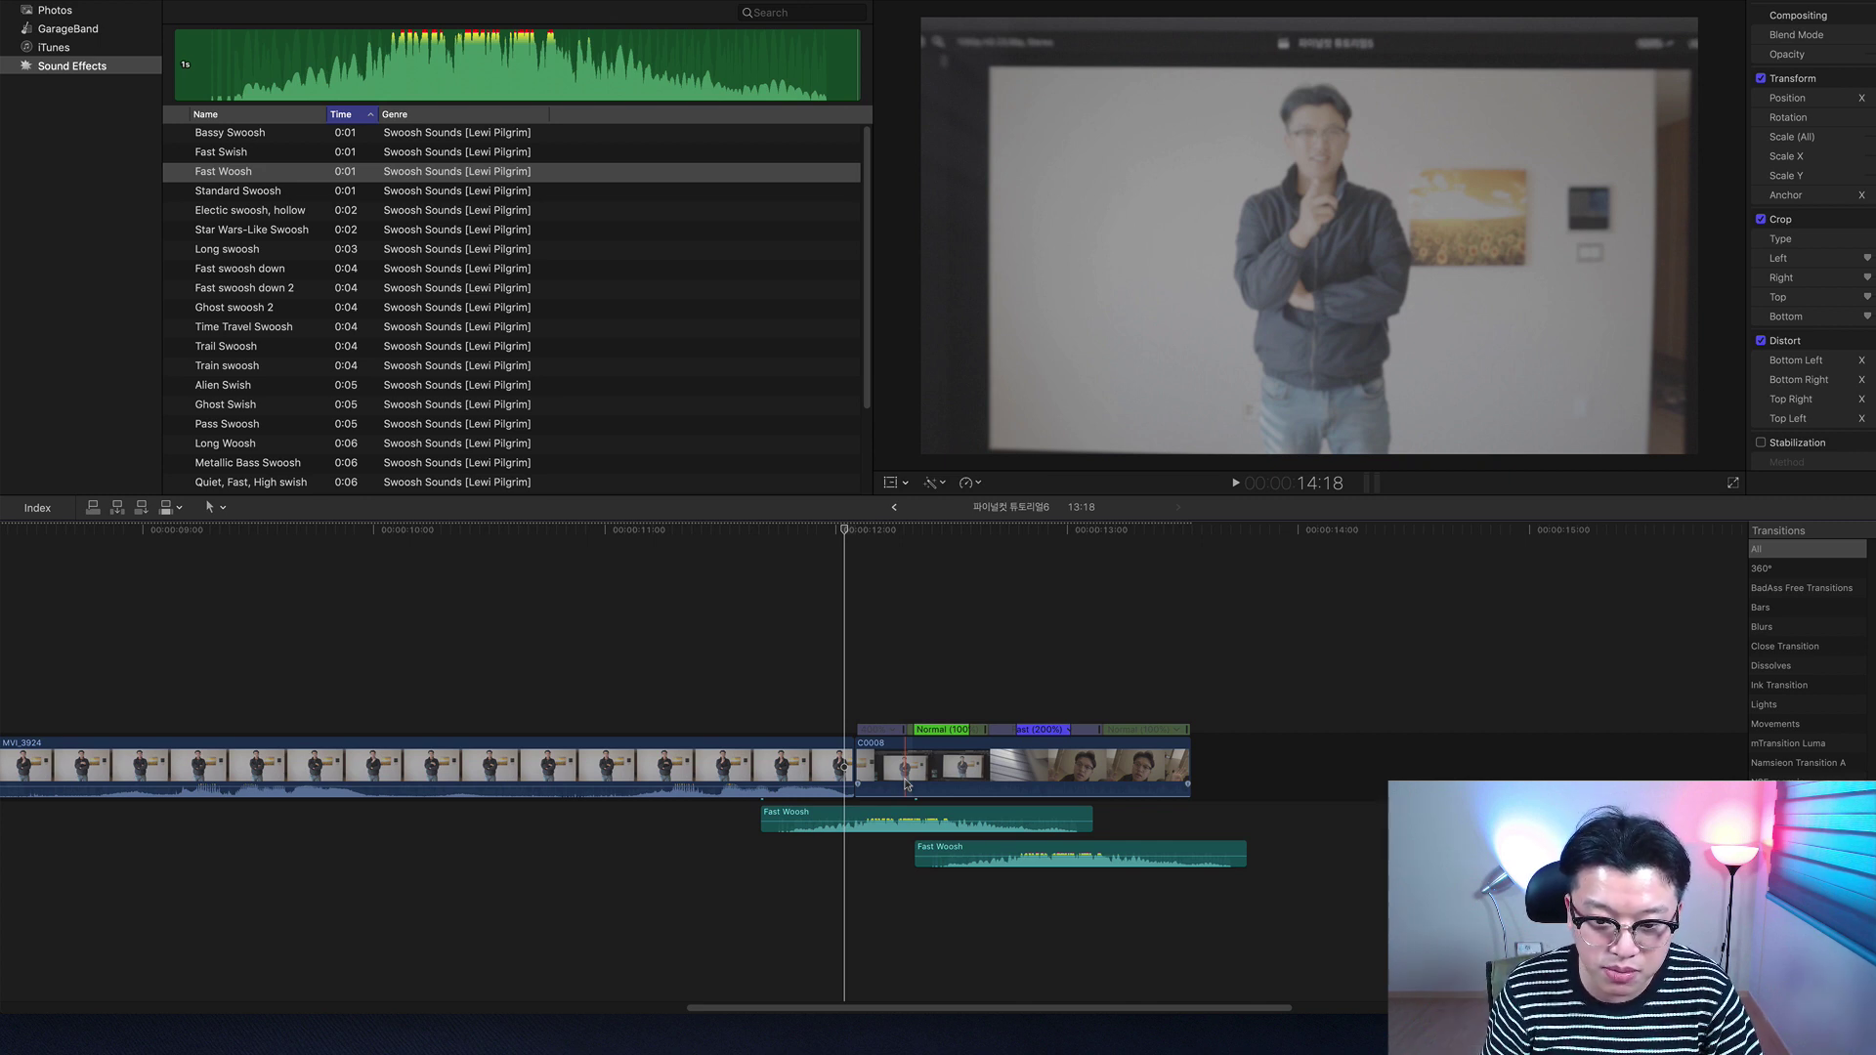
Step: Play the finished transition with its sound effects from the end of MVI_3924 into clip C0008
{"action": "key", "text": "space"}
{"action": "left_click", "coordinate": [649, 674]}
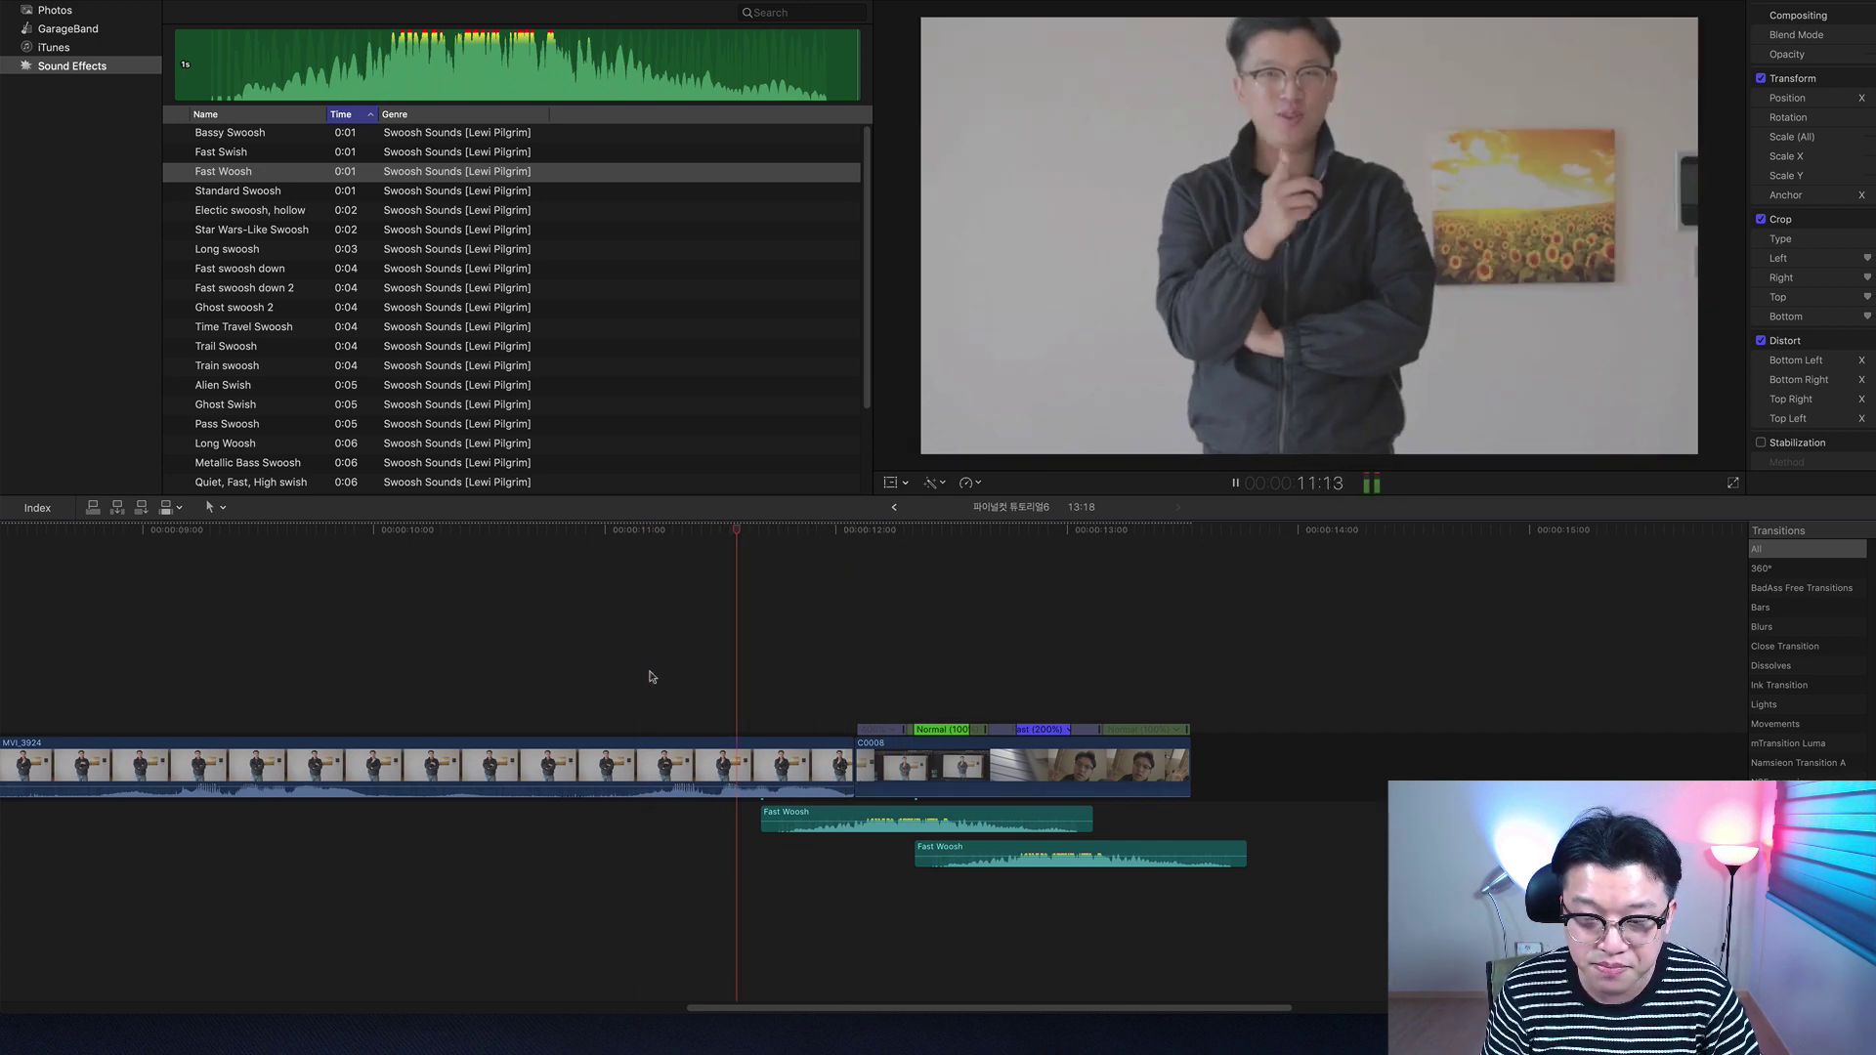
{"action": "key", "text": "space"}
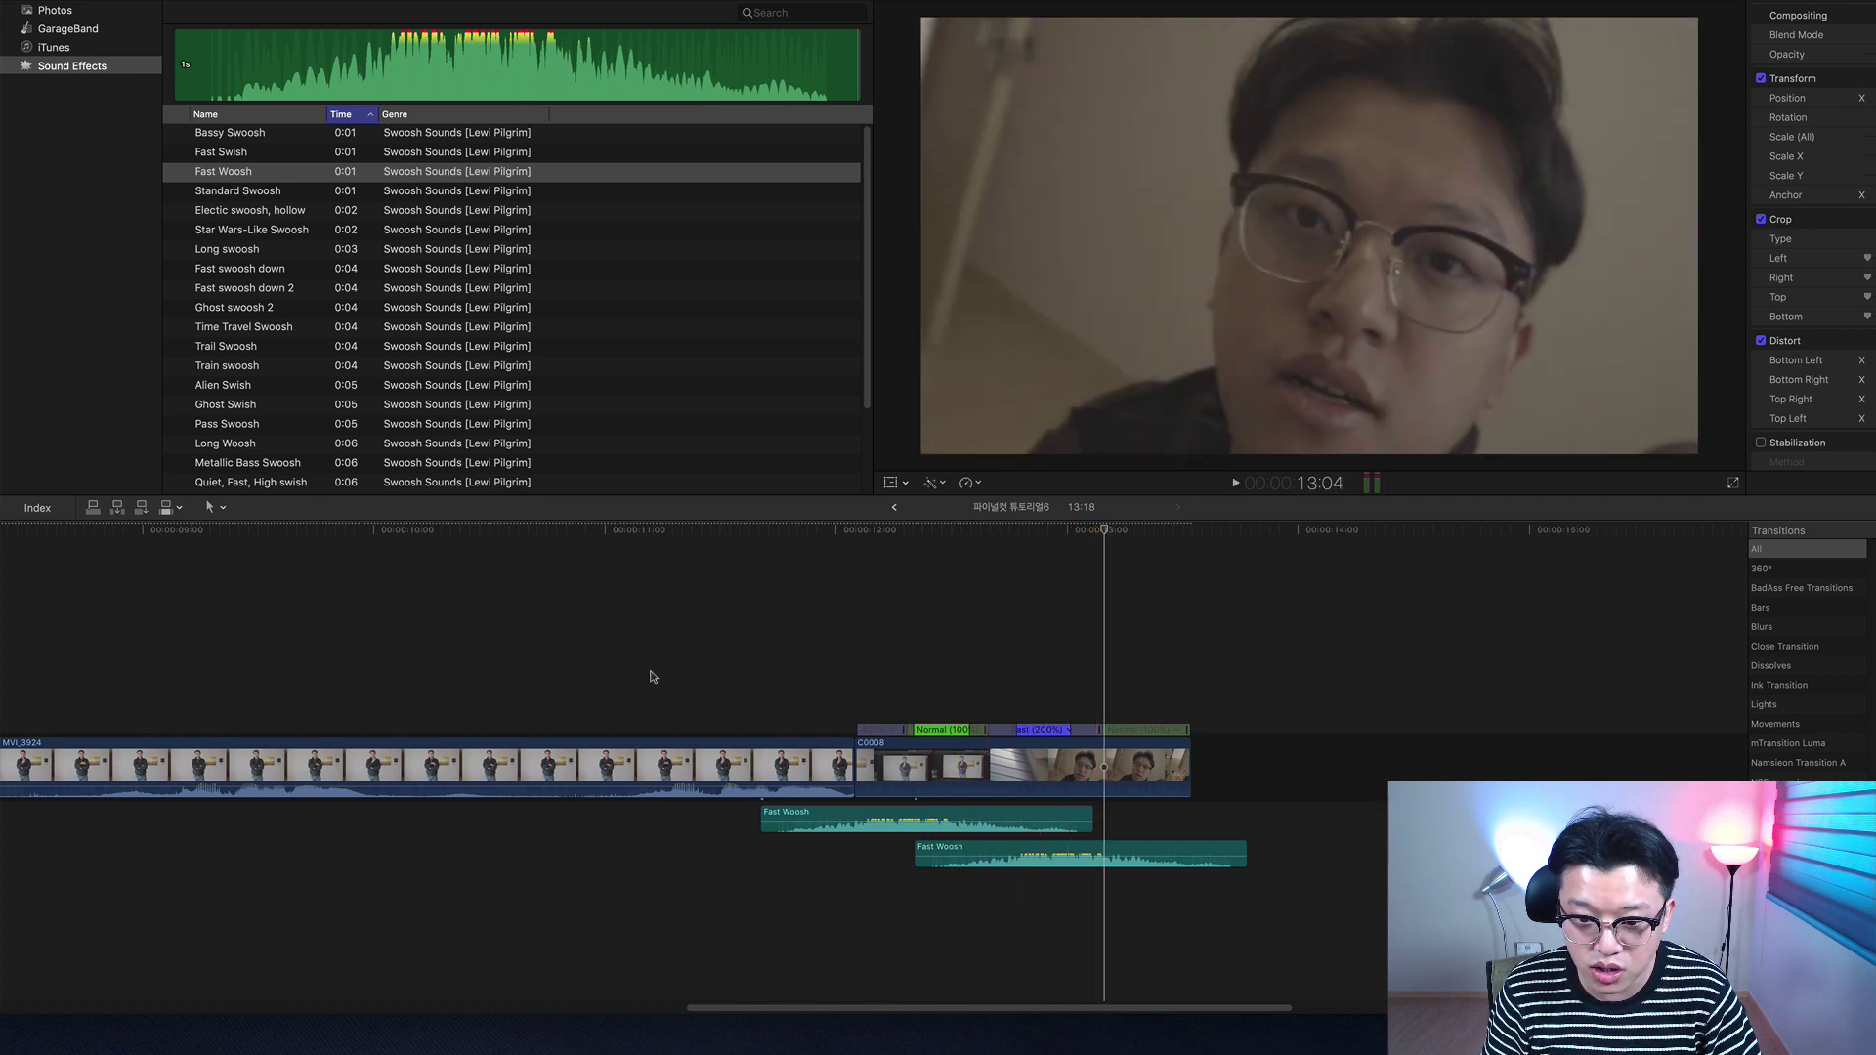